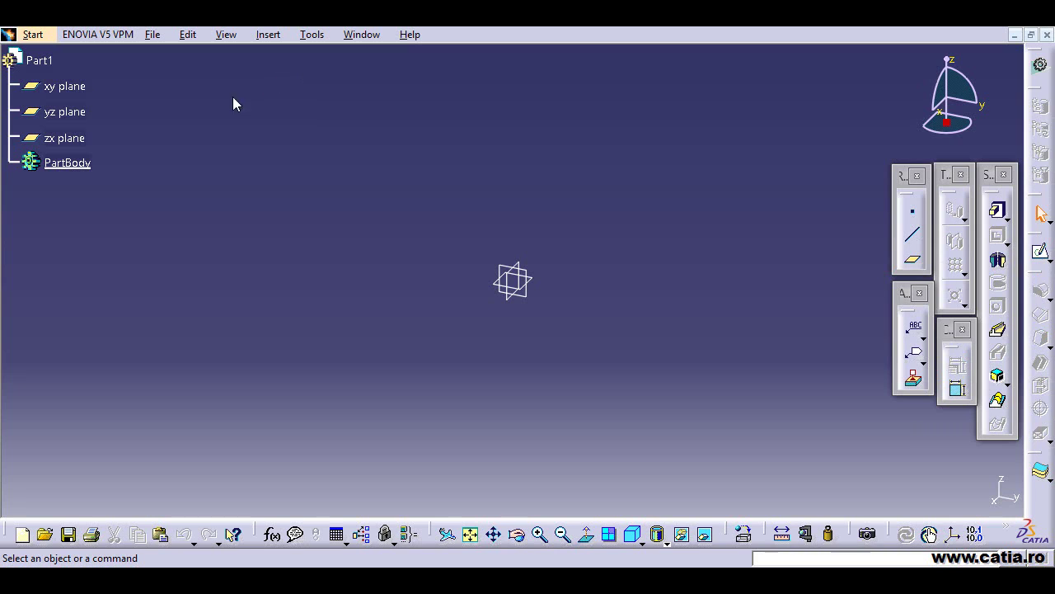
Sketch a centred rectangle about 92 mm wide and 85 mm high around the origin on the xy plane.
left_click(65, 86)
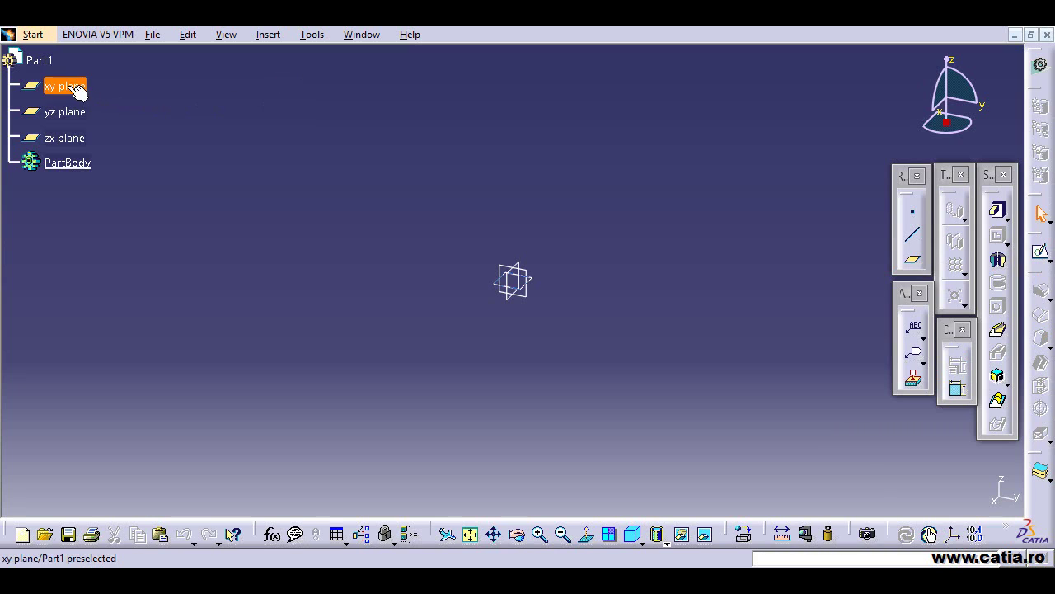
left_click(1042, 252)
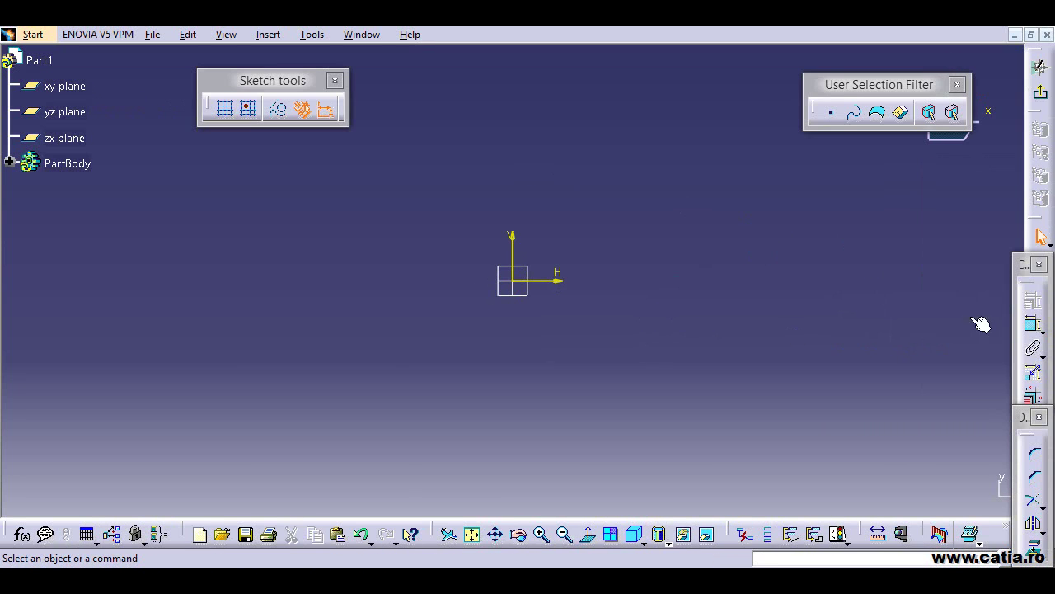
left_click_drag(1025, 264, 917, 172)
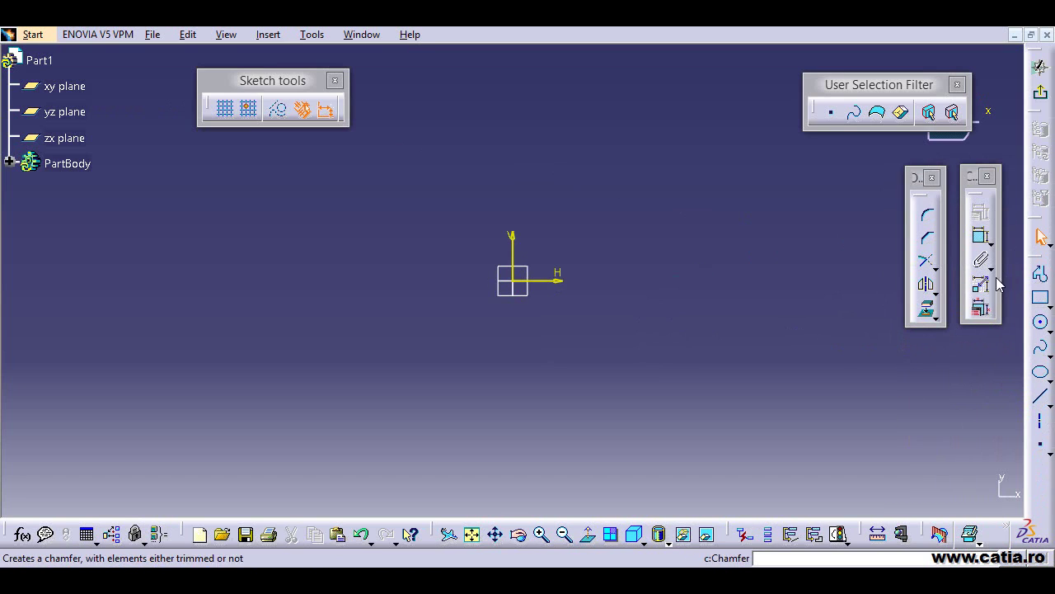
left_click(1046, 304)
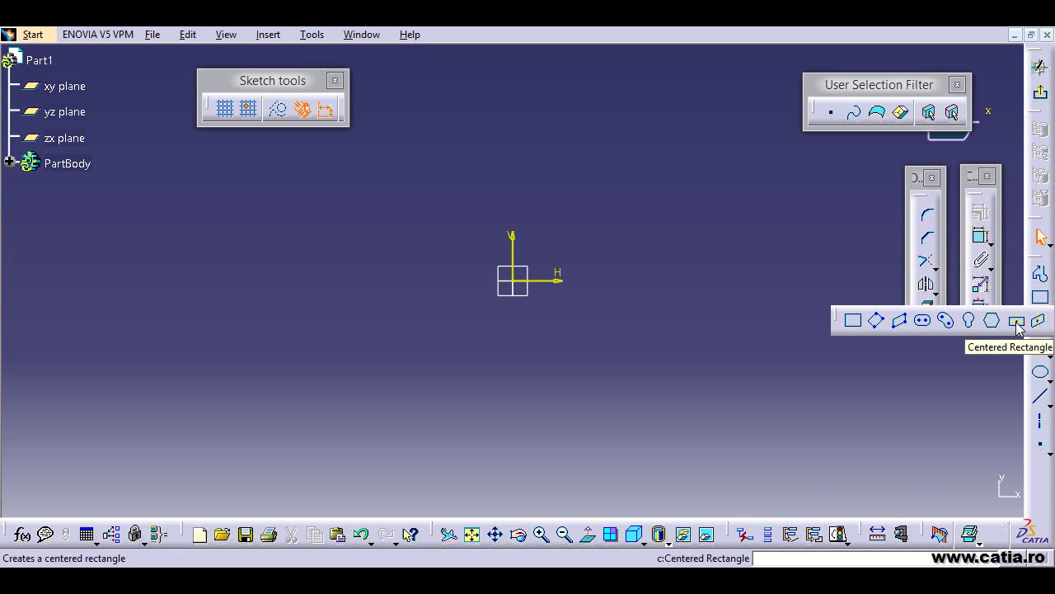
left_click(1018, 324)
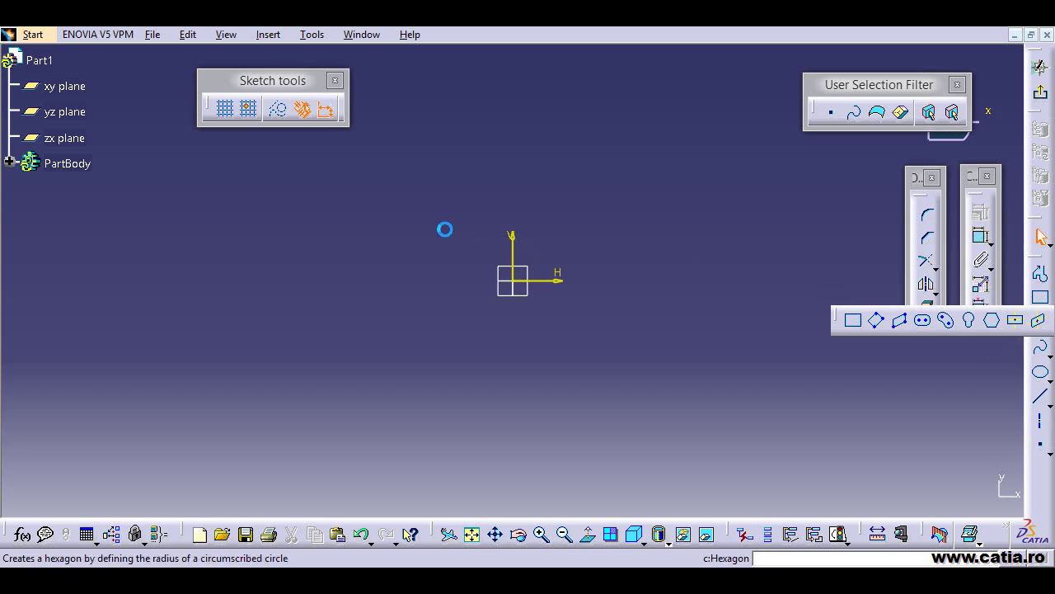
left_click(512, 280)
left_click(602, 364)
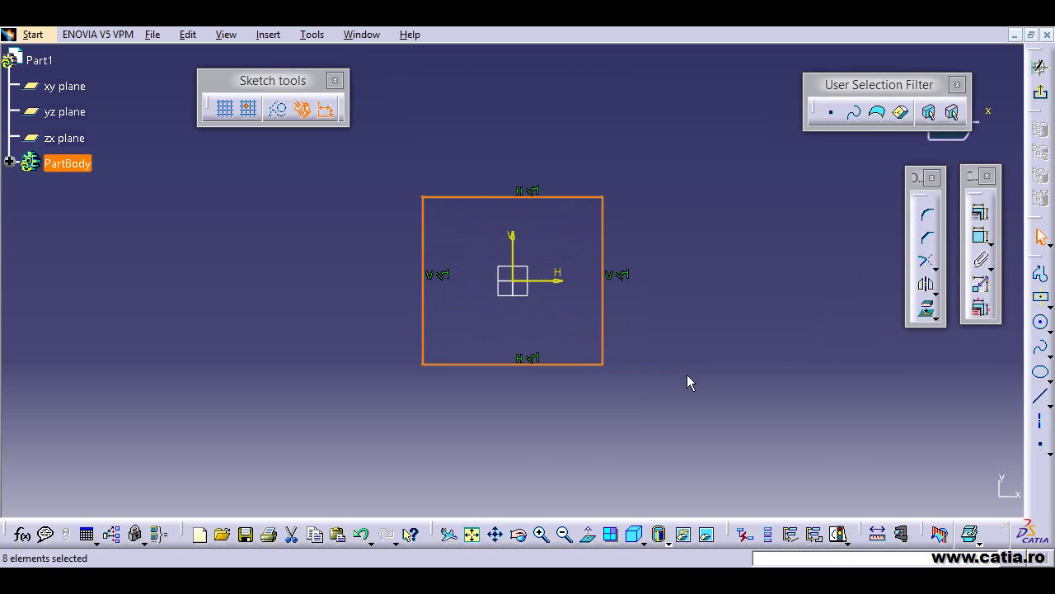
Check the reference drawing and dimension the rectangle's height between its two horizontal sides to 80 mm.
key("alt+Tab")
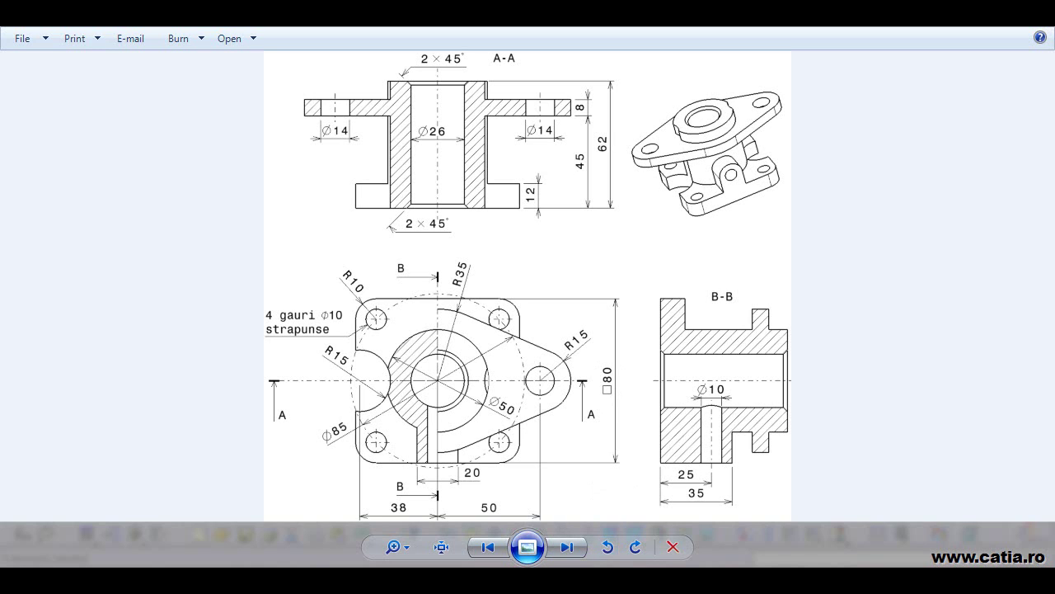
key("alt+Tab")
left_click(723, 401)
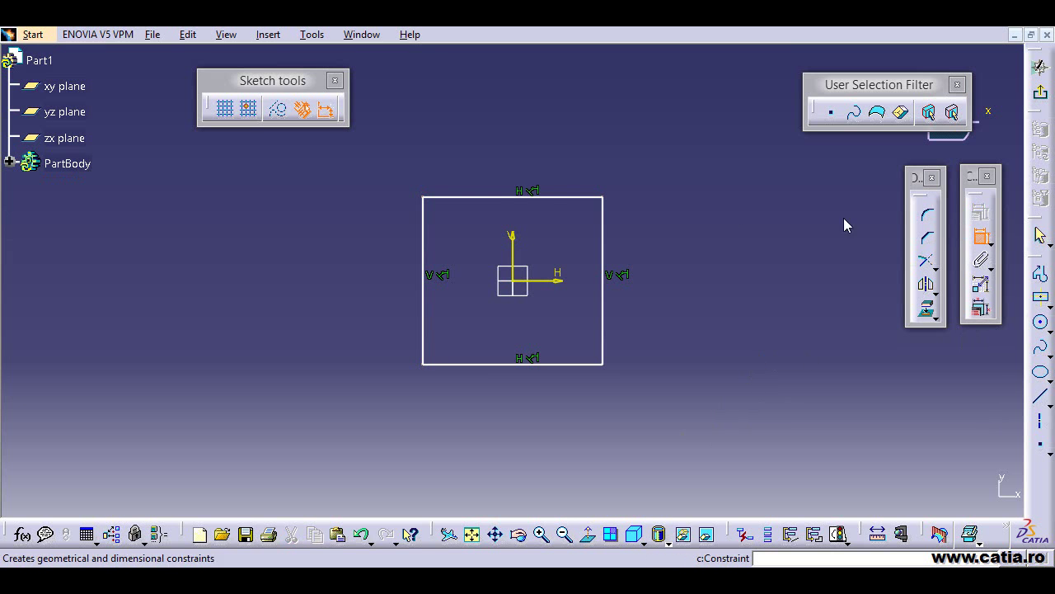
left_click(572, 198)
left_click(585, 363)
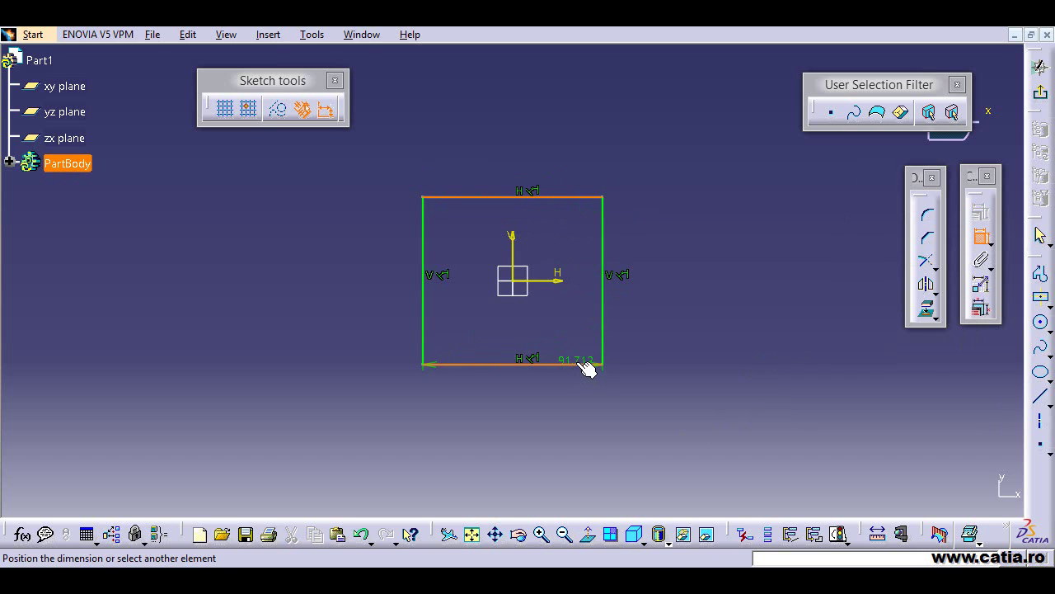
double_click(659, 305)
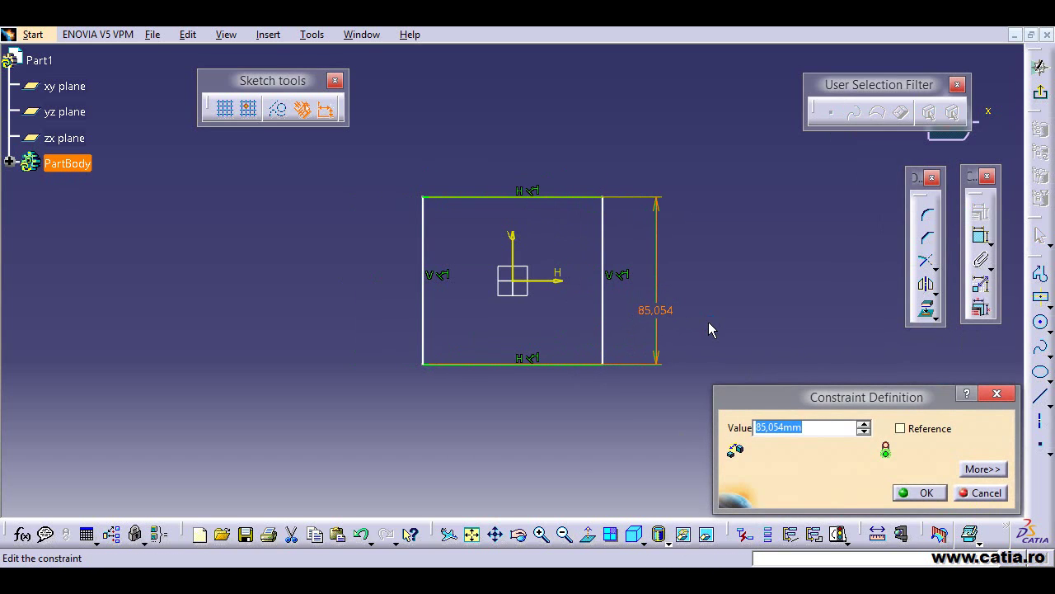
type("80")
key("Return")
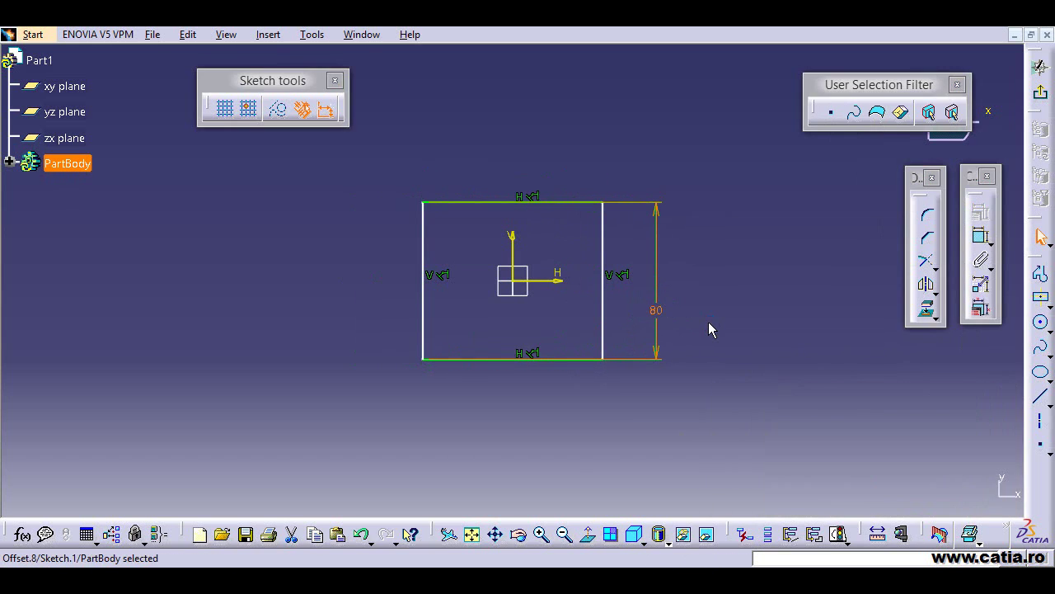
left_click(856, 295)
Dimension the rectangle's width between its two vertical sides to 80 mm and display the sketch grid.
left_click(980, 235)
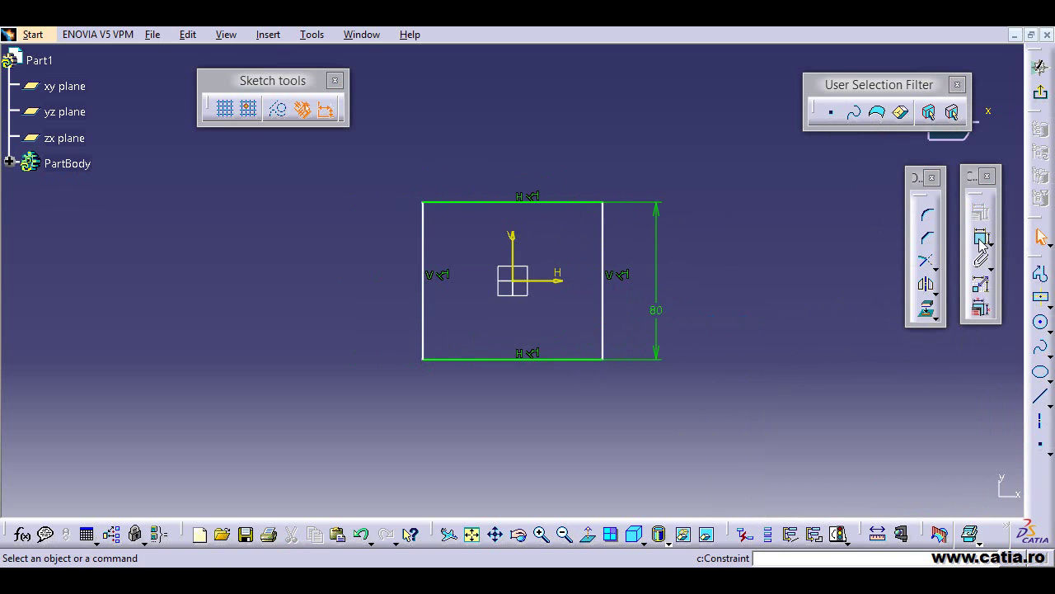
left_click(605, 305)
left_click(423, 336)
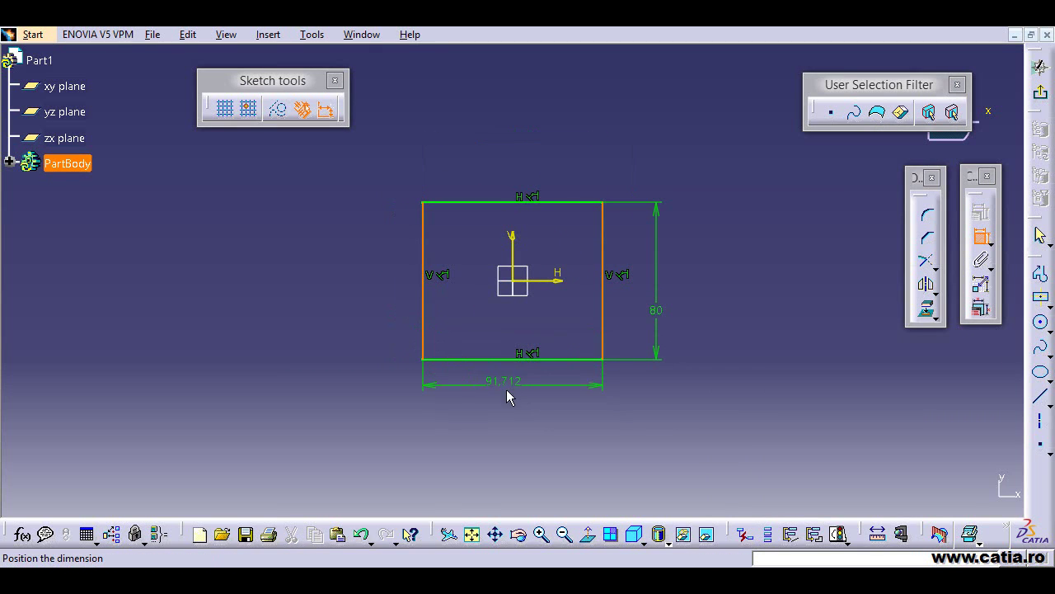
left_click(505, 383)
double_click(505, 383)
type("80")
key("Return")
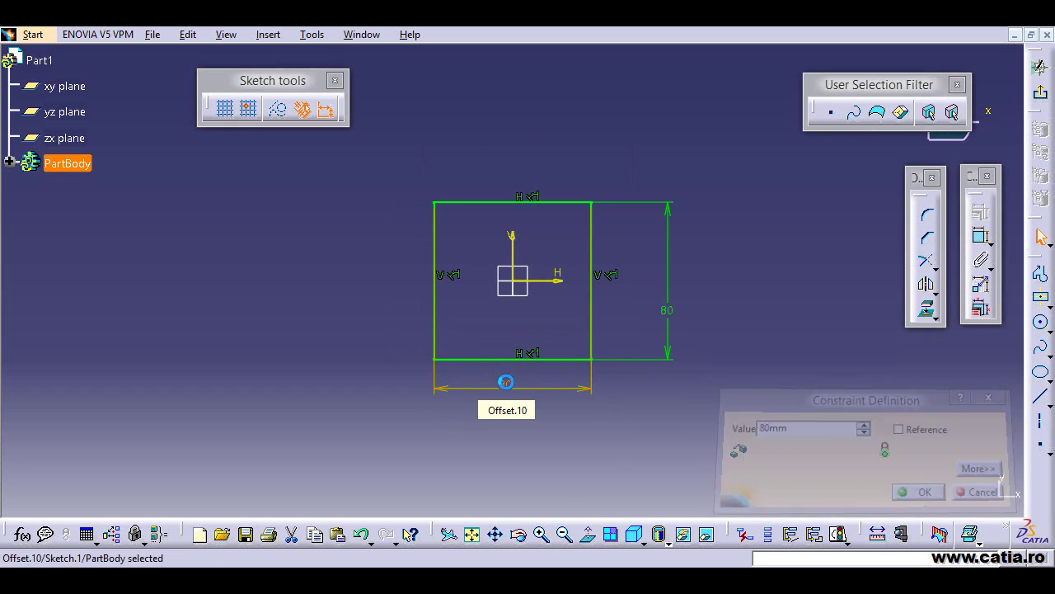
left_click(595, 460)
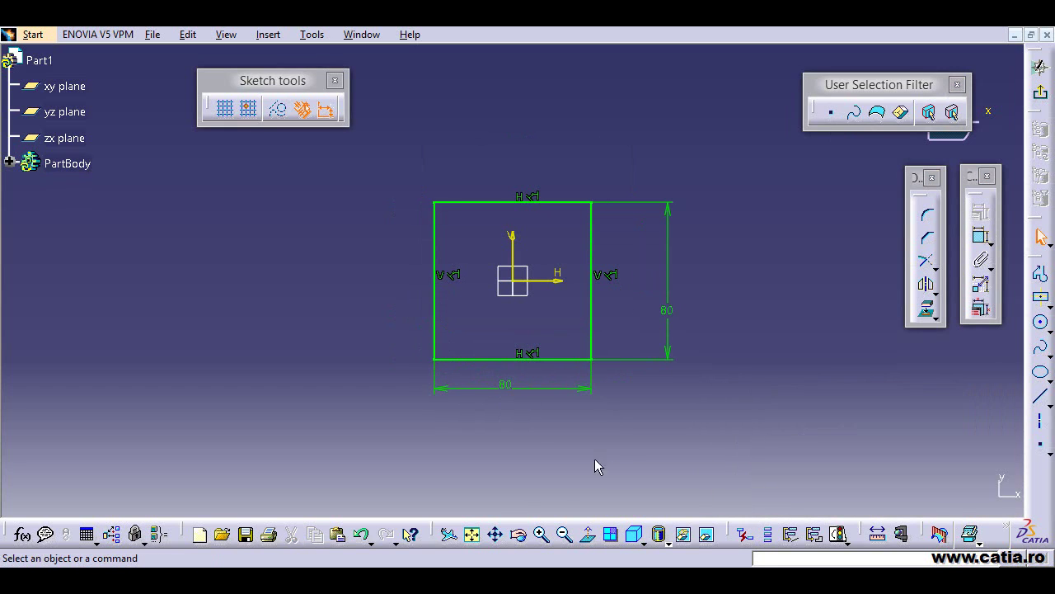
left_click(225, 108)
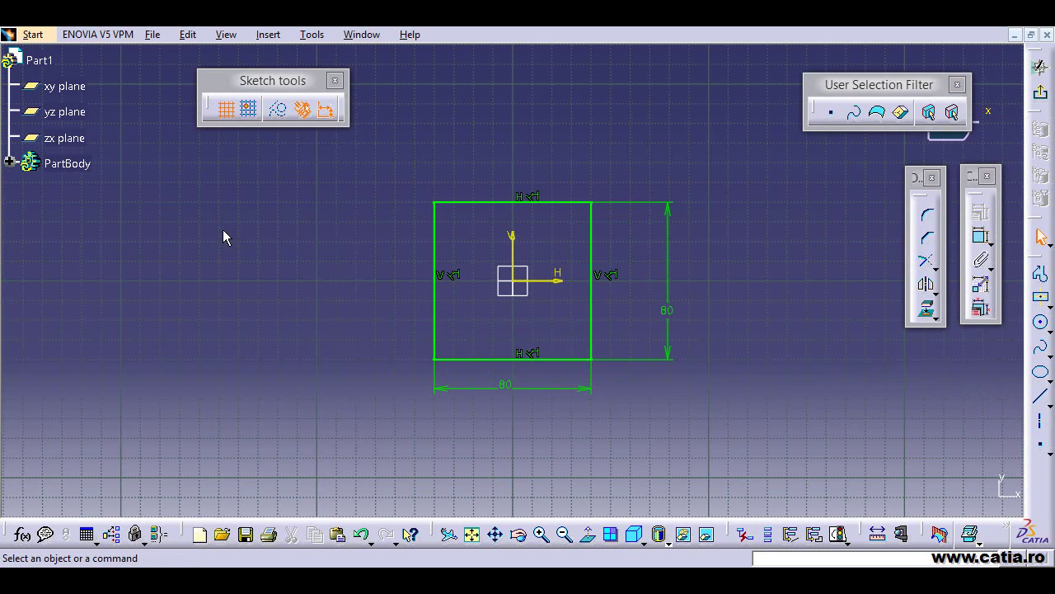
Exit the sketch and pad the square profile 12 mm to form the base plate.
left_click(1041, 92)
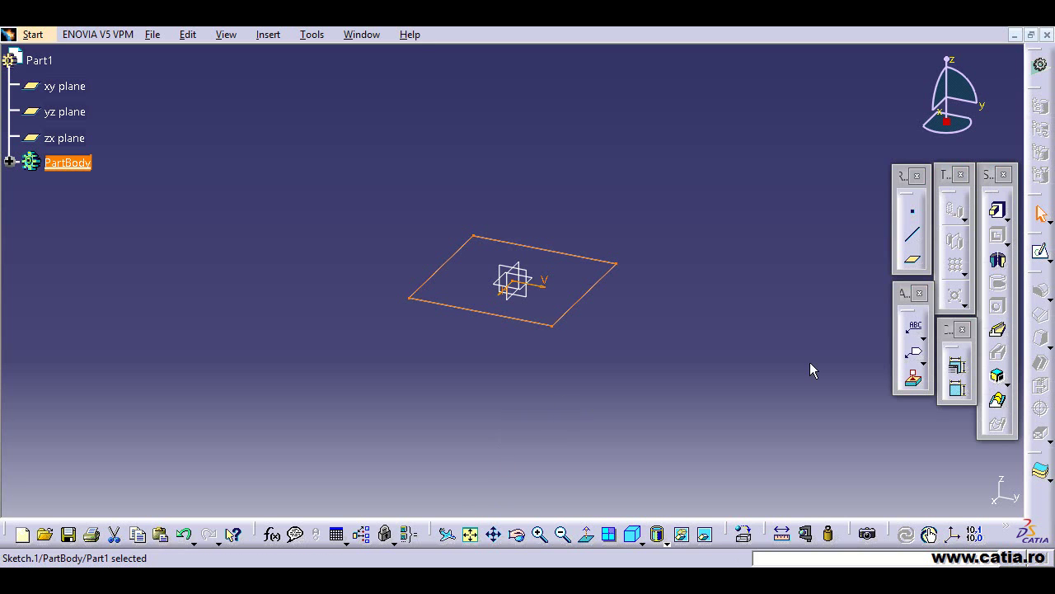
left_click(998, 213)
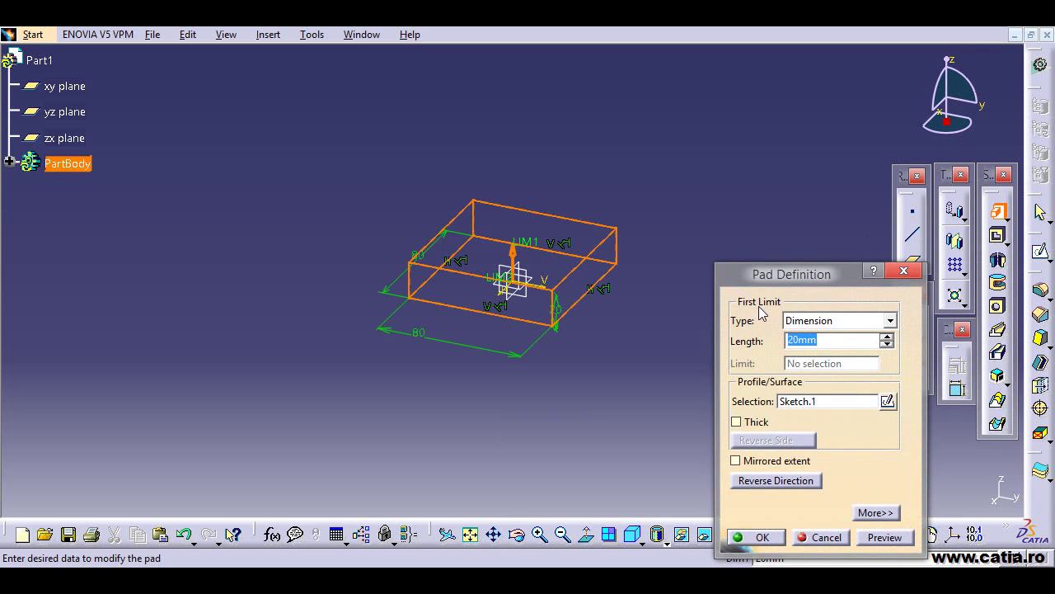
key("Return")
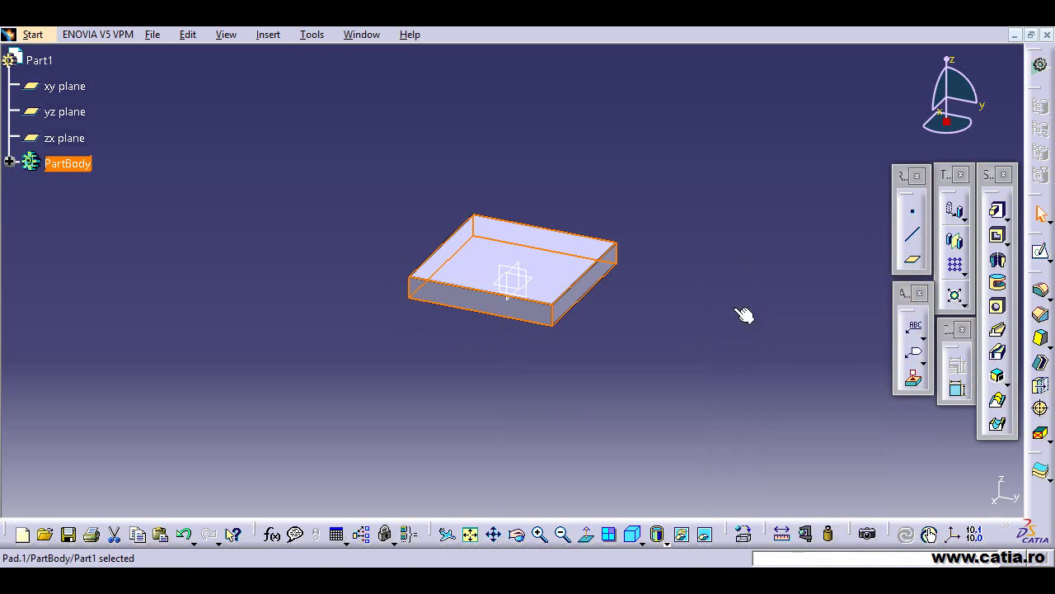
left_click(714, 346)
Round the plate's four vertical corner edges with a 10 mm edge fillet.
middle_click_drag(607, 338, 585, 349)
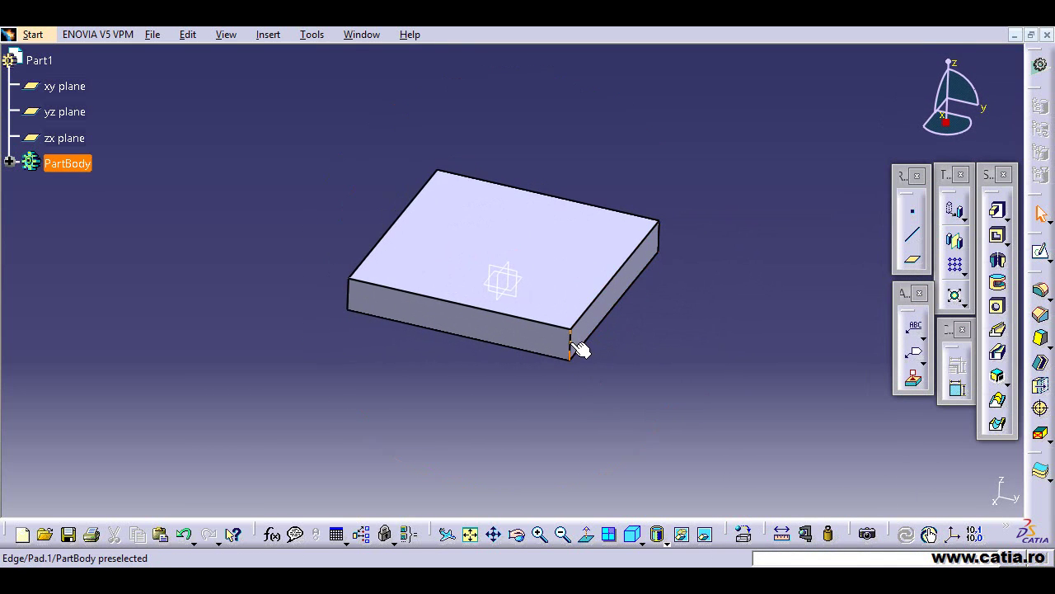
left_click(575, 344)
left_click(350, 297, "ctrl")
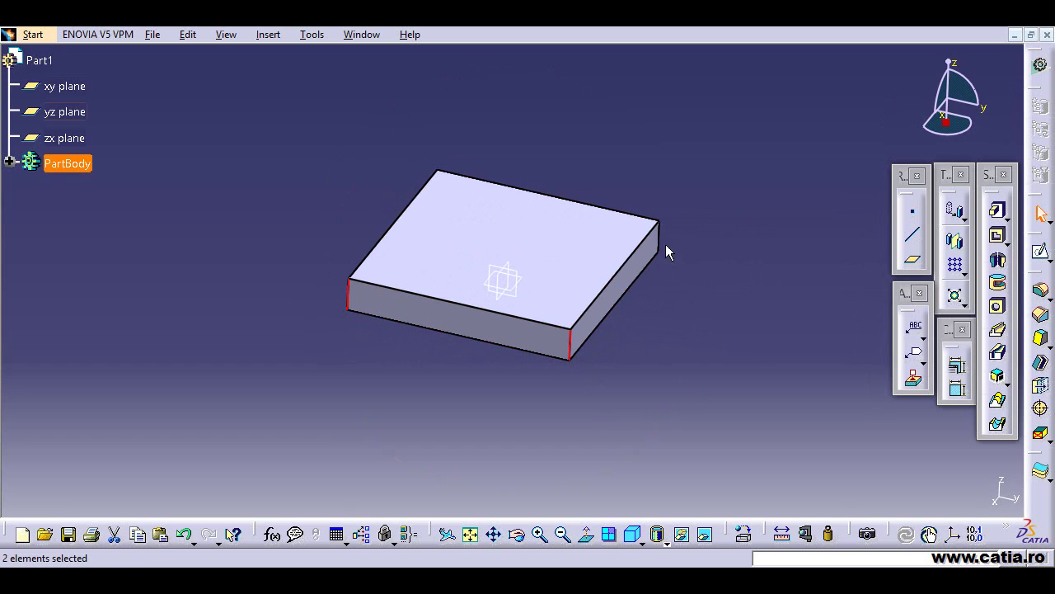
middle_click_drag(742, 226, 646, 206)
middle_click_drag(506, 187, 650, 251)
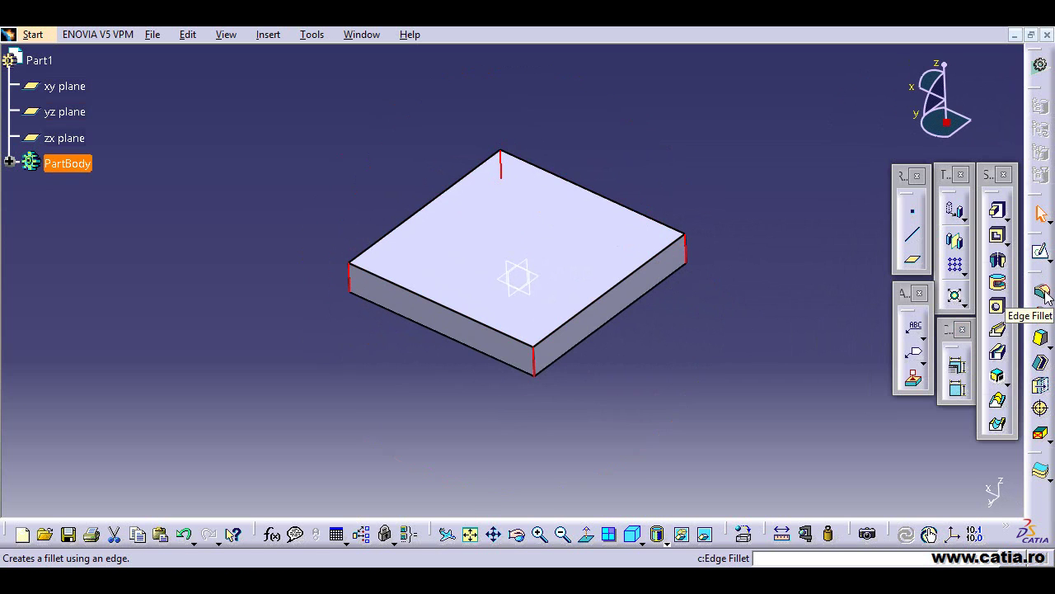
left_click(1041, 291)
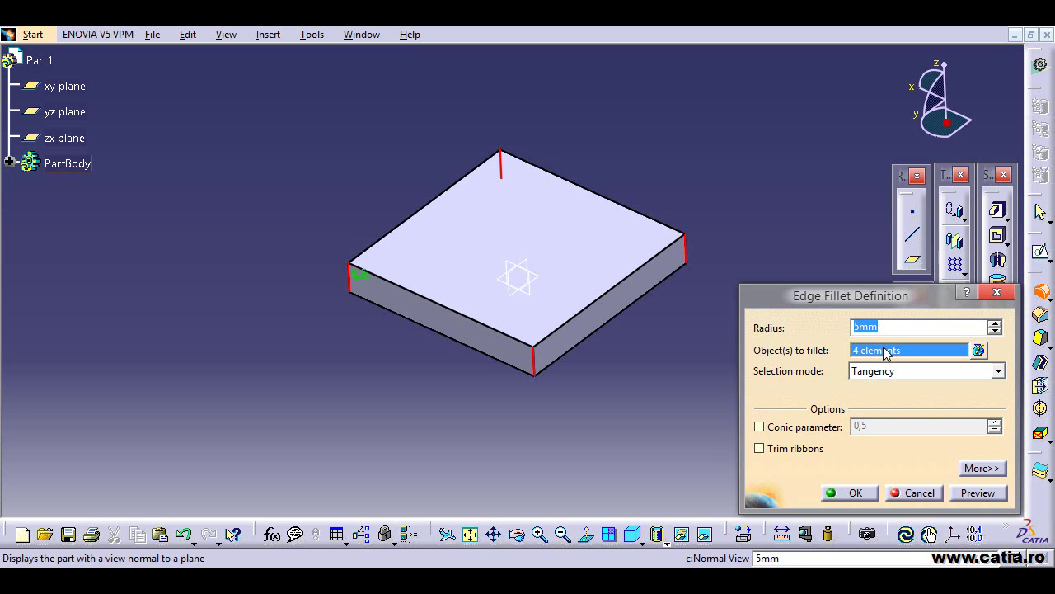
type("10")
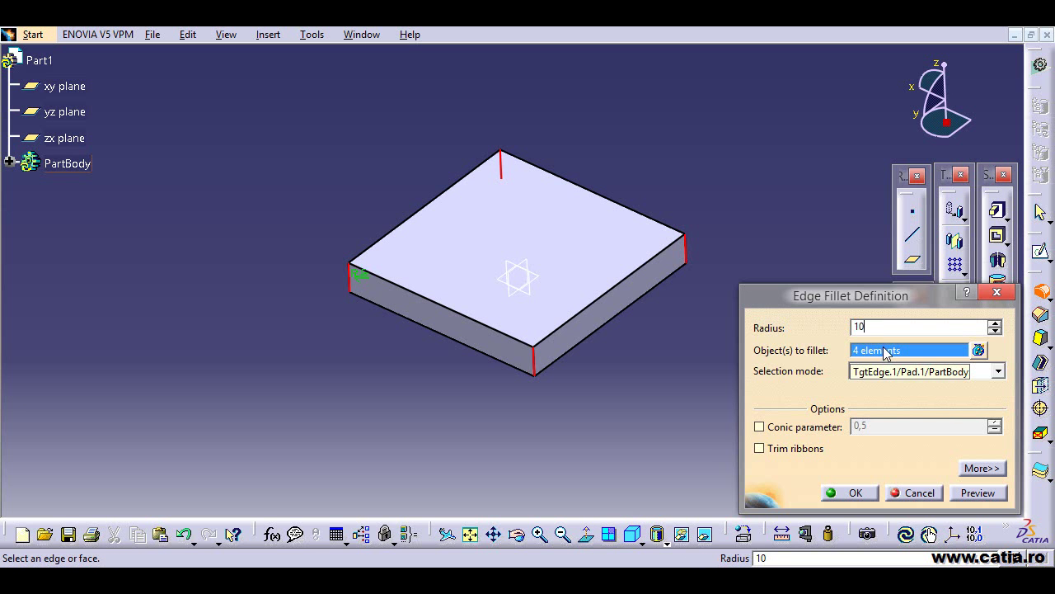
key("Return")
key("Return")
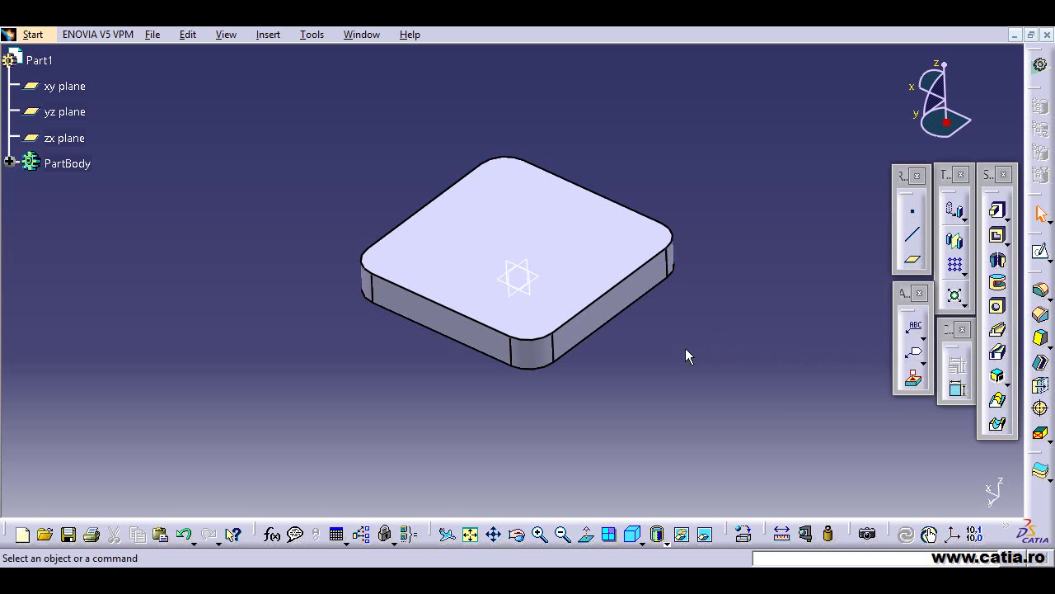
Start a hole on the plate's top face and make its centre point concentric with the nearest rounded corner.
left_click(999, 309)
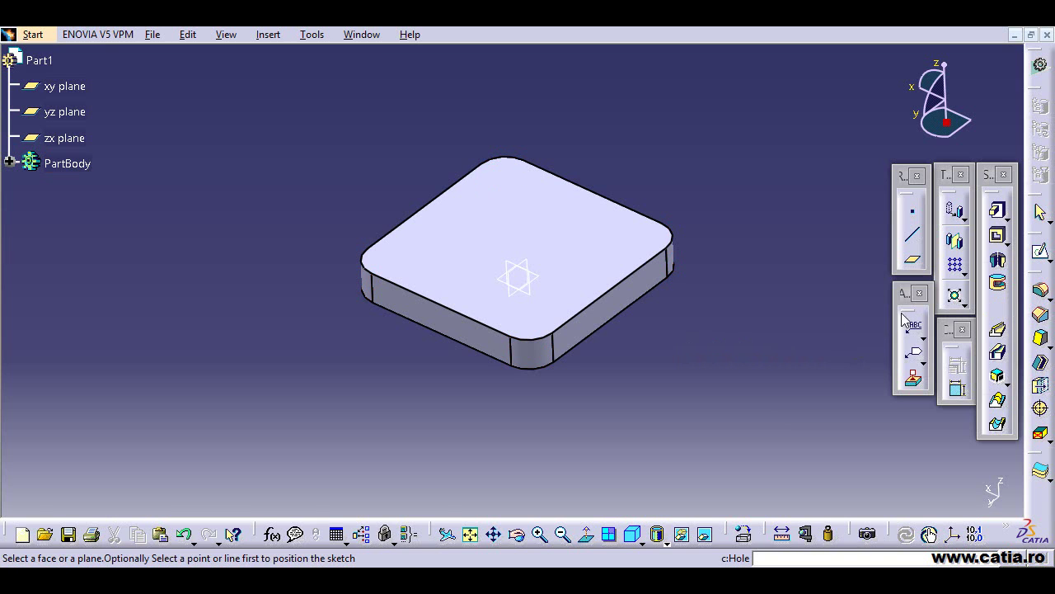
left_click(424, 251)
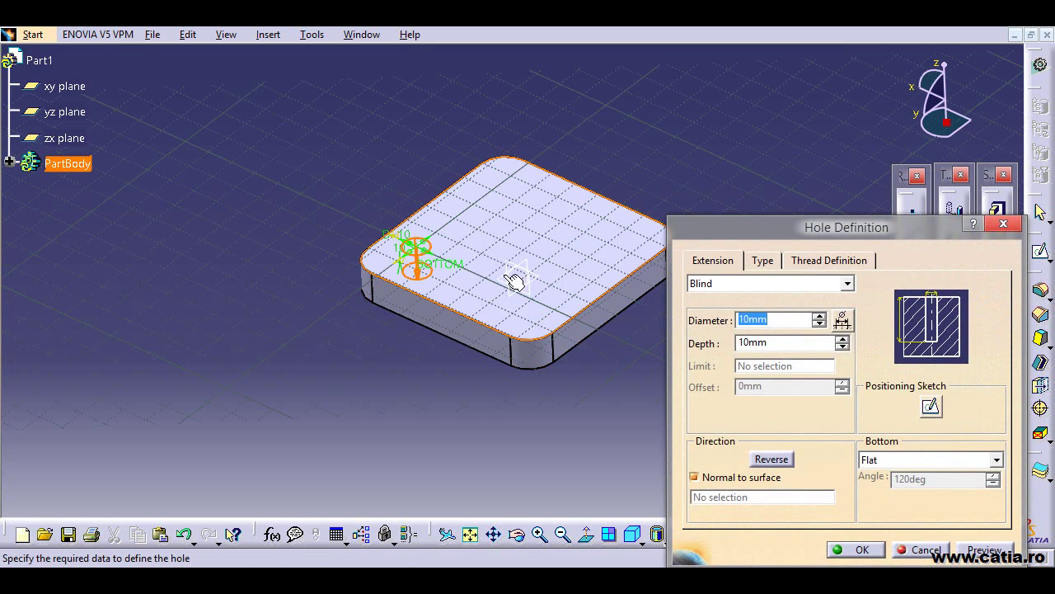
left_click(931, 407)
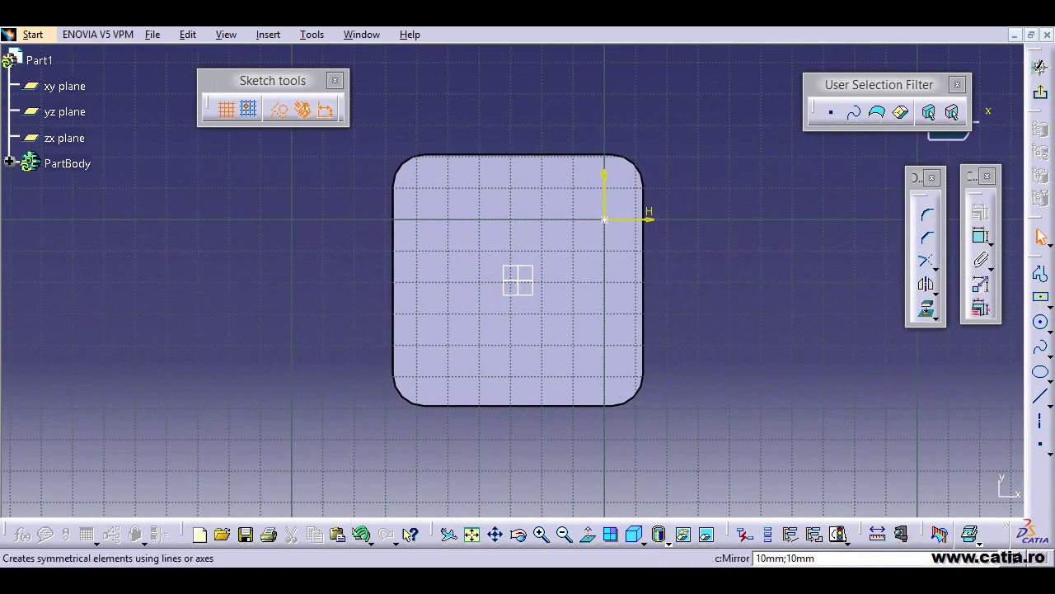
left_click(980, 237)
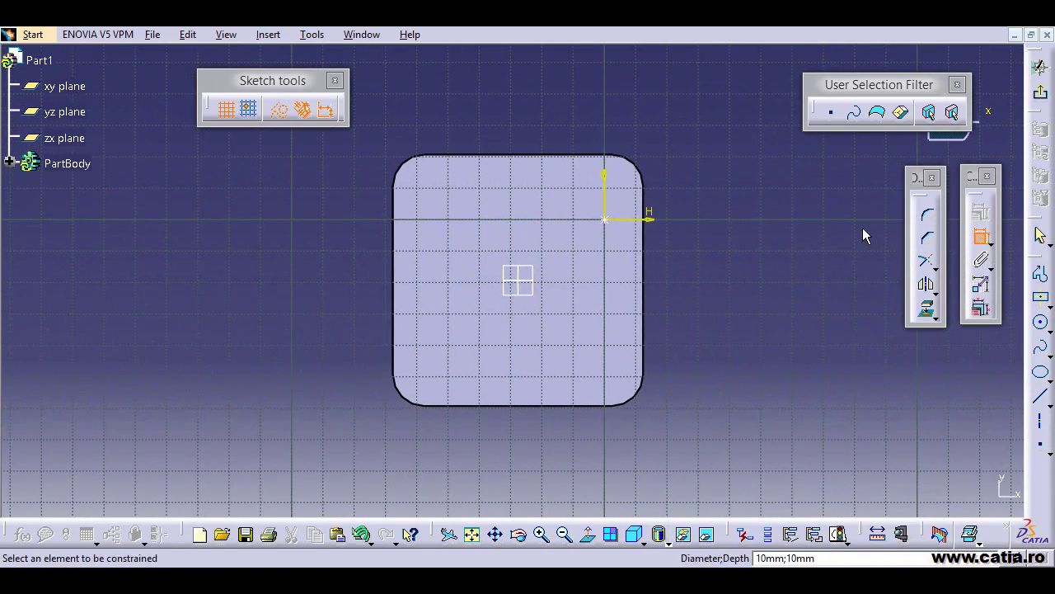
left_click(607, 220)
left_click(647, 165)
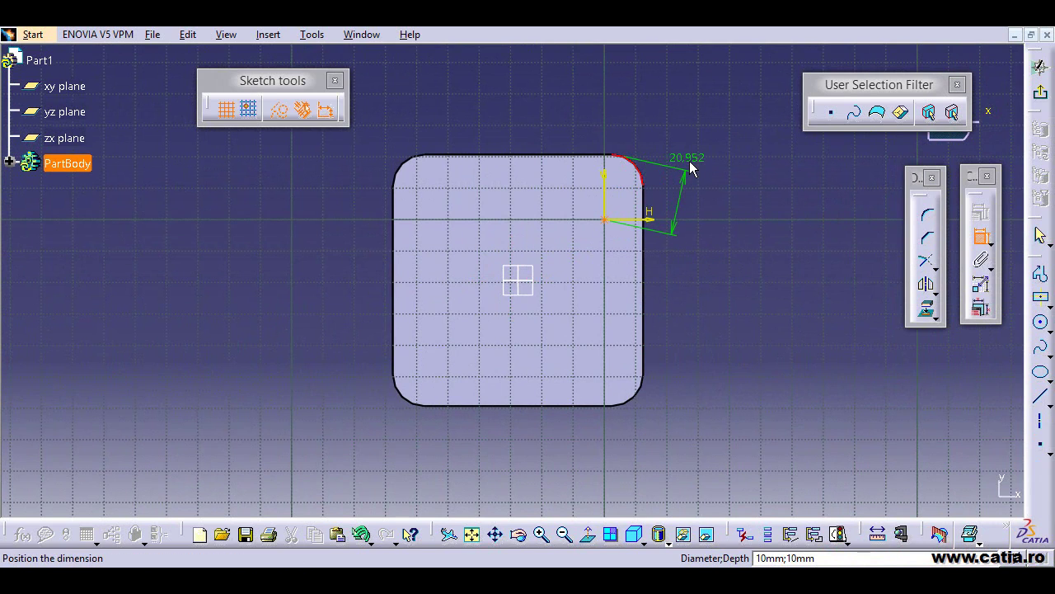
right_click(690, 163)
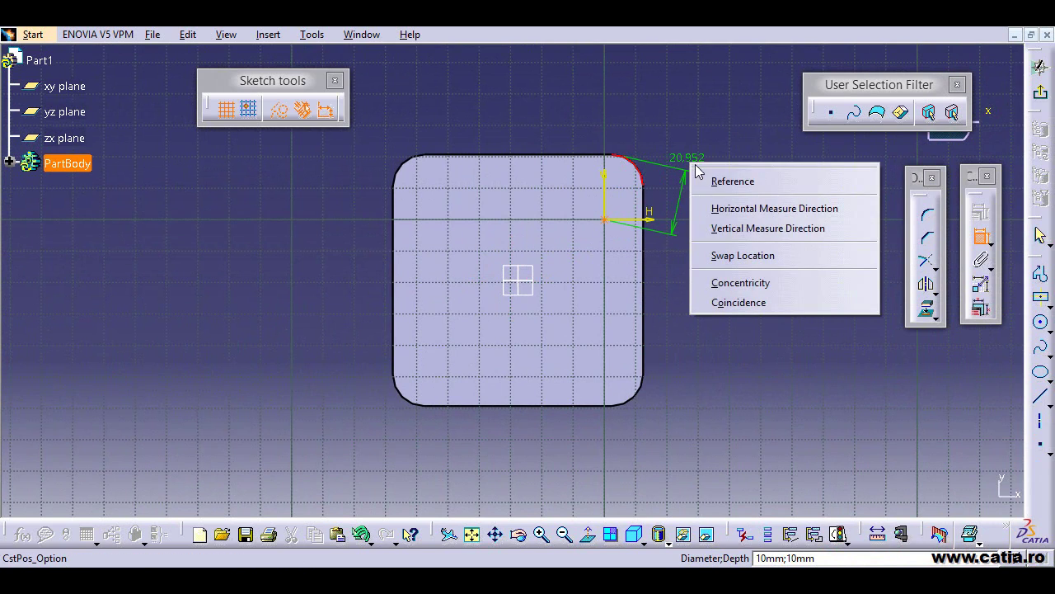
left_click(795, 285)
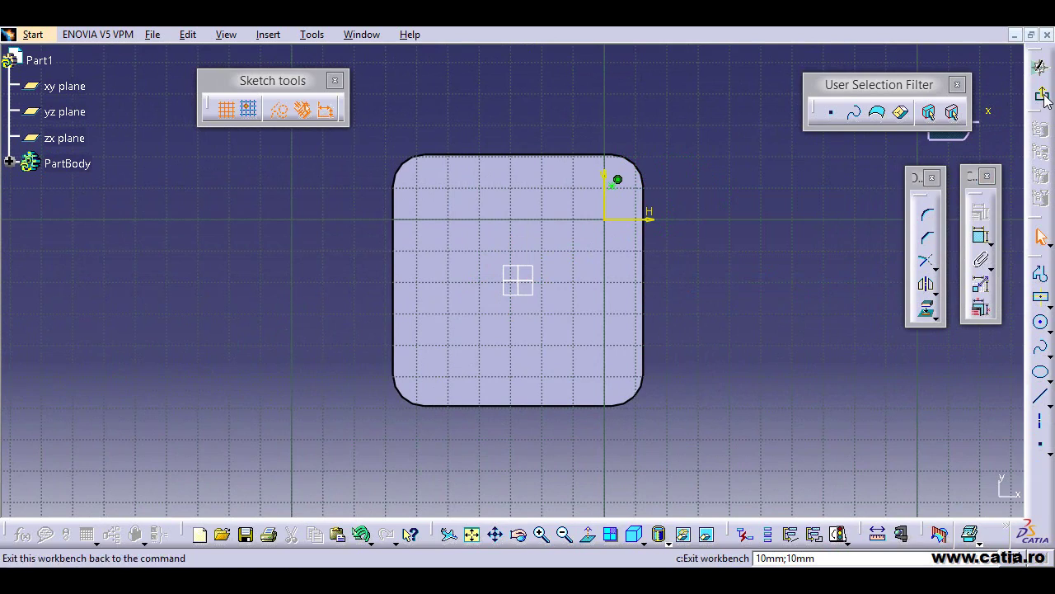
left_click(1041, 66)
Finish the corner hole with a 10 mm diameter and an Up To Next extension through the plate.
left_click_drag(771, 235, 751, 152)
left_click(765, 217)
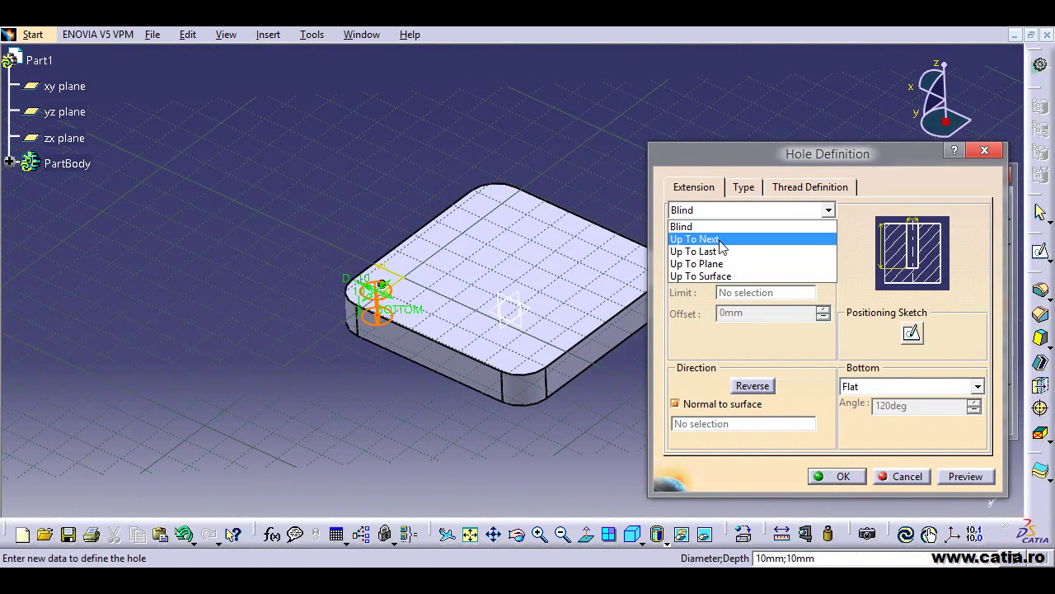
left_click(719, 239)
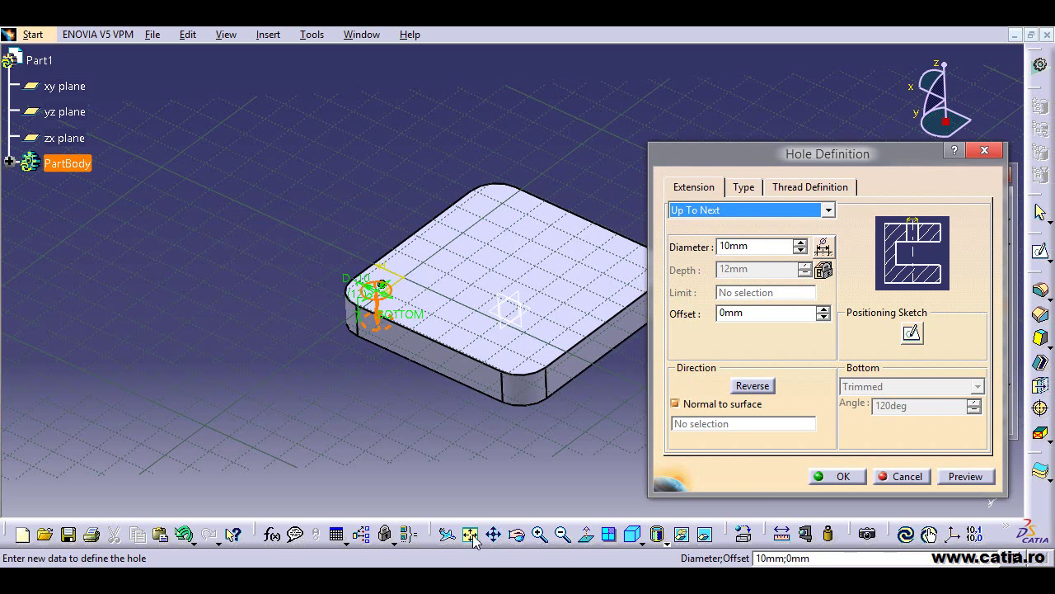
left_click(760, 240)
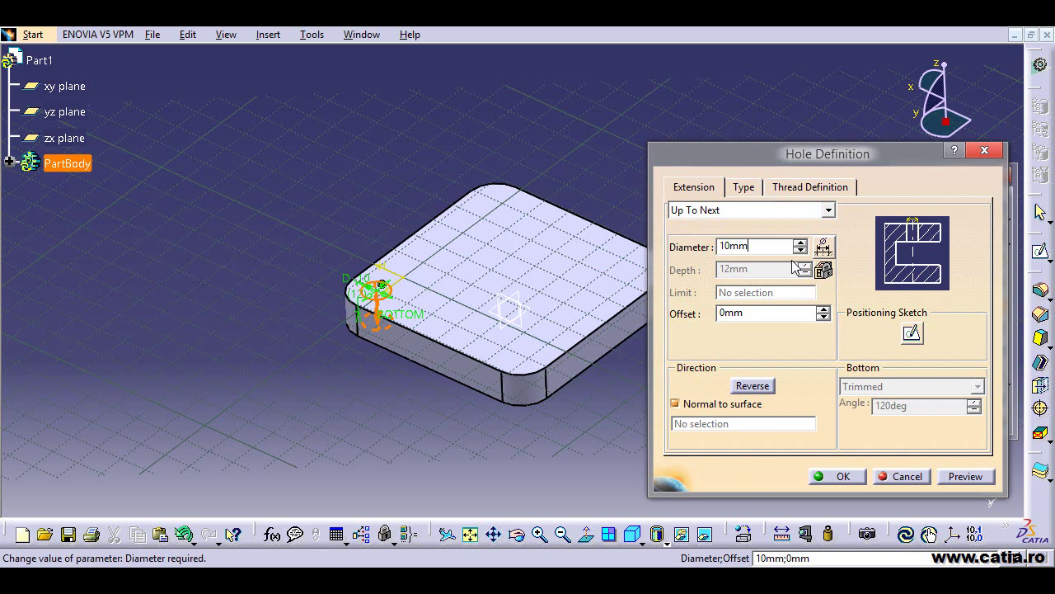
left_click(965, 476)
left_click(839, 476)
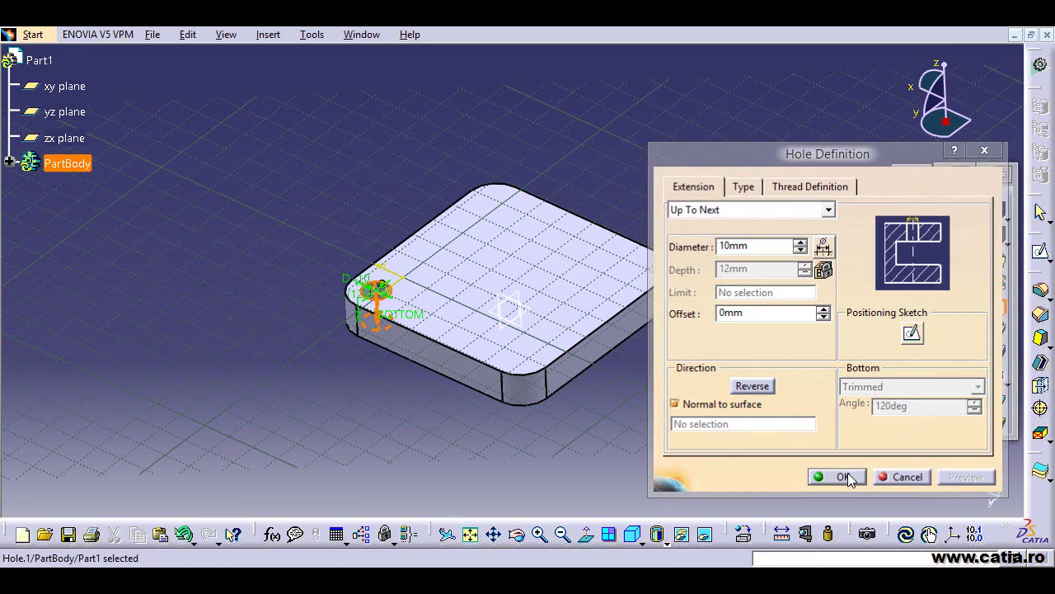
left_click(729, 368)
Start a rectangular pattern of the corner hole with the plate's top face as the reference element.
middle_click_drag(725, 285, 676, 310)
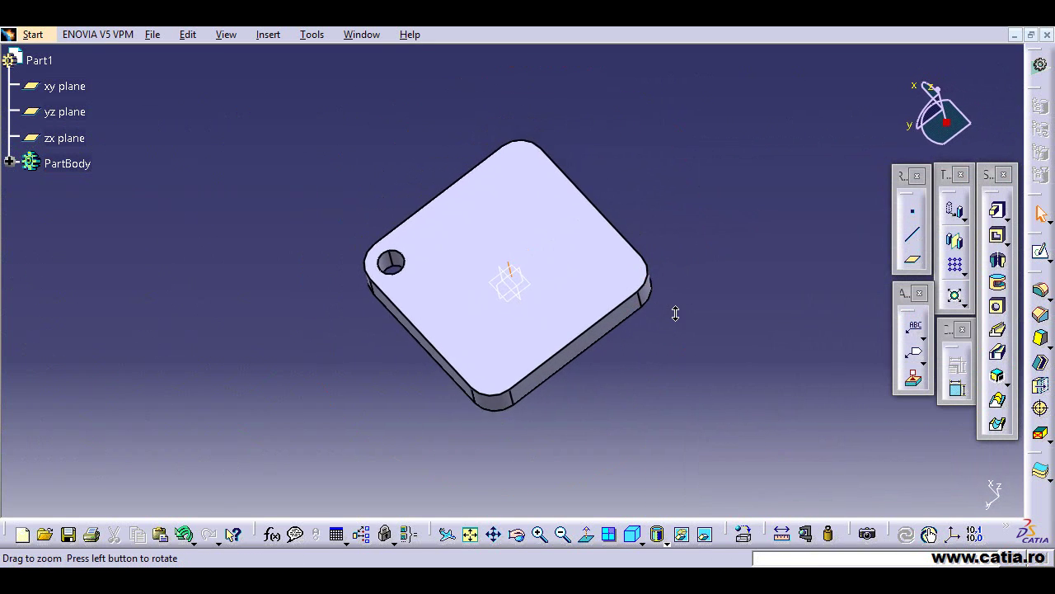
left_click(955, 264)
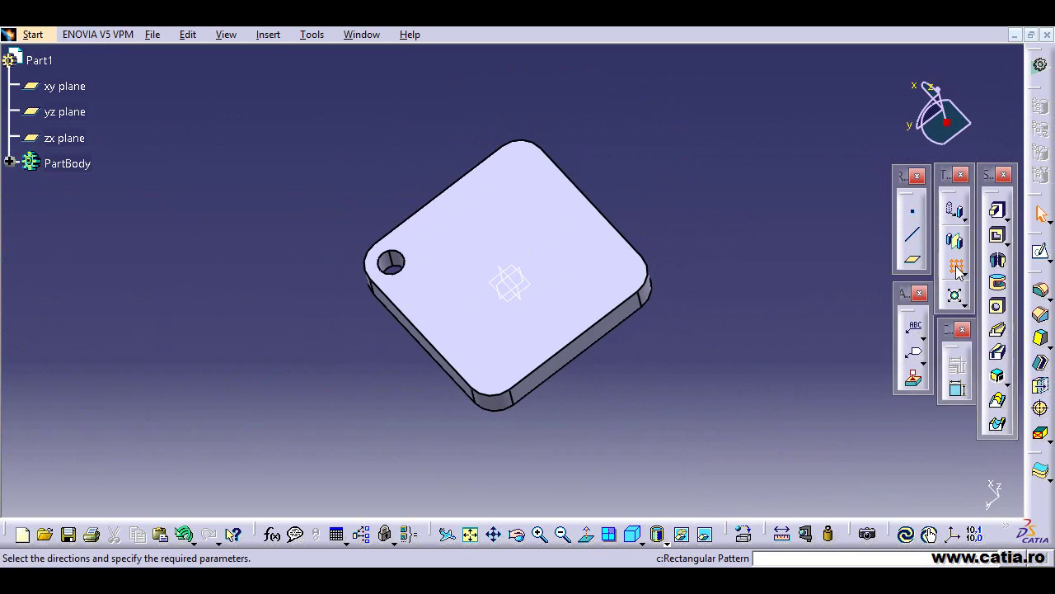
left_click(9, 162)
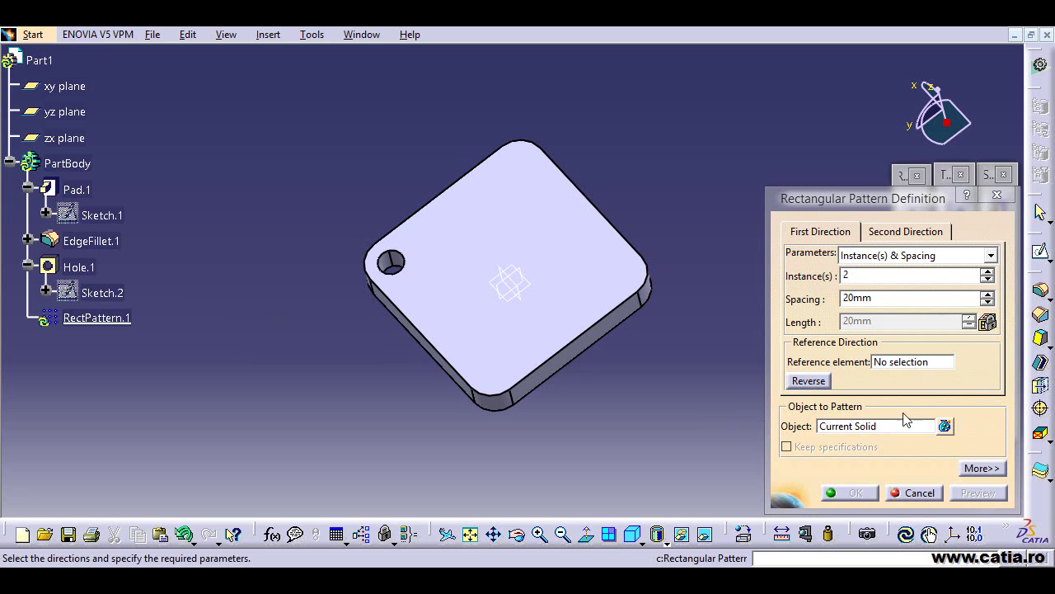
left_click(881, 427)
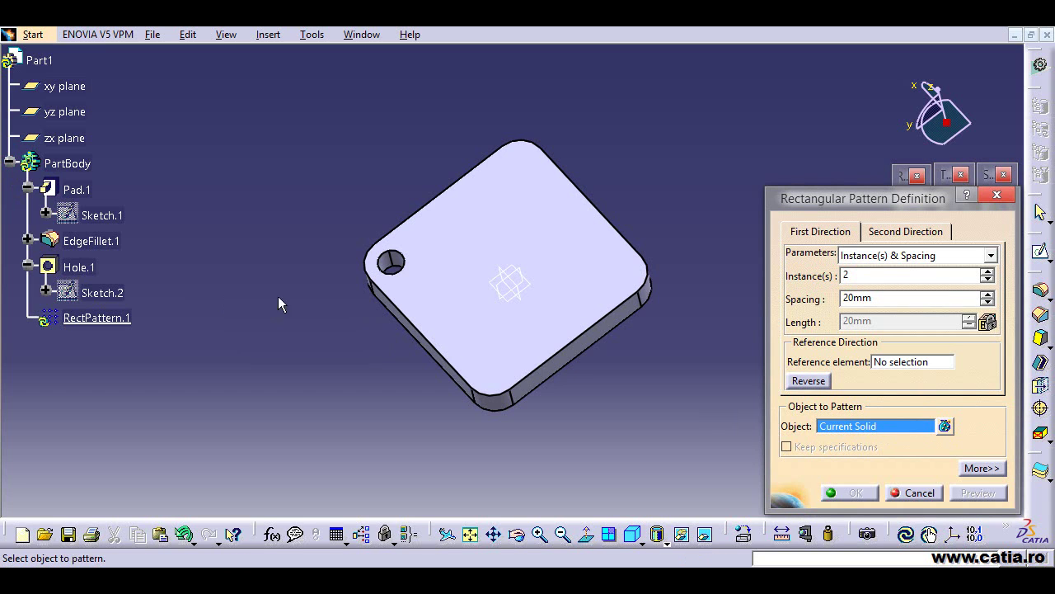
left_click(79, 268)
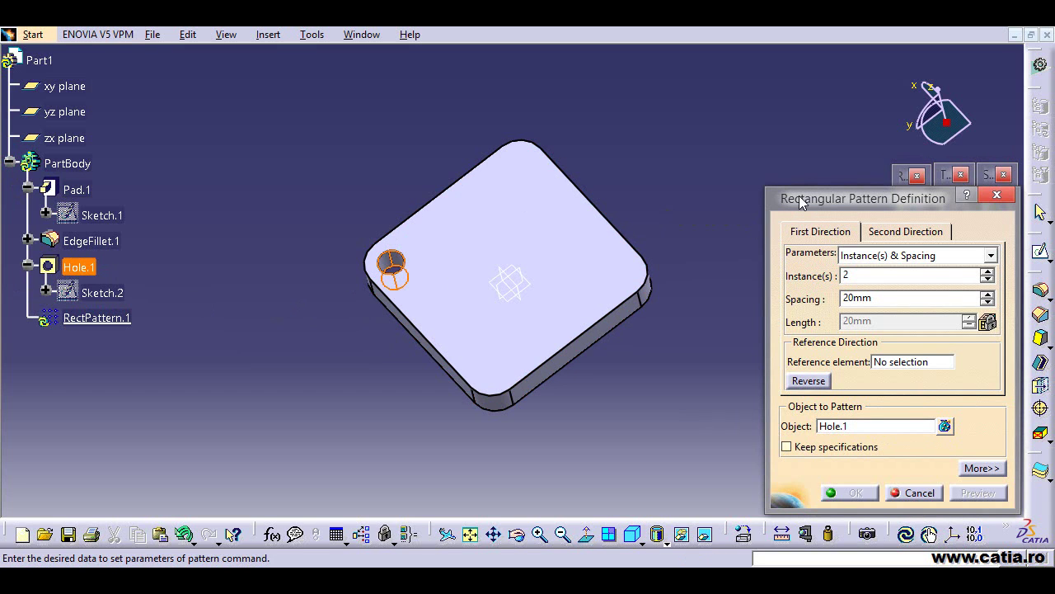
left_click_drag(802, 203, 740, 165)
left_click(843, 305)
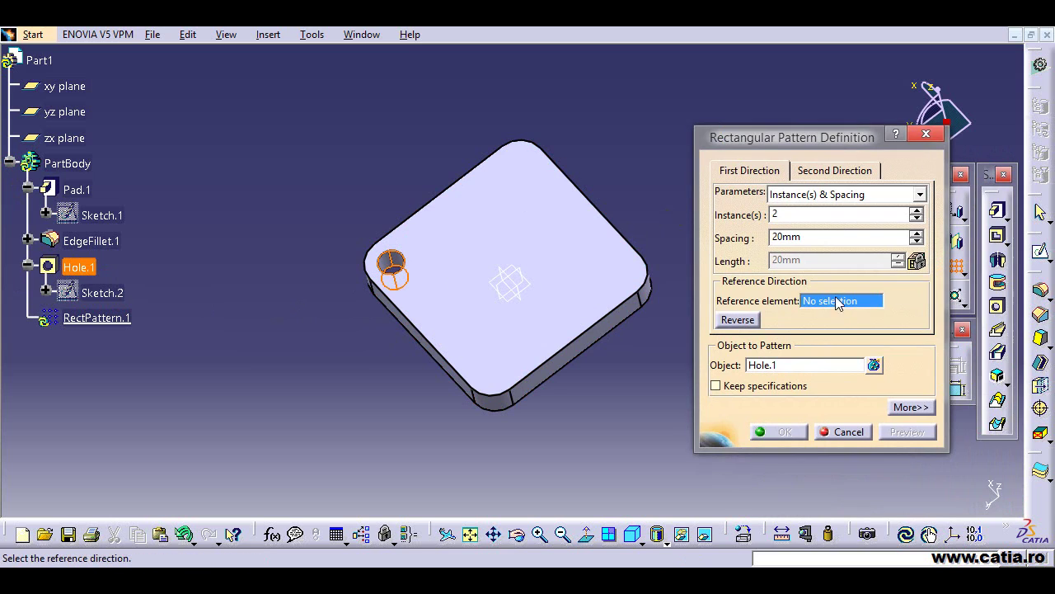
left_click(603, 267)
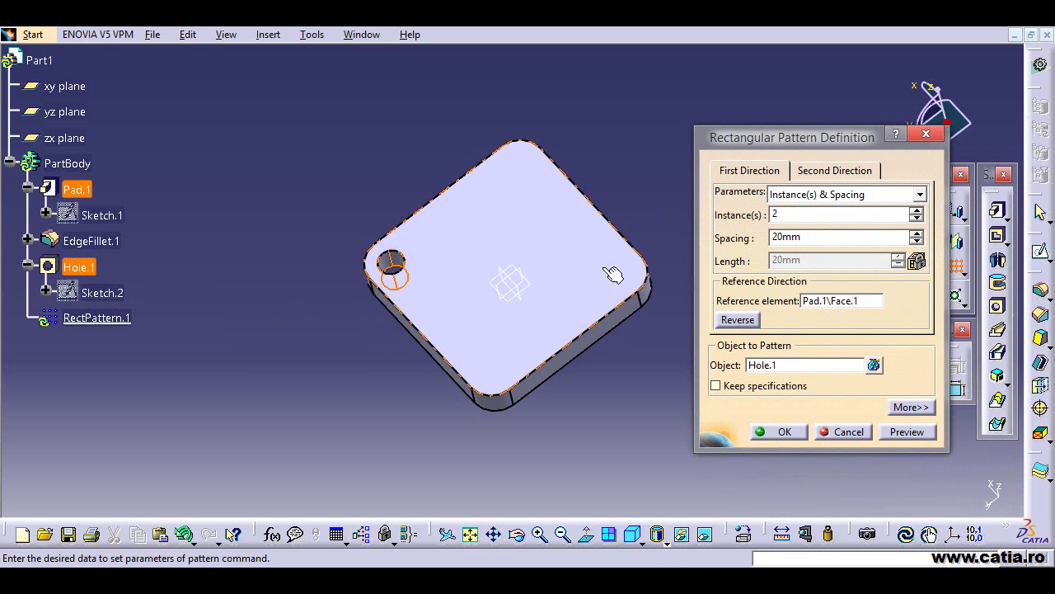
Reverse the pattern's first direction and set its spacing to 60 mm, keeping 2 instances.
left_click(746, 325)
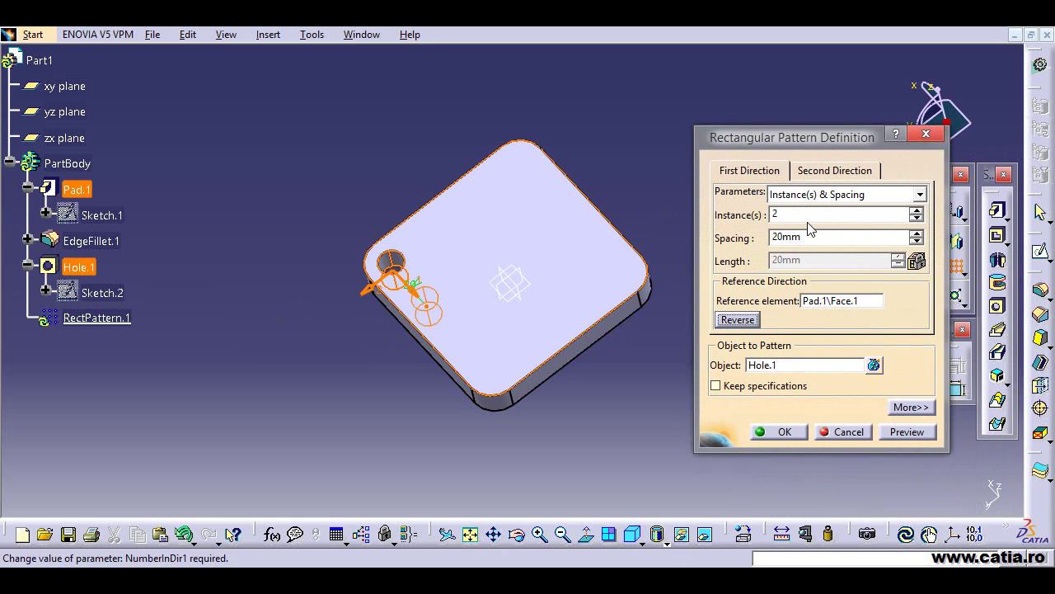
left_click_drag(813, 237, 730, 236)
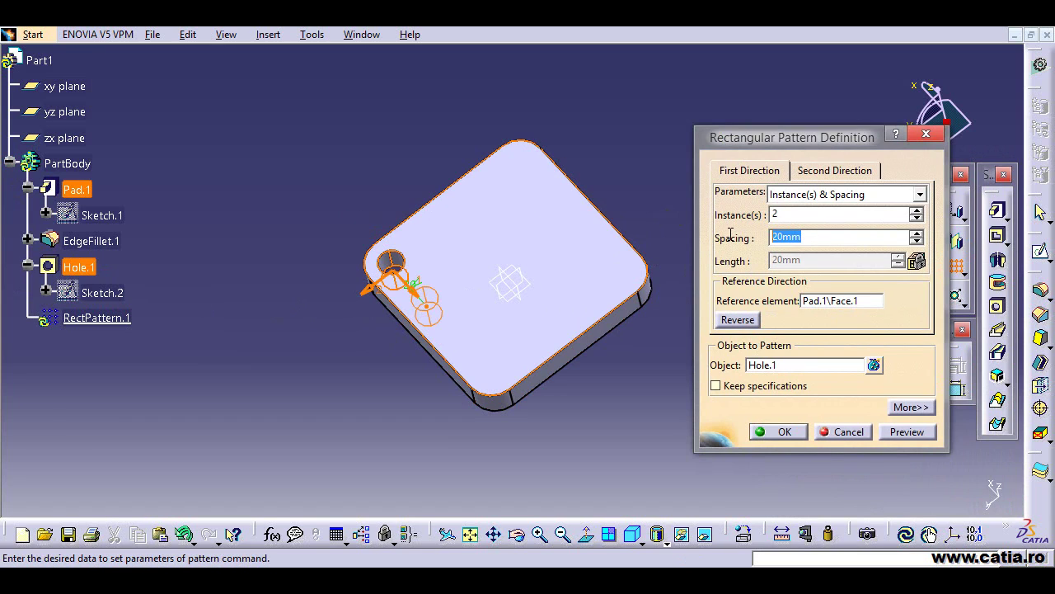
left_click(914, 433)
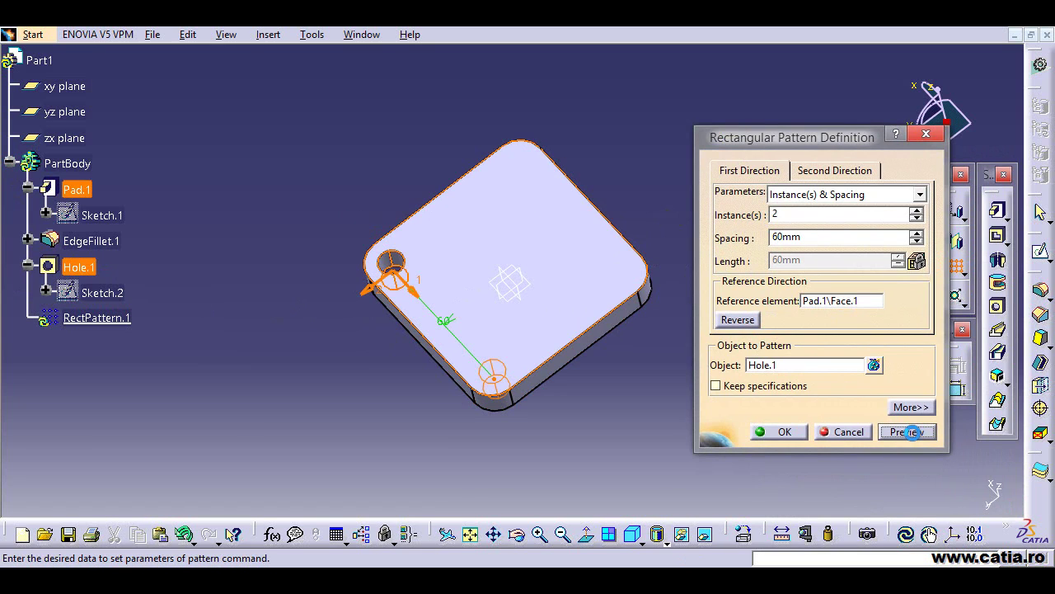
Set the second direction to 2 instances at 60 mm spacing, reversed to stay on the plate, and create the pattern.
left_click(829, 170)
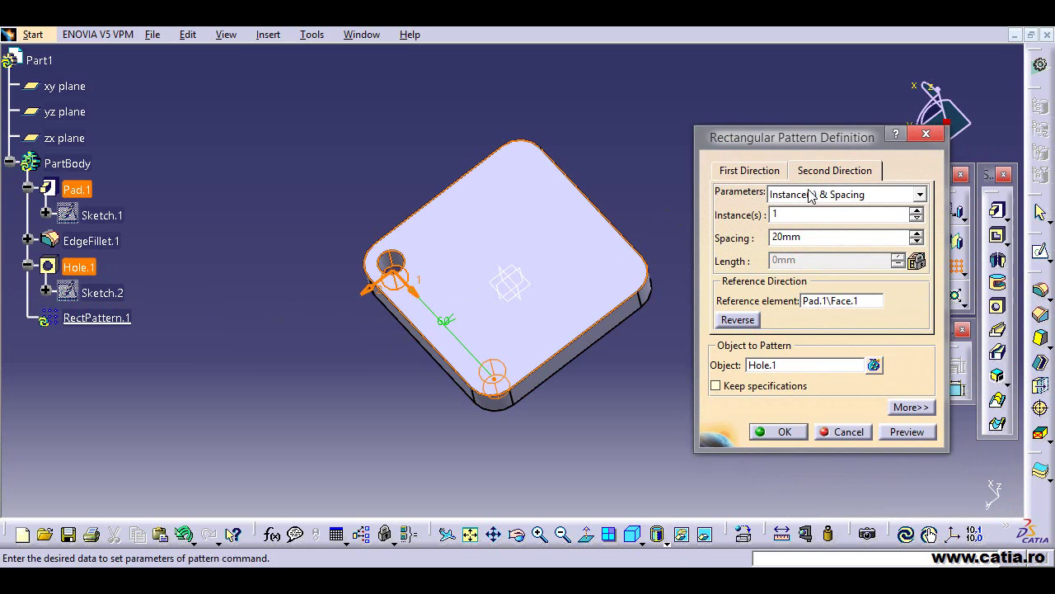
left_click(917, 210)
left_click(738, 319)
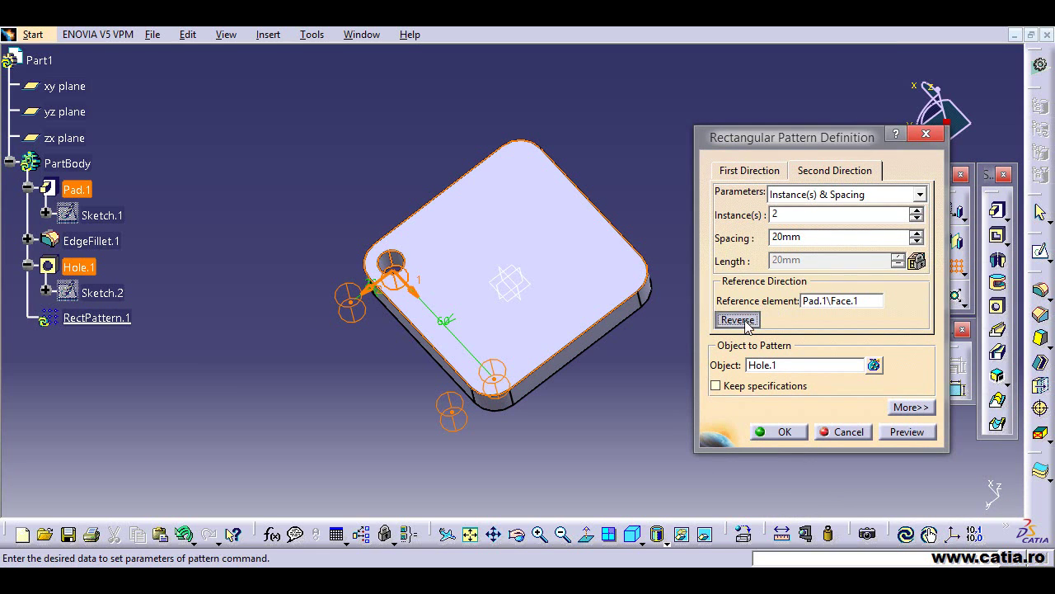
double_click(775, 238)
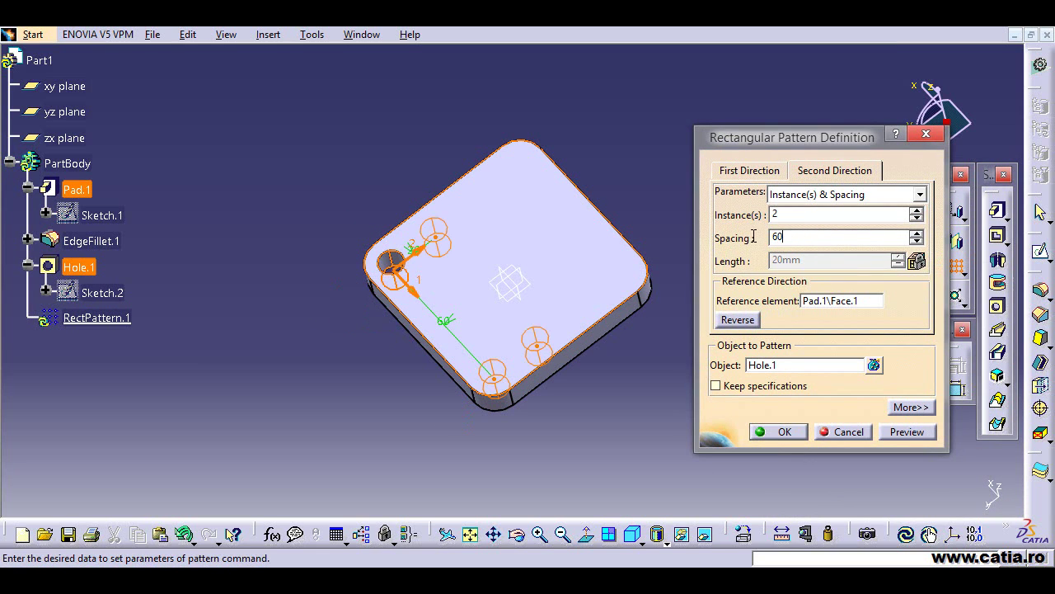
left_click(915, 433)
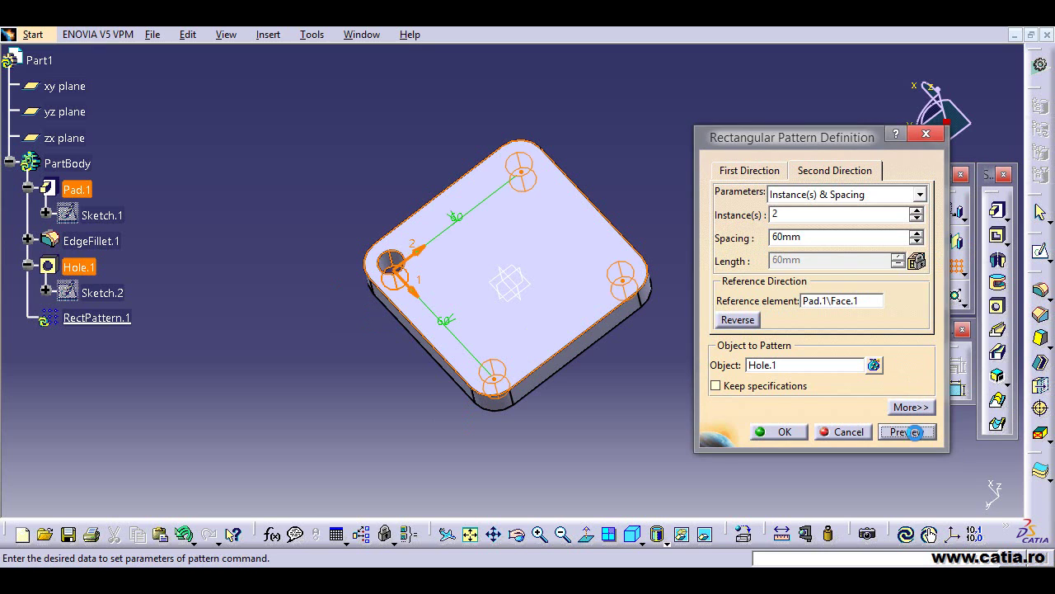
left_click(780, 435)
Consult the reference drawing and sketch a circle about 50 mm in diameter on the plate's top face, centred on the origin.
middle_click_drag(695, 259, 576, 456)
key("alt+Tab")
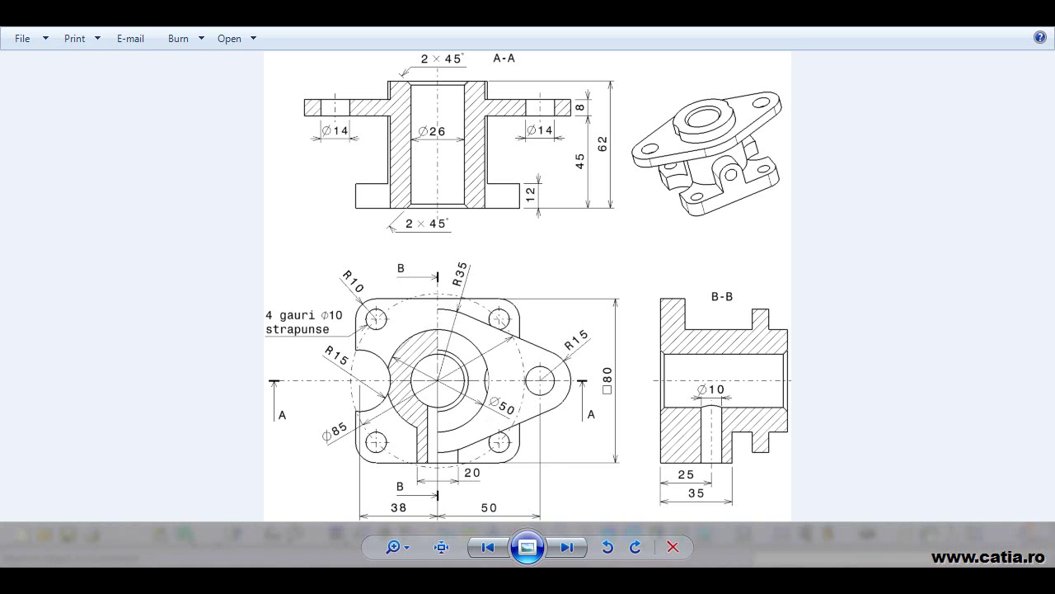
key("alt+Tab")
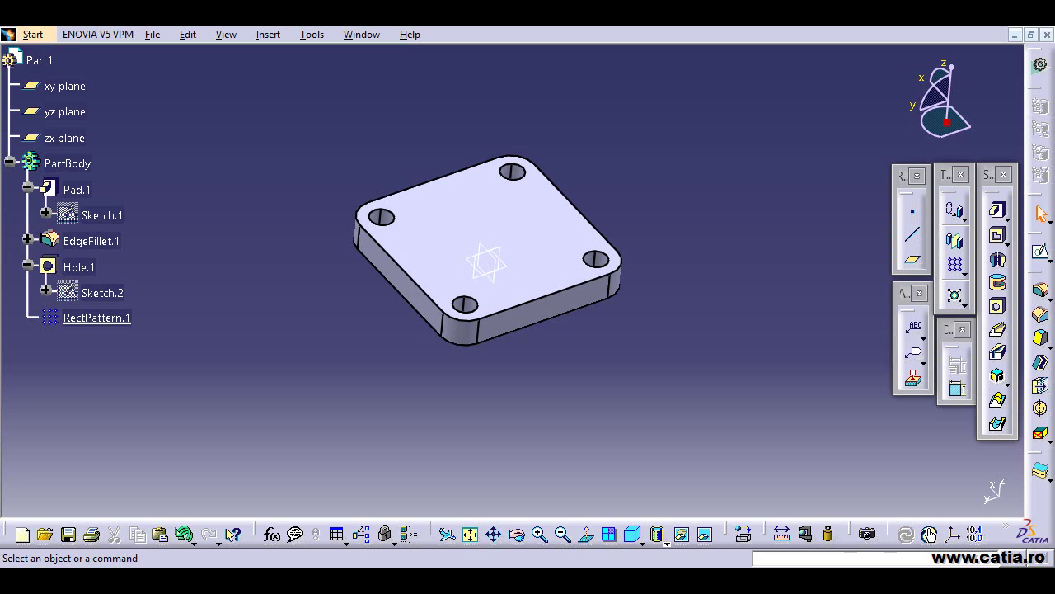
left_click(558, 242)
left_click(1040, 252)
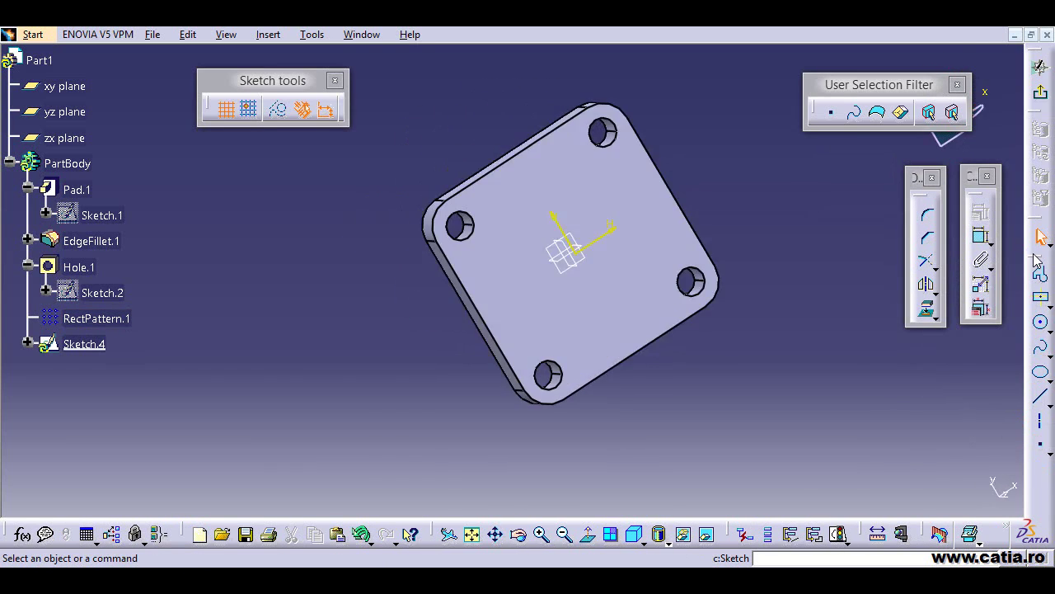
left_click(1041, 323)
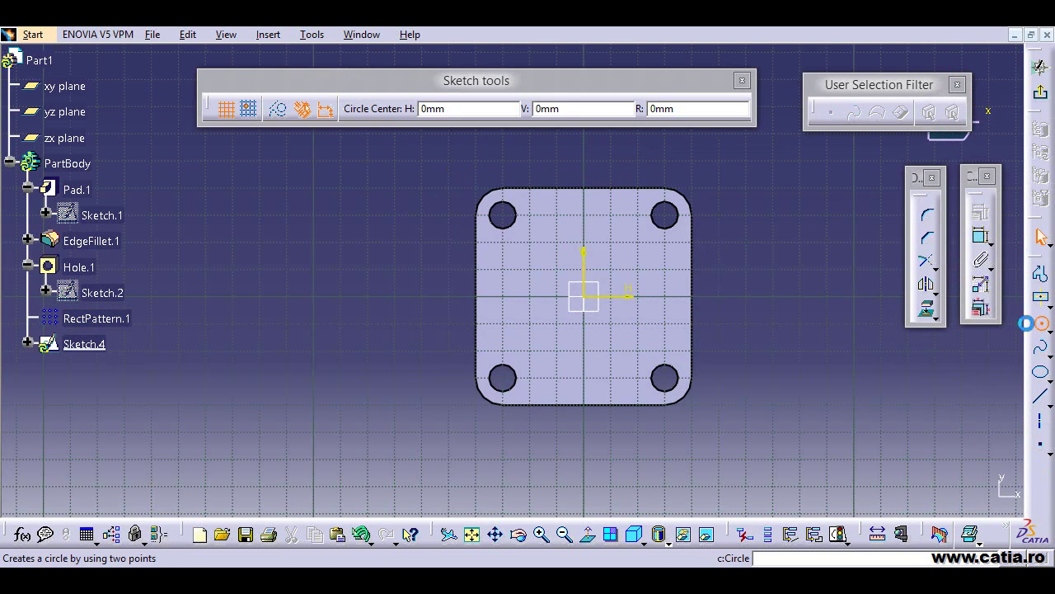
left_click(585, 296)
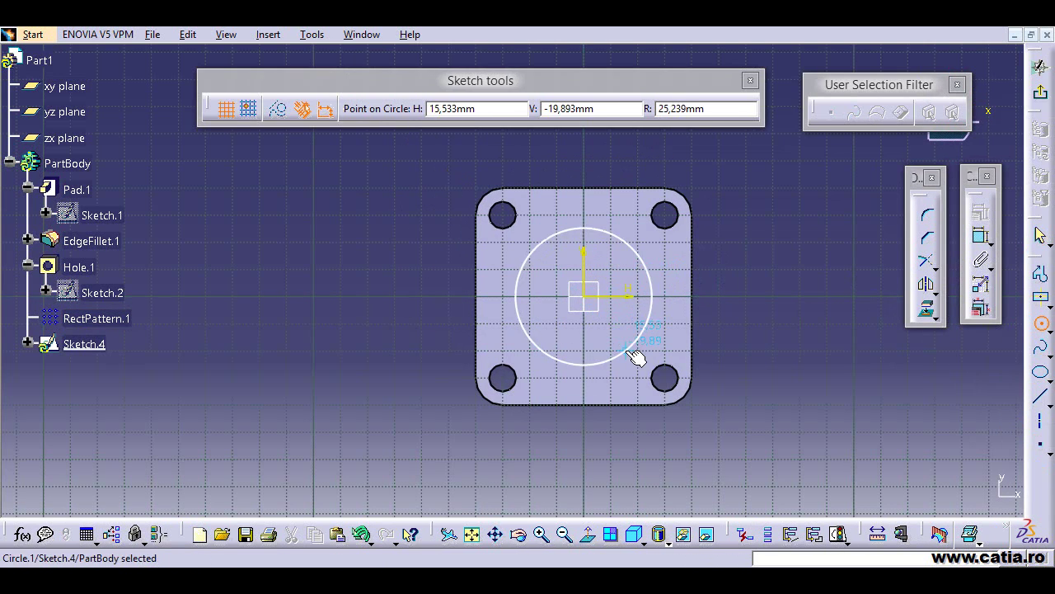
left_click(630, 350)
Dimension the centred circle's diameter and set it to 50 mm.
left_click(980, 235)
left_click(782, 272)
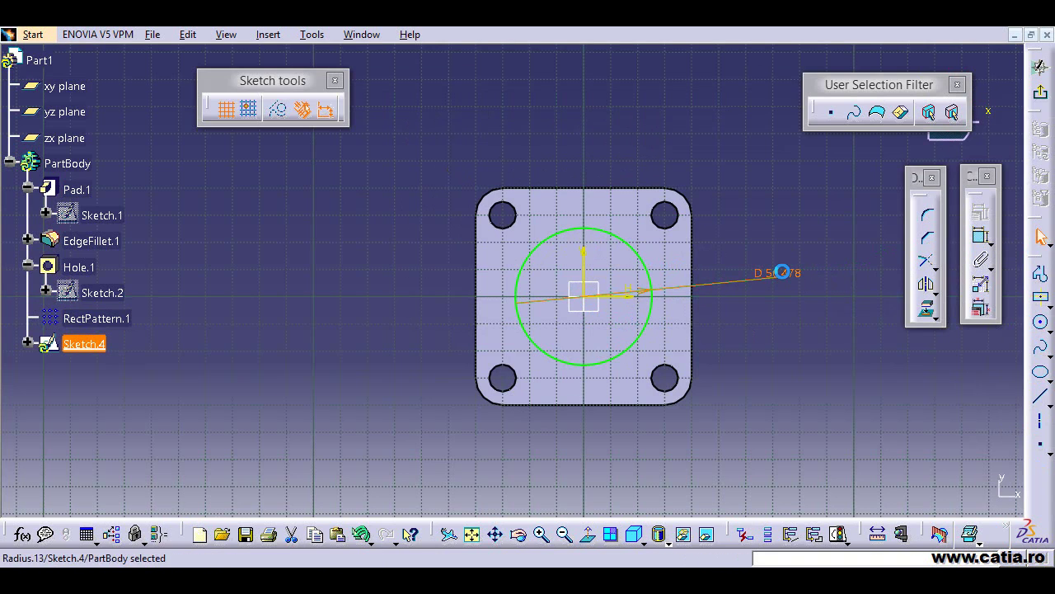
double_click(782, 272)
type("50")
key("Return")
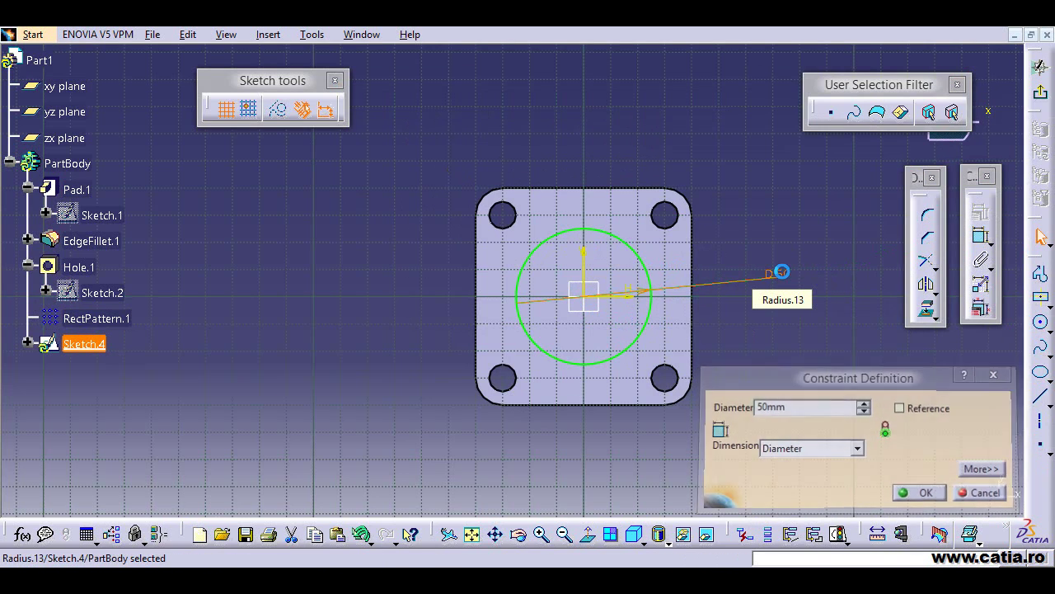
Exit the sketch and pad the 50 mm circle upward with a length of 45-12 mm.
left_click(1041, 91)
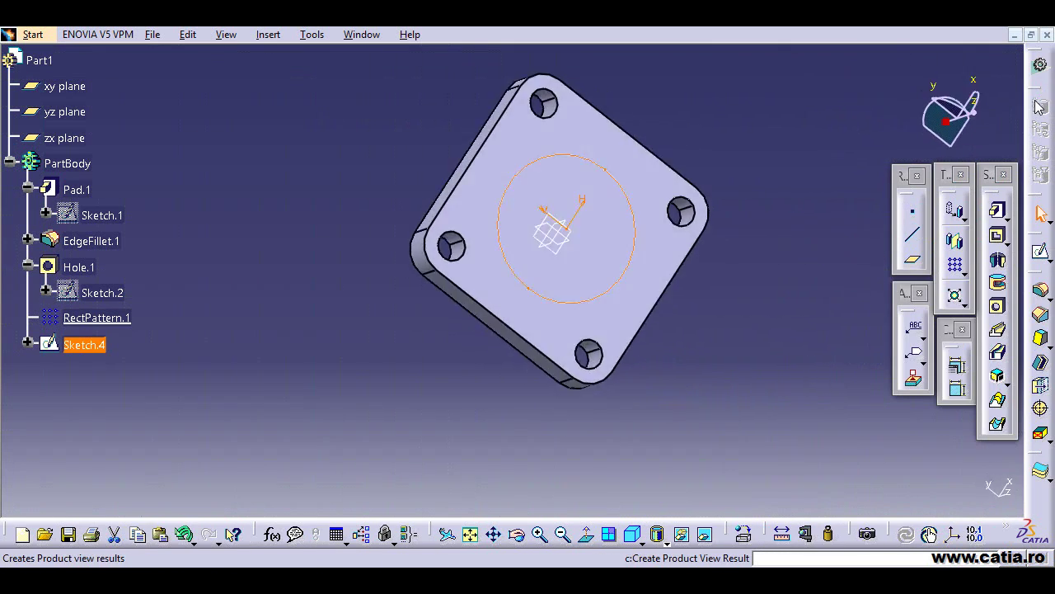
left_click(999, 213)
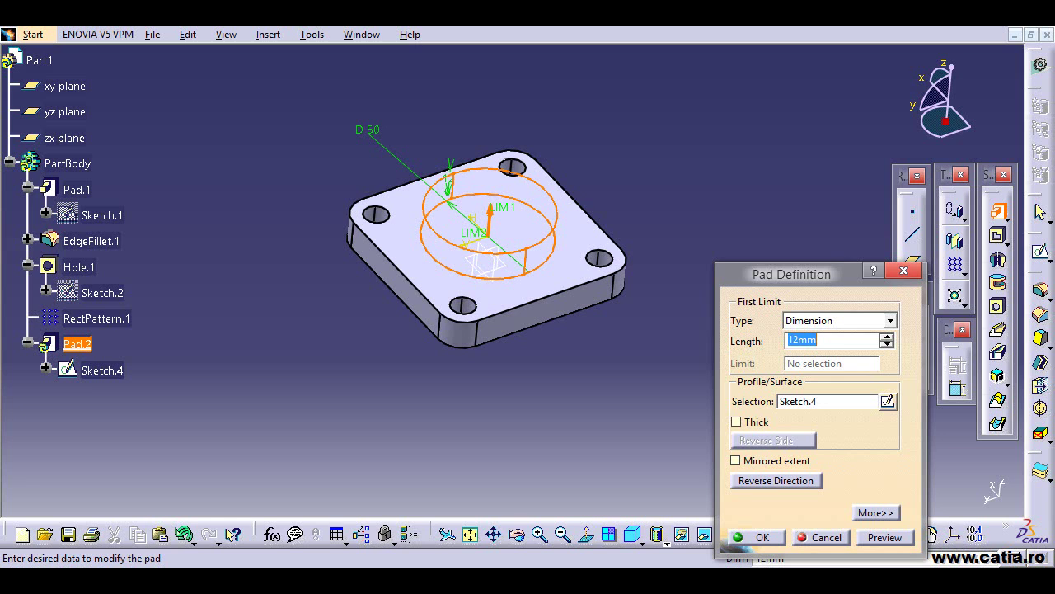
type("45-12")
key("Return")
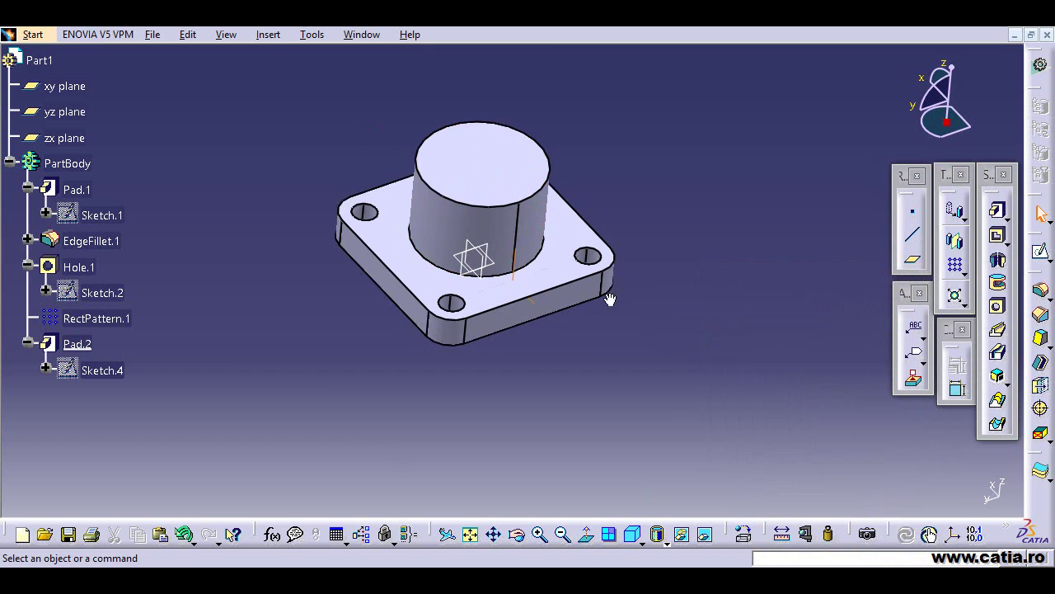
Start a sketch on the cylinder's top face and draw a small circle about 12 mm in diameter beside the plate.
middle_click_drag(608, 299, 570, 288)
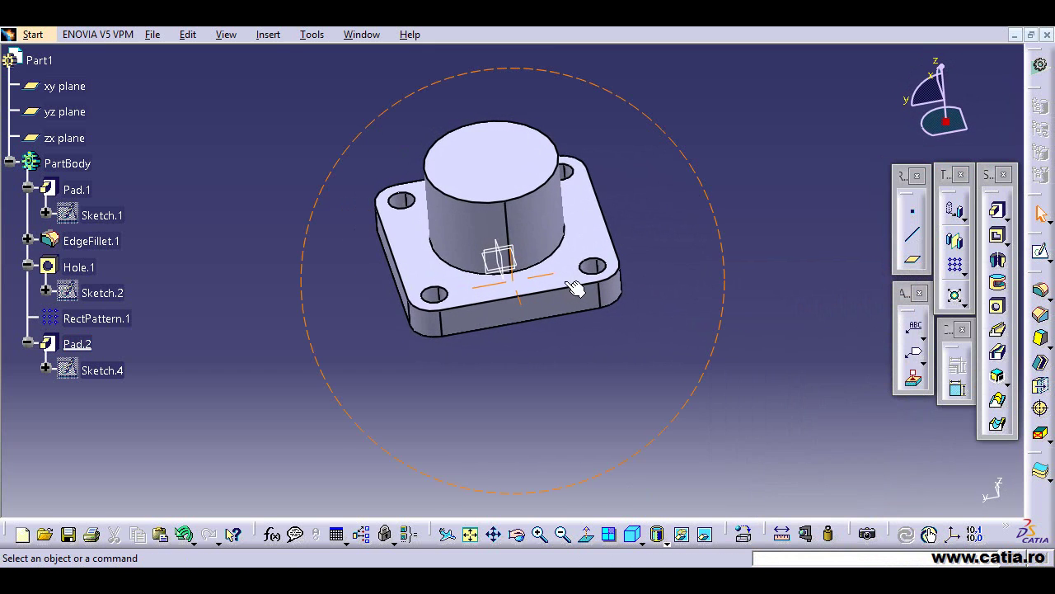
left_click(490, 165)
left_click(1040, 255)
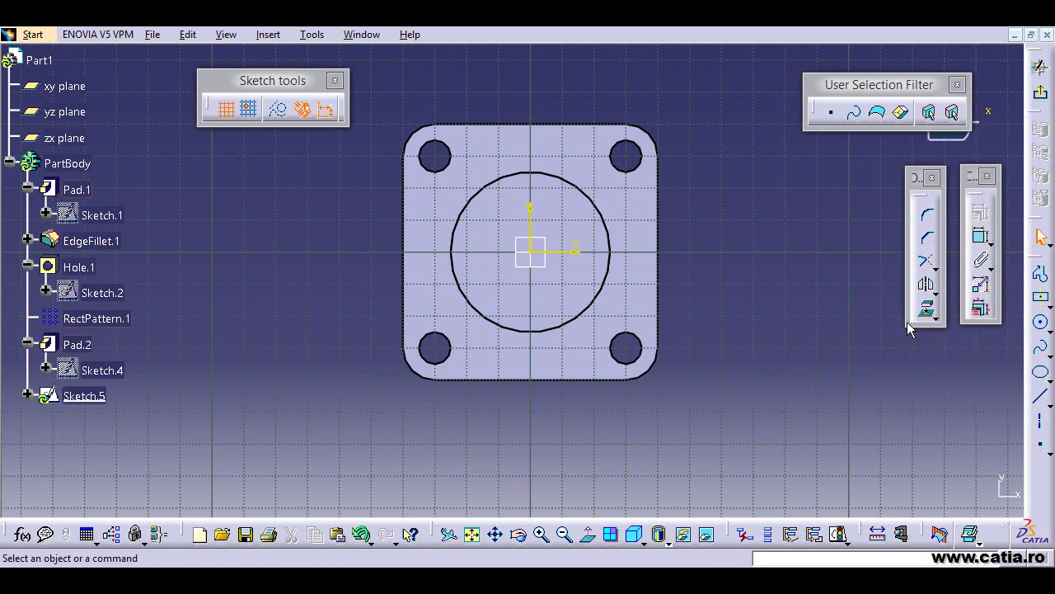
left_click(1041, 322)
left_click(838, 295)
left_click(849, 310)
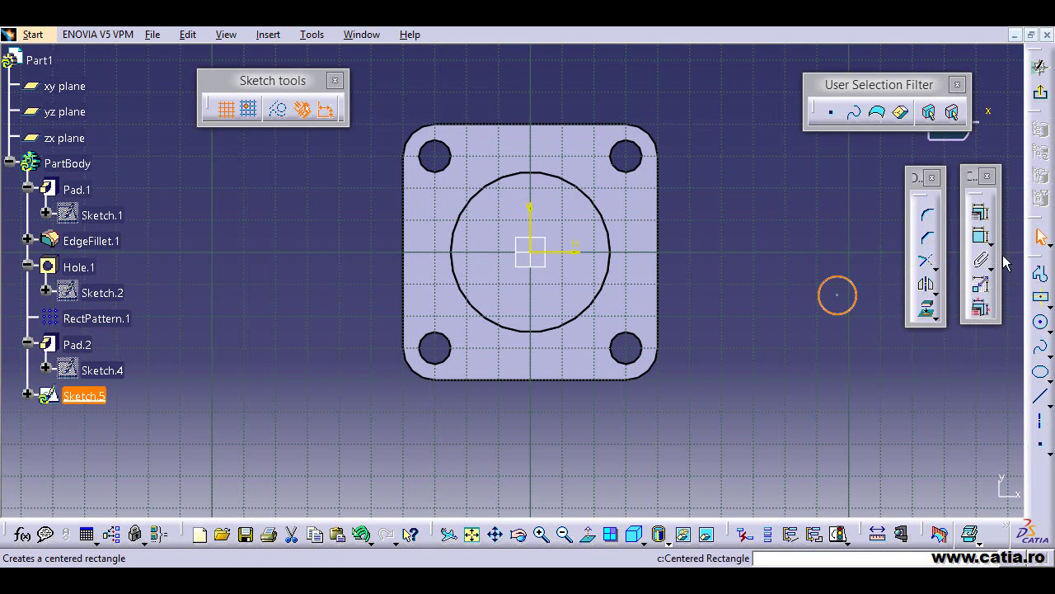
Constrain the small circle to be concentric with the cylinder's circular edge.
left_click(981, 237)
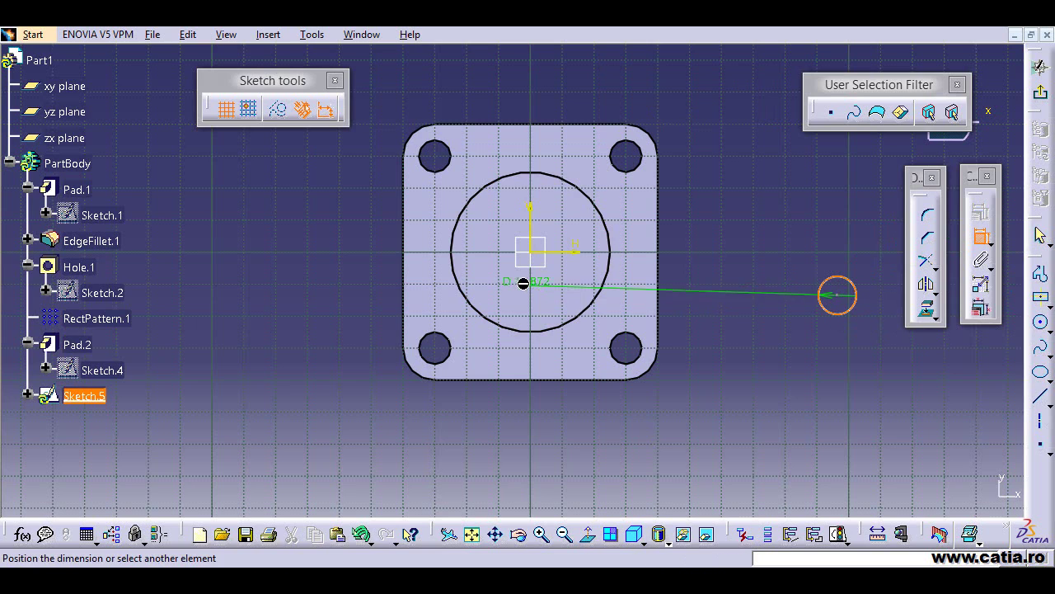
left_click(606, 298)
right_click(734, 273)
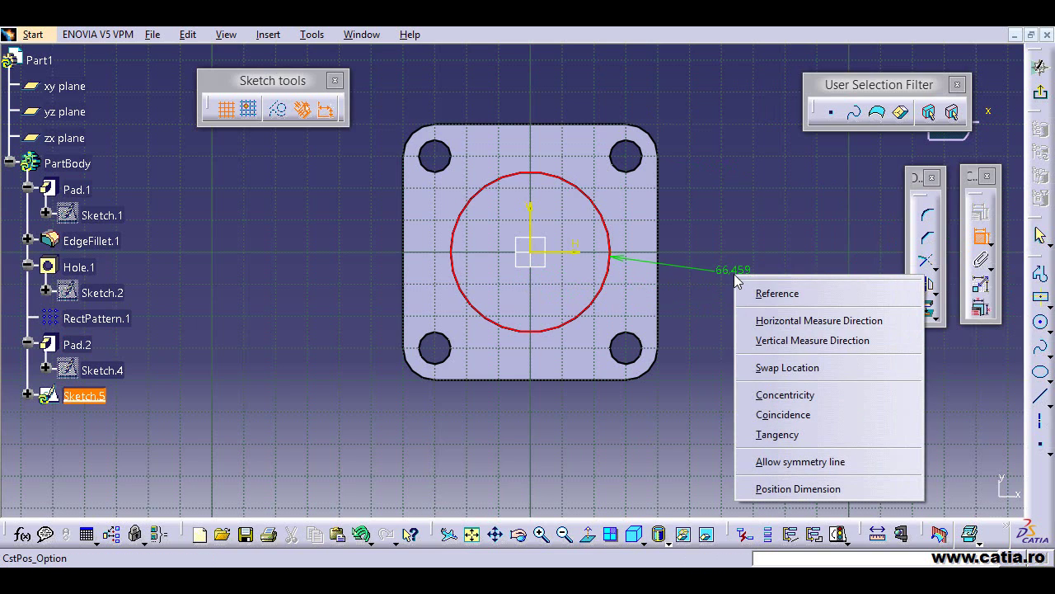
left_click(785, 395)
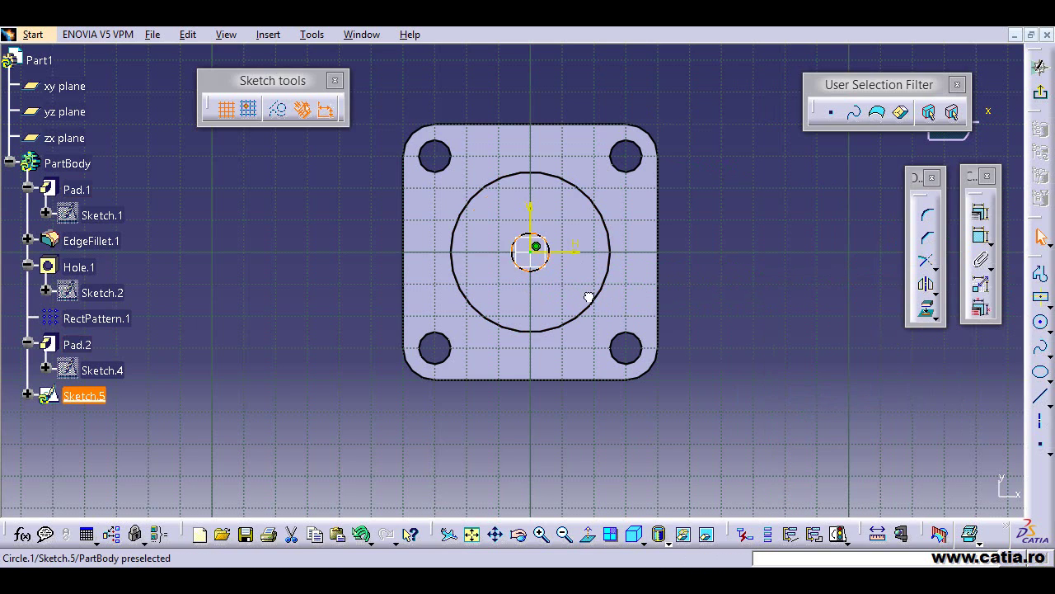
Enlarge the concentric circle to about 72 mm and dimension its diameter at 70 mm.
left_click(626, 320)
left_click(980, 235)
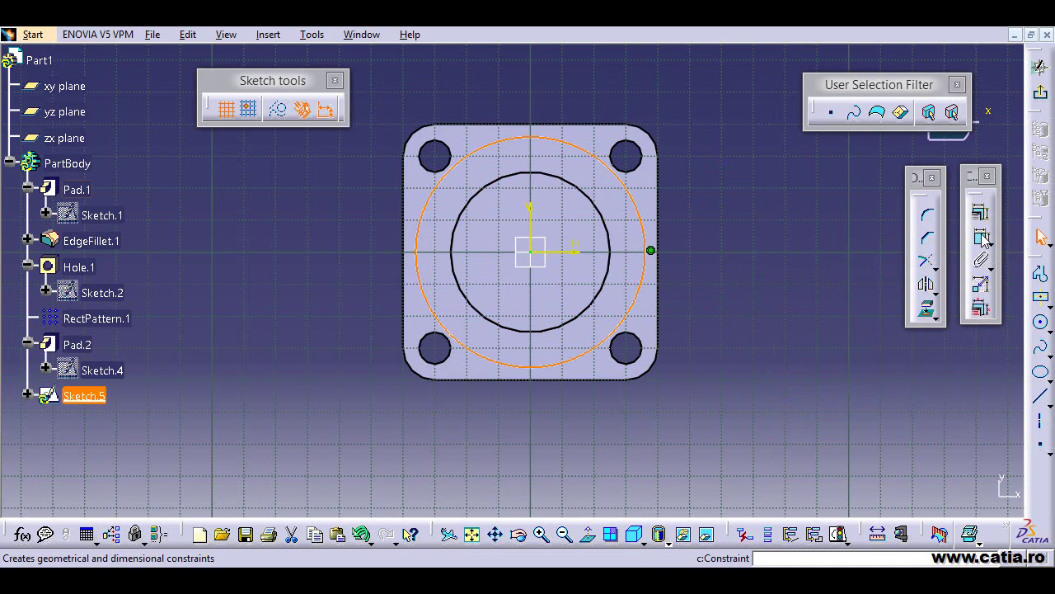
double_click(746, 206)
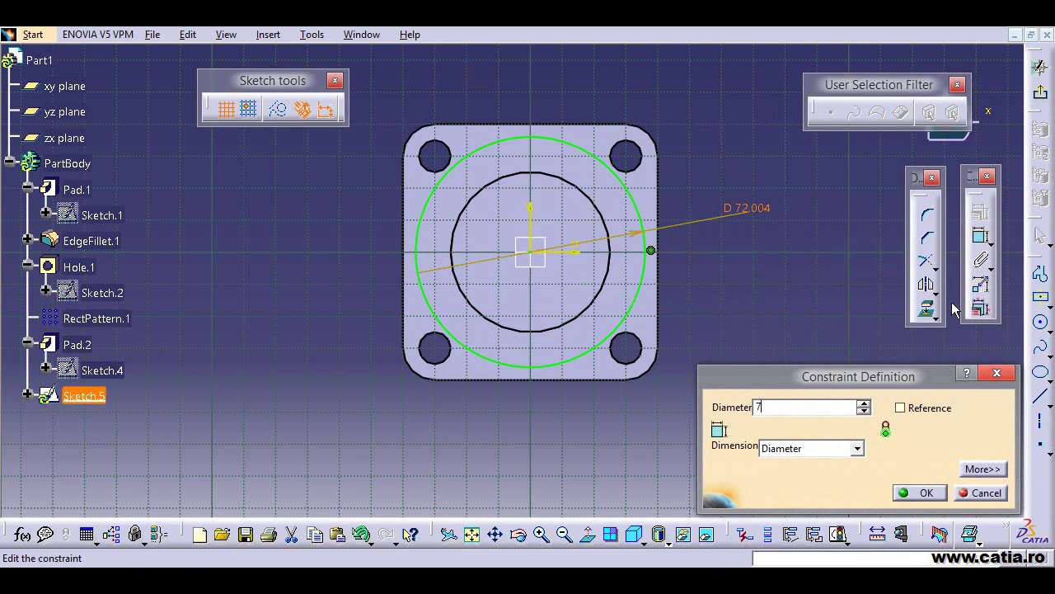
type("70")
key("Return")
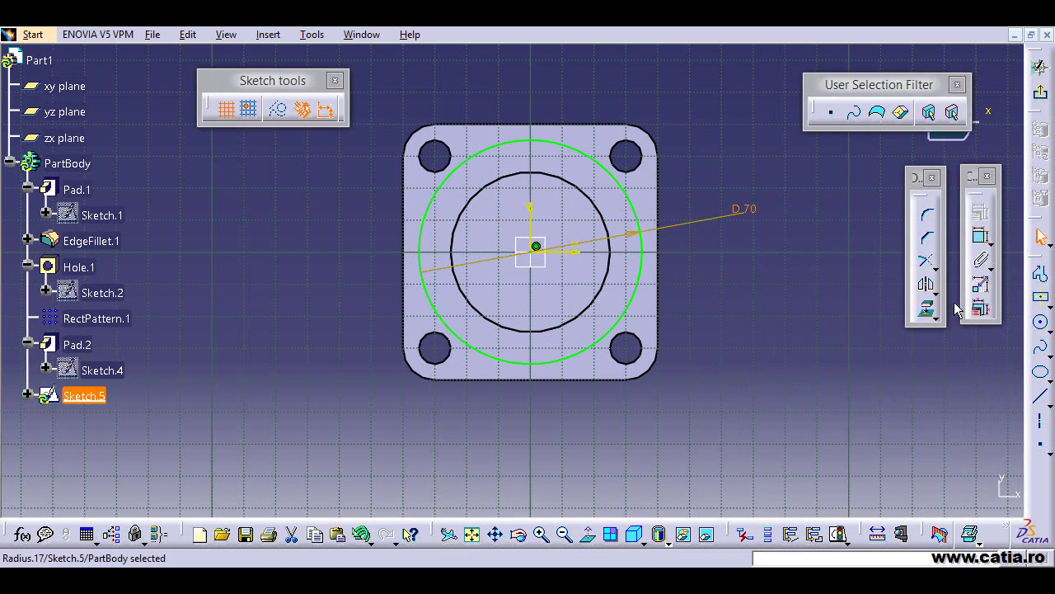
Draw a second circle about 18 mm in diameter on the horizontal axis, to the right of the plate.
middle_click_drag(696, 284, 630, 287)
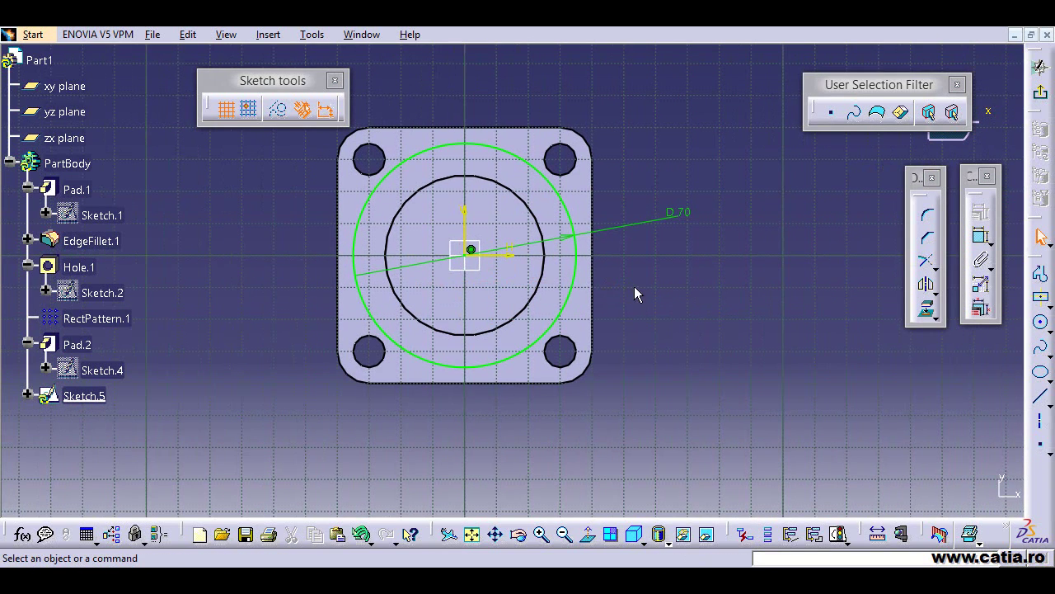
left_click(1043, 324)
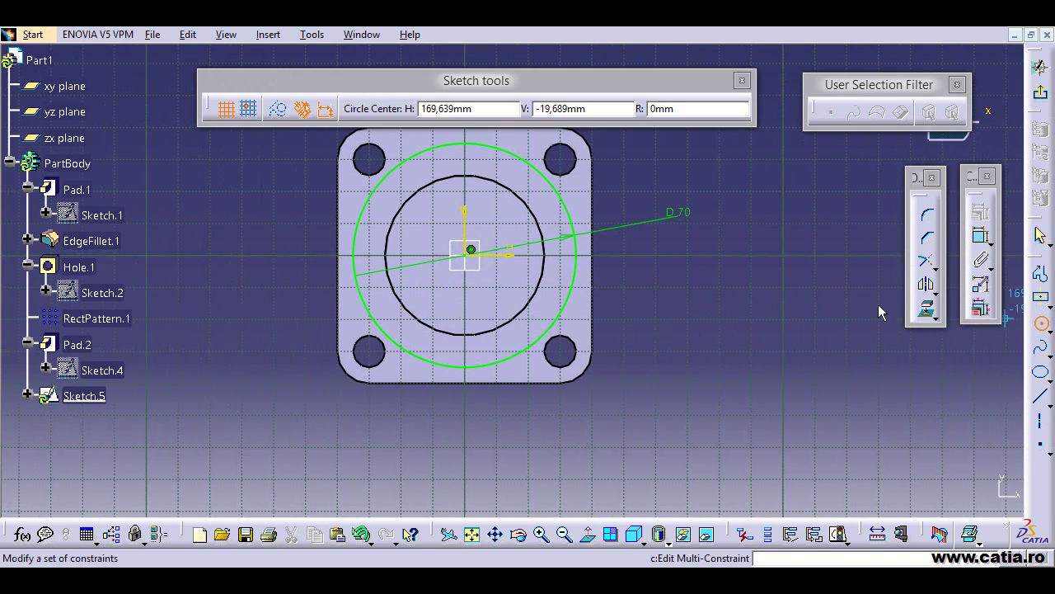
left_click(716, 257)
left_click(720, 276)
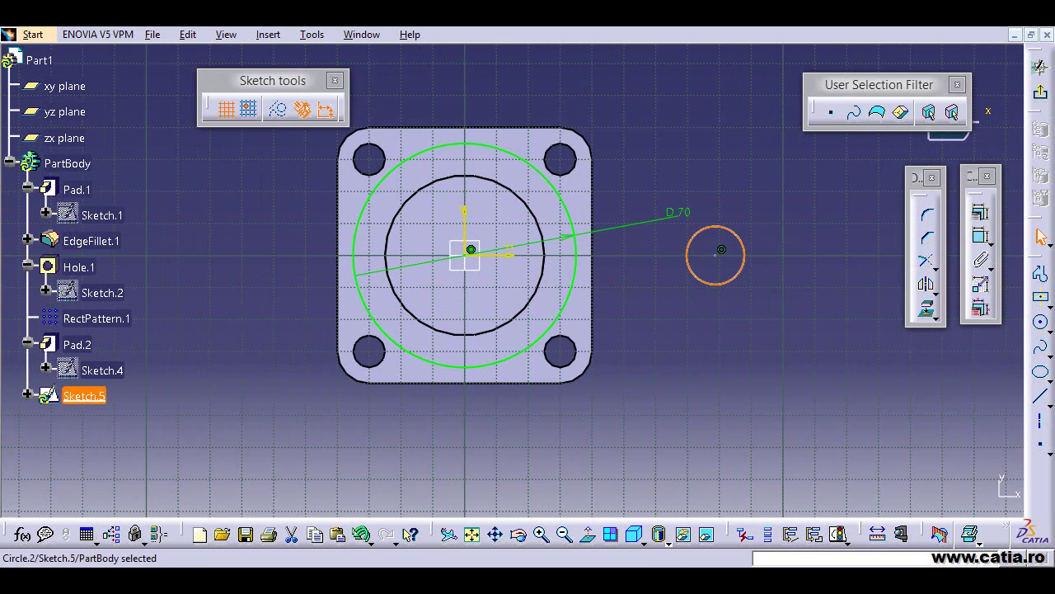
Check the flange end radius in the reference drawing and dimension the right-hand circle's diameter at 30 mm.
key("alt+Tab")
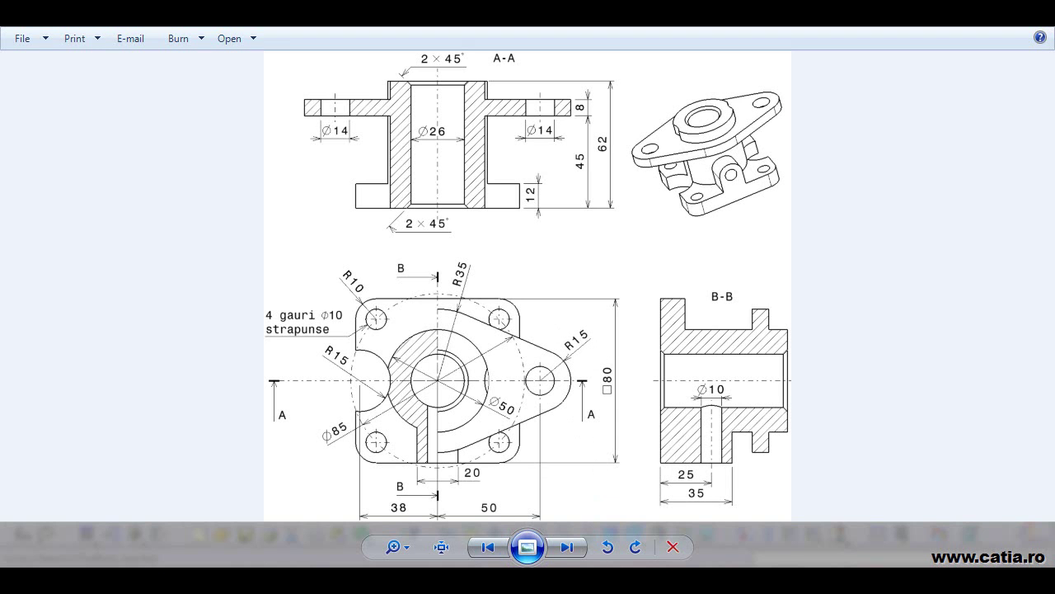
key("alt+Tab")
left_click(982, 239)
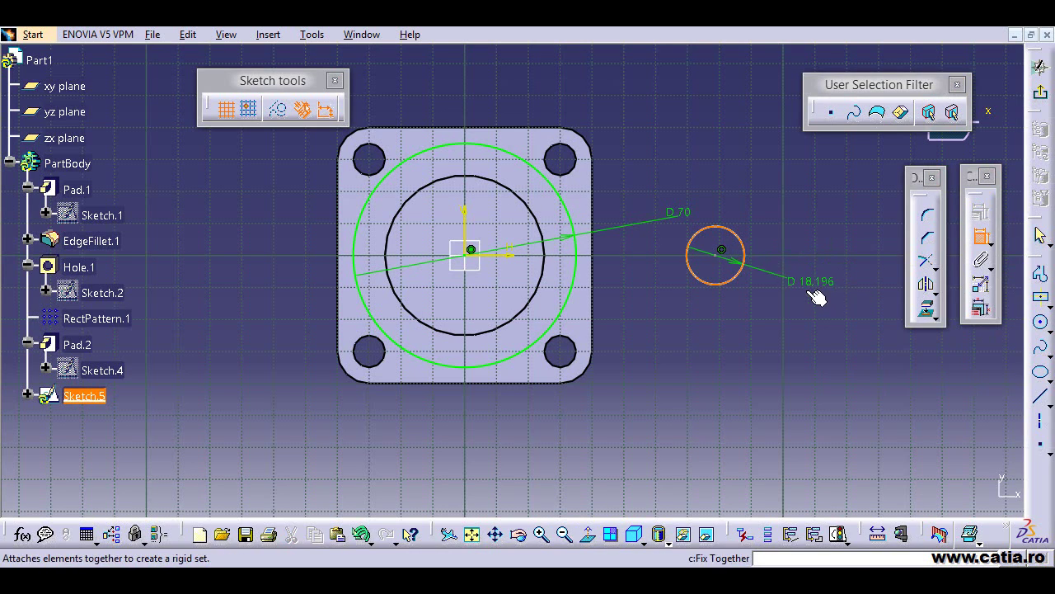
double_click(787, 287)
type("30")
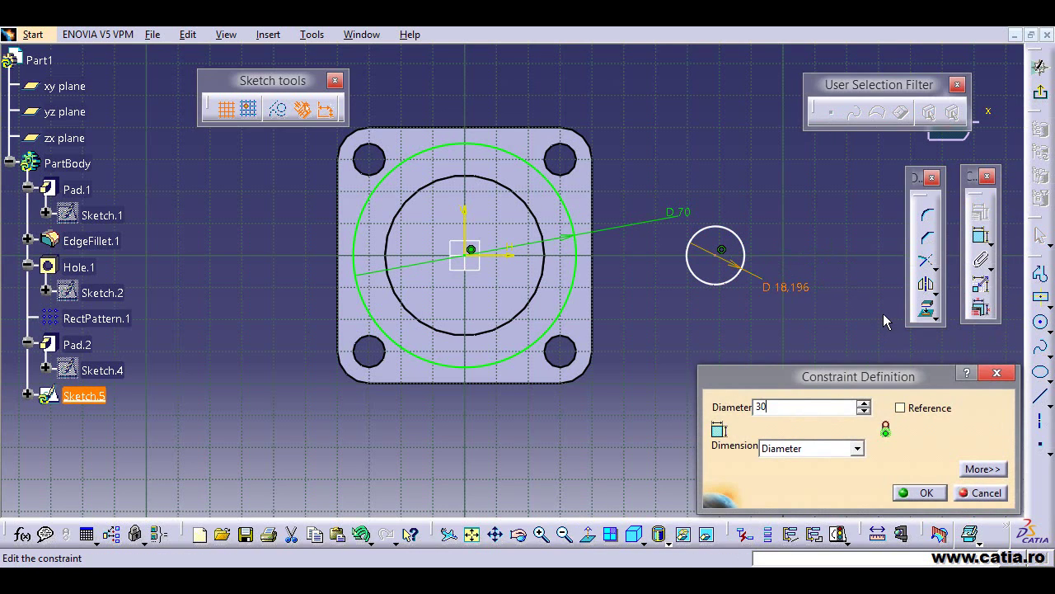
key("Return")
Dimension the horizontal distance from the sketch's vertical axis to the 30 mm circle's centre at 50 mm.
left_click(982, 239)
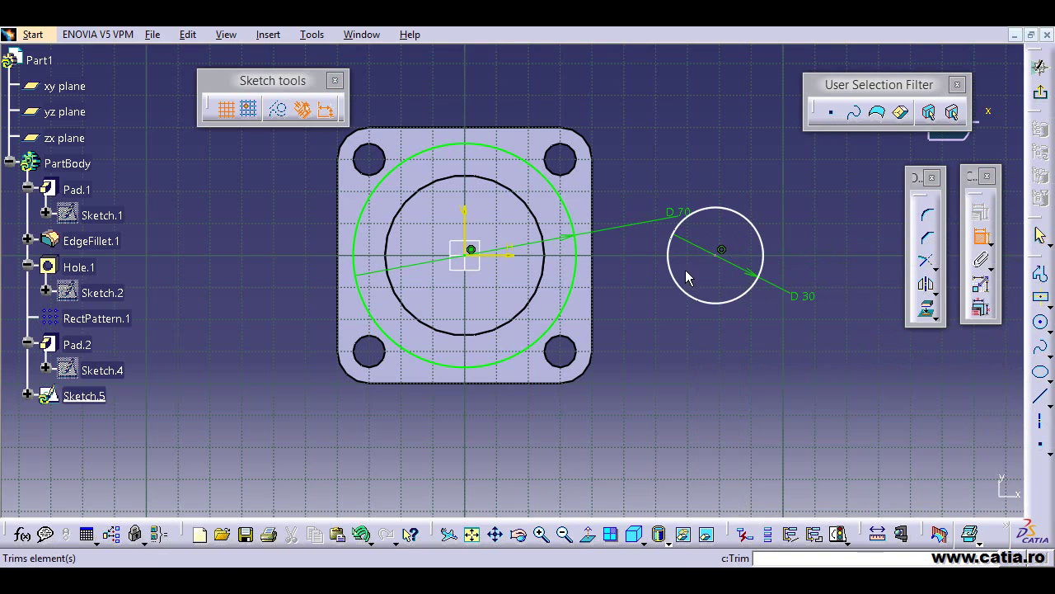
left_click(716, 254)
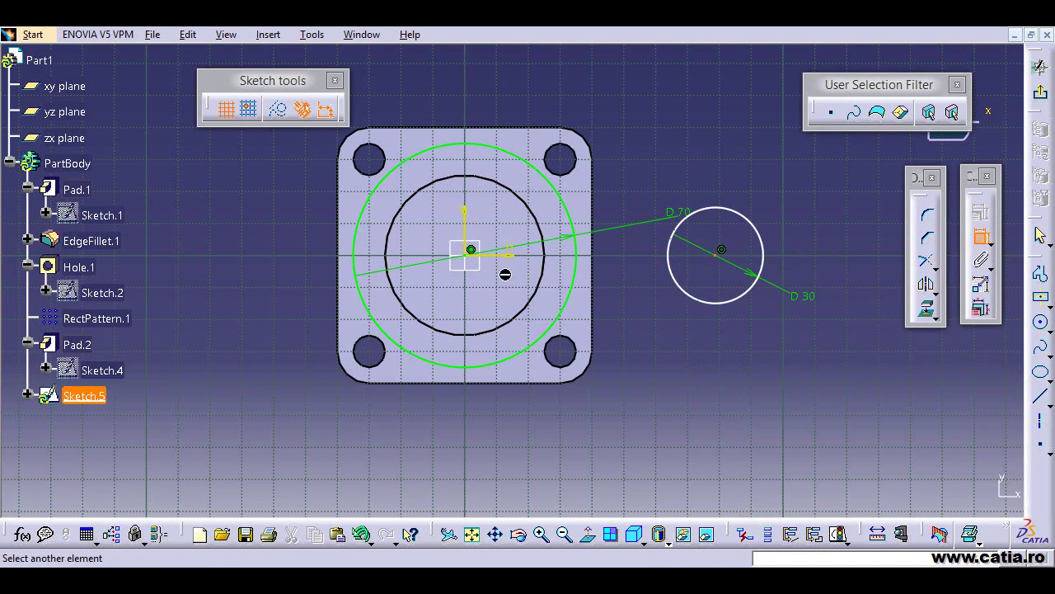
left_click(471, 250)
left_click(586, 419)
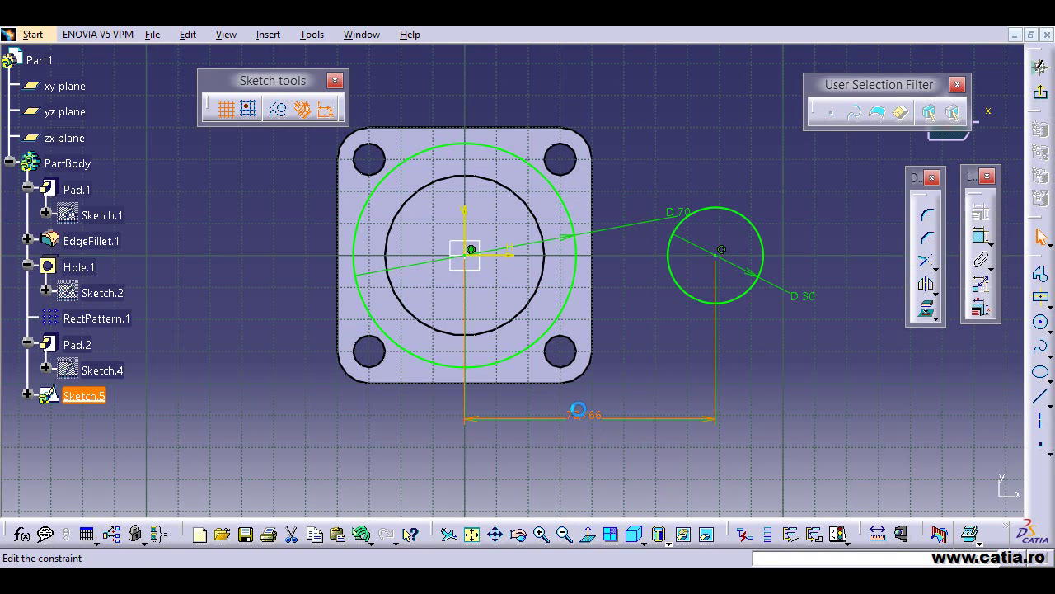
type("50")
key("Return")
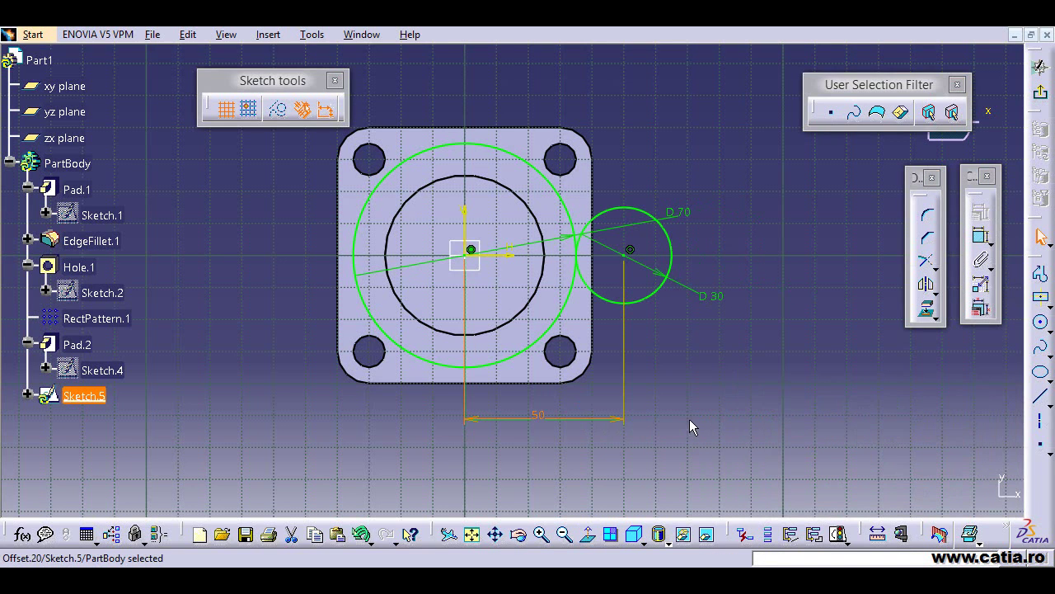
left_click(697, 376)
Join the 70 mm and 30 mm circles with two bi-tangent lines, one above and one below the horizontal axis.
mouse_move(685, 363)
middle_mouse_down()
mouse_move(678, 346)
mouse_move(716, 361)
middle_mouse_up()
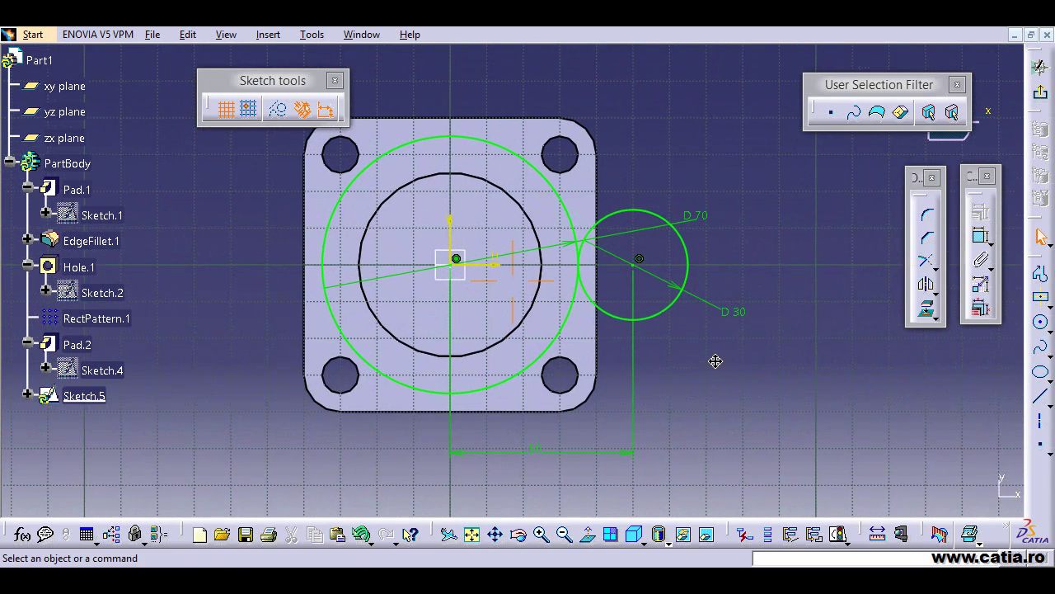
left_click(1050, 404)
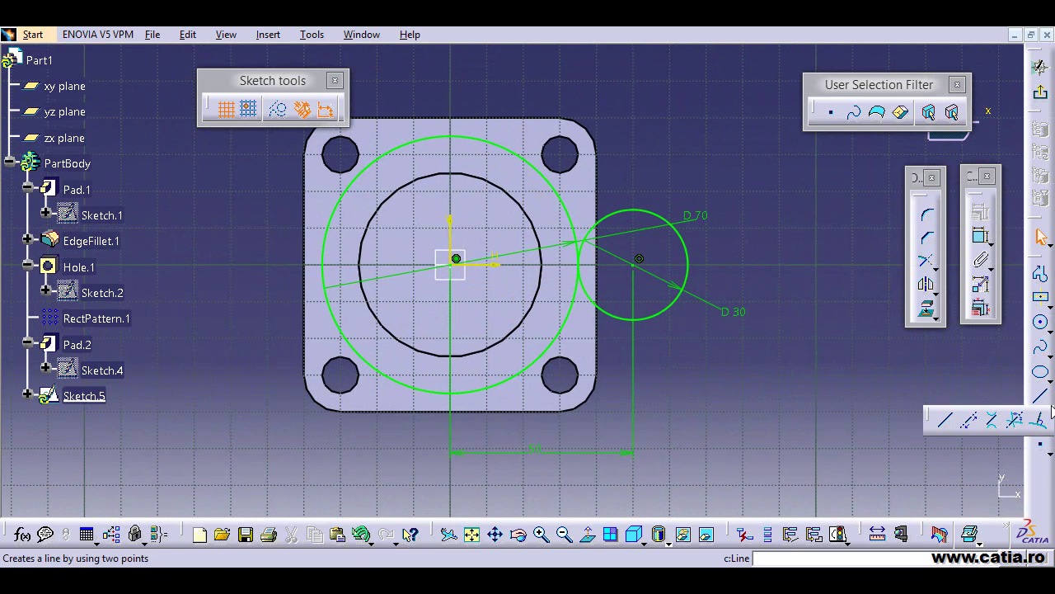
left_click(995, 422)
left_click(653, 219)
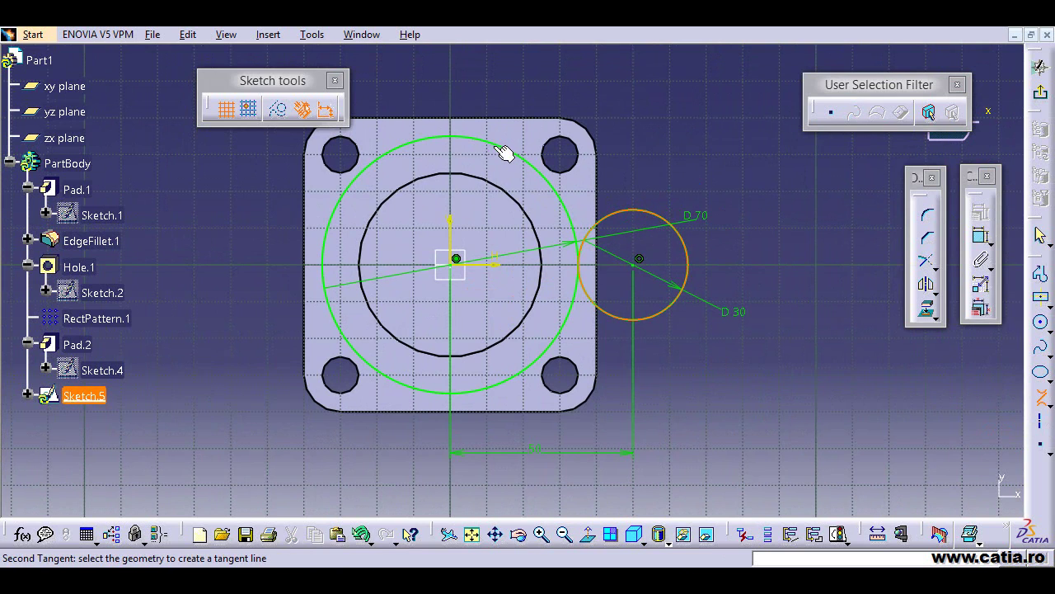
left_click(503, 148)
left_click(1043, 399)
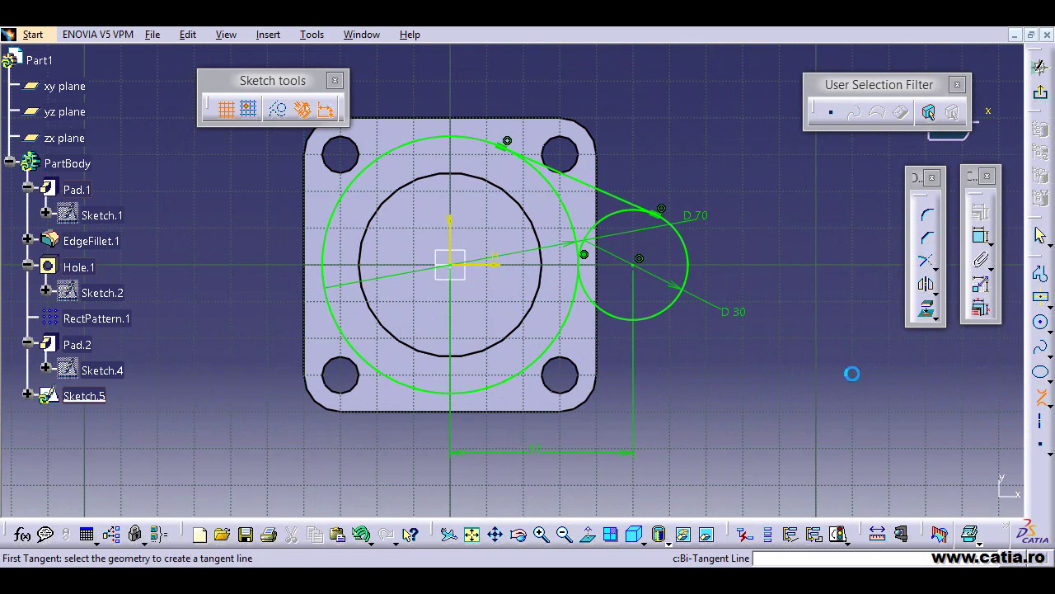
left_click(657, 319)
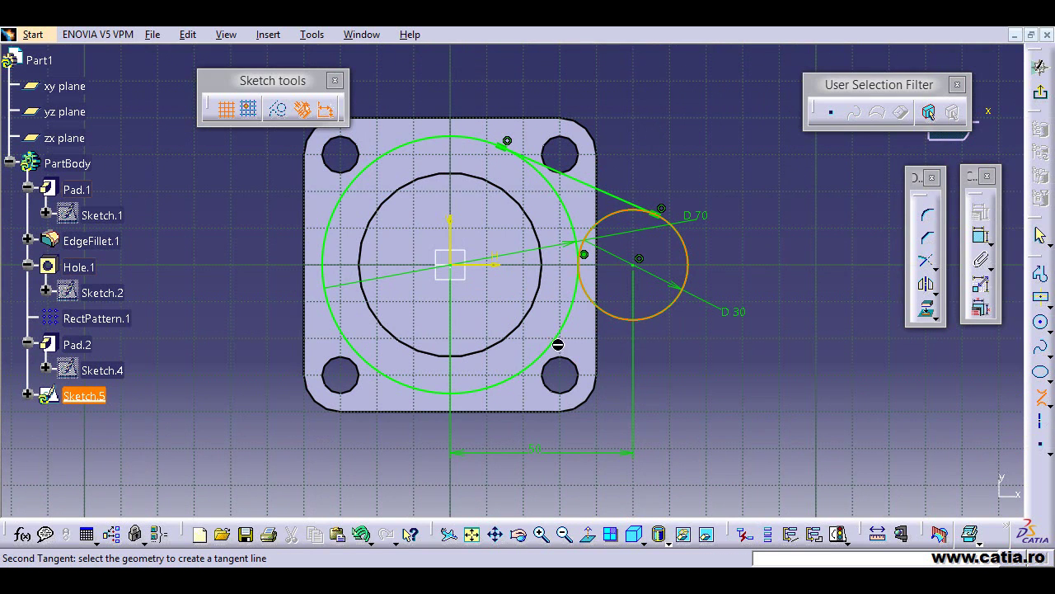
left_click(527, 385)
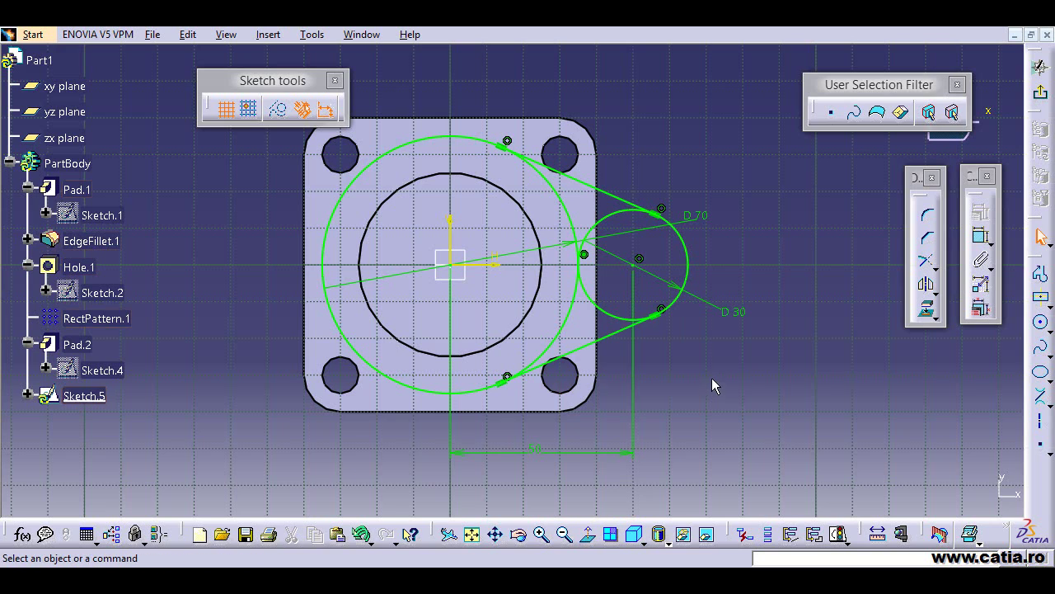
Mirror the 30 mm circle and both tangent lines about the sketch's vertical axis.
left_click(604, 350)
left_click(617, 315, "ctrl")
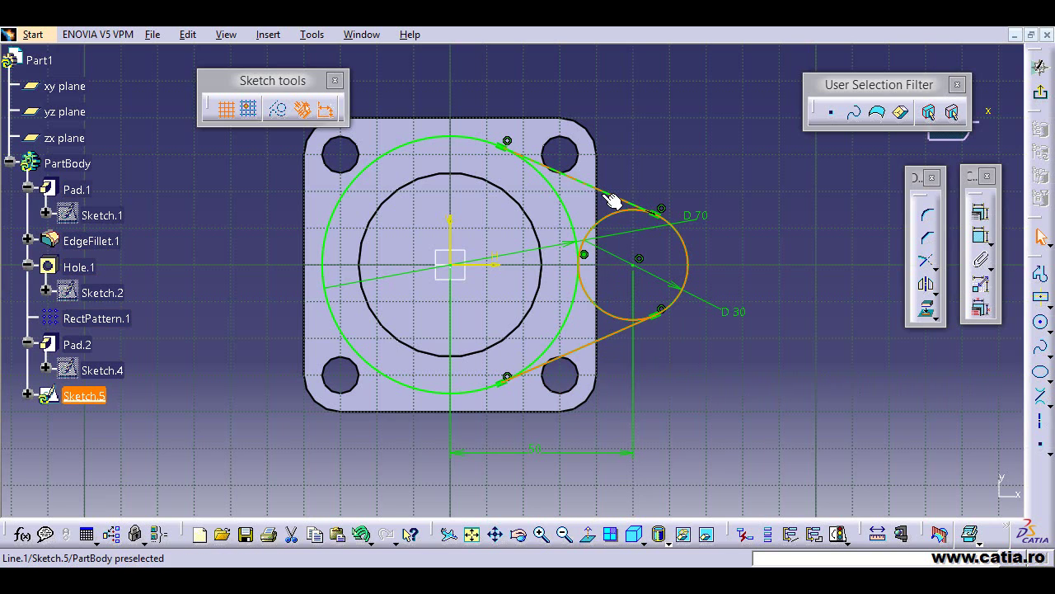
left_click(612, 201, "ctrl")
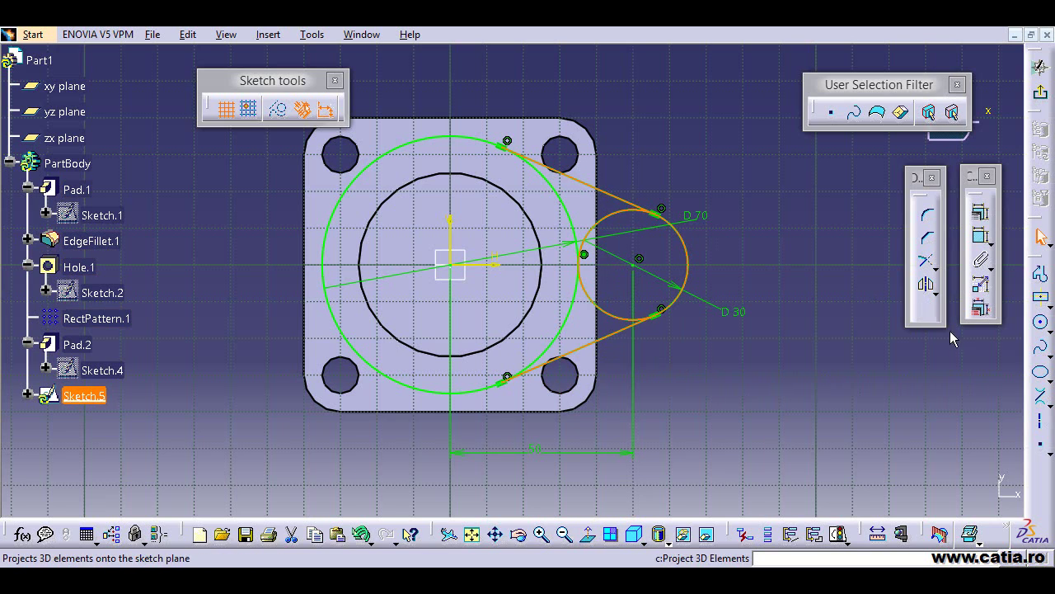
left_click(453, 231)
middle_click_drag(735, 365, 789, 360)
Quick Trim the inner arcs of the right-hand 30 mm circle and the 70 mm circle between the right tangent lines.
left_click(937, 269)
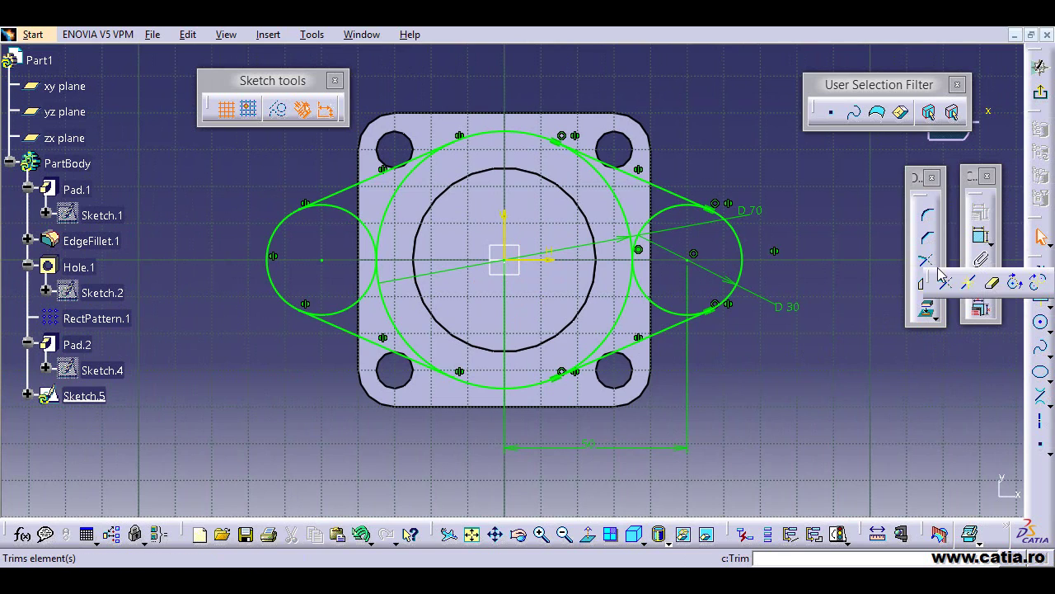
left_click(994, 286)
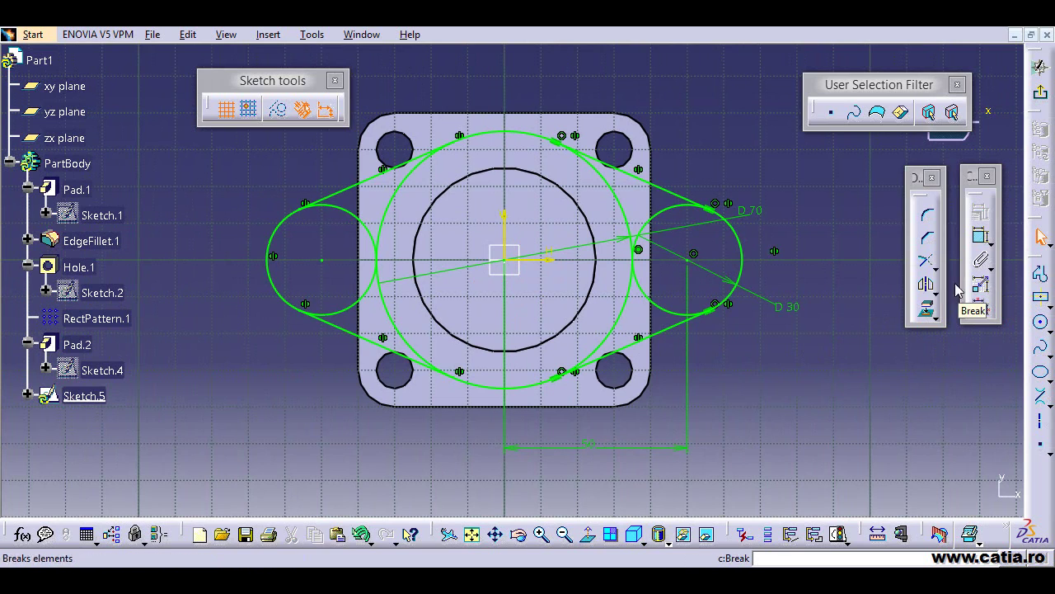
left_click(926, 260)
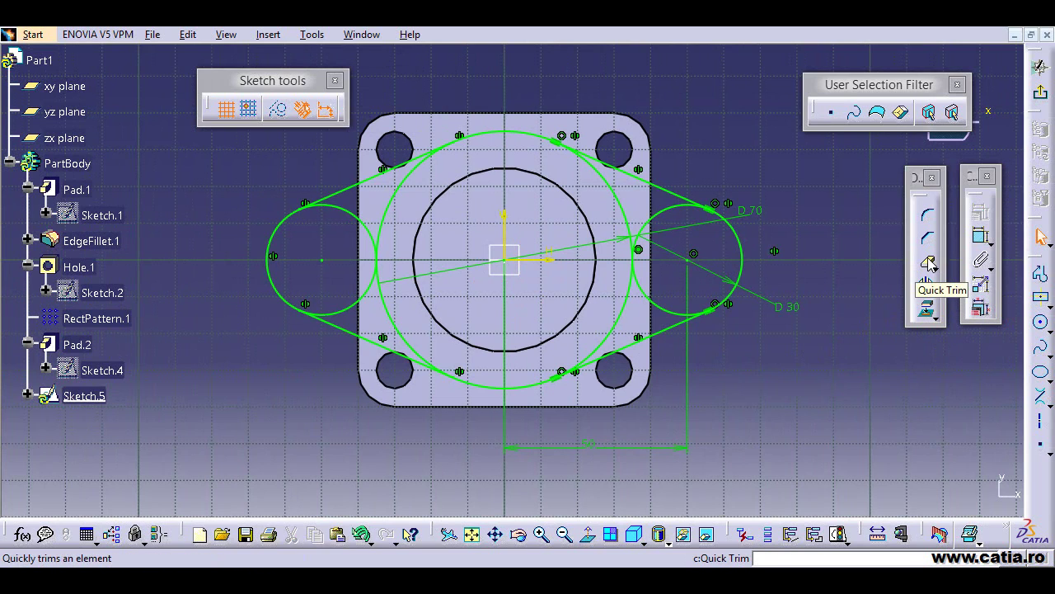
left_click(928, 261)
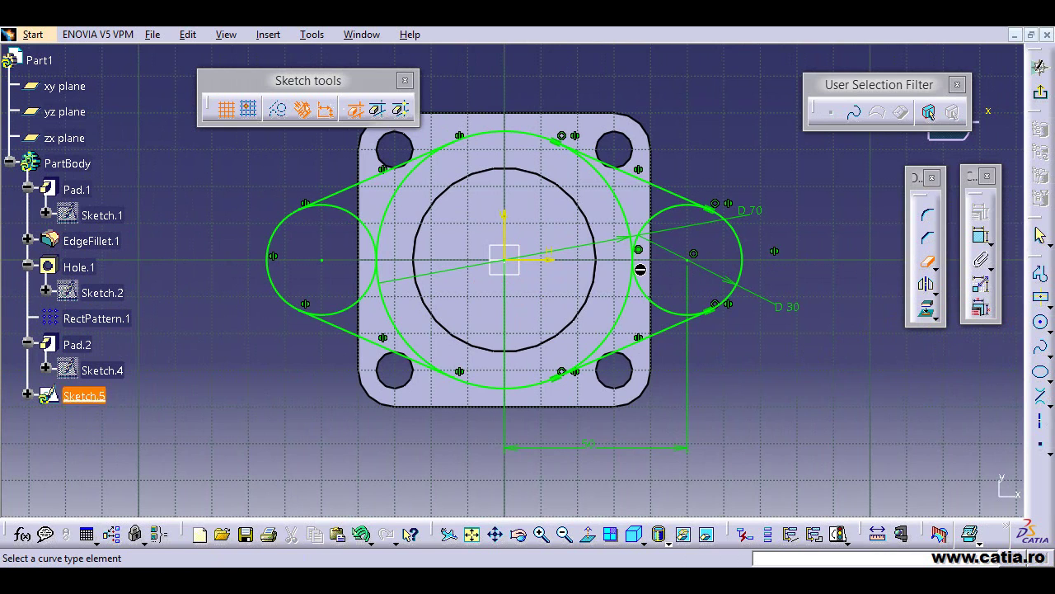
left_click(669, 306)
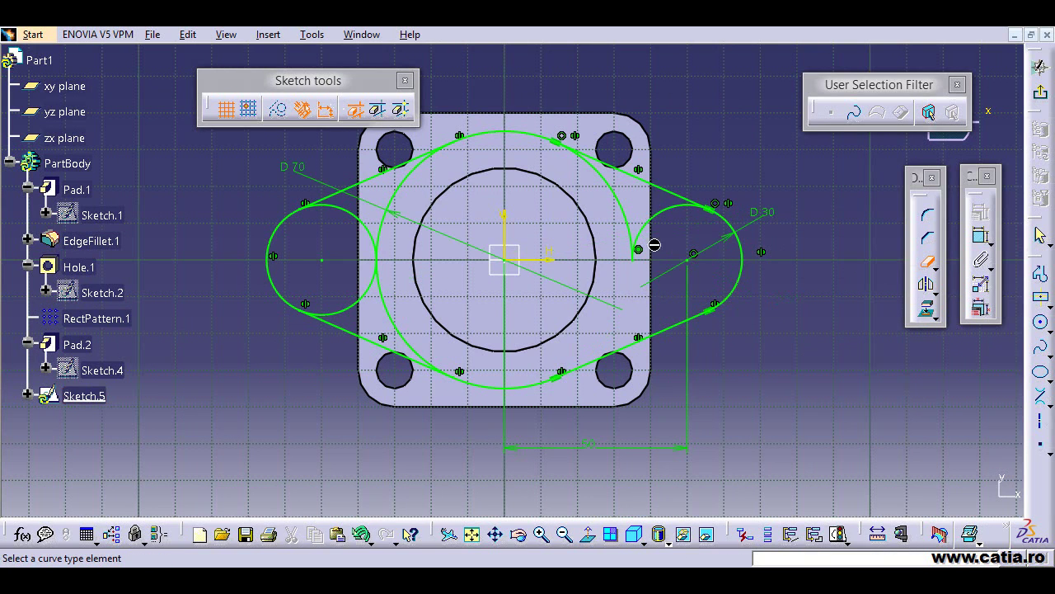
left_click(628, 211)
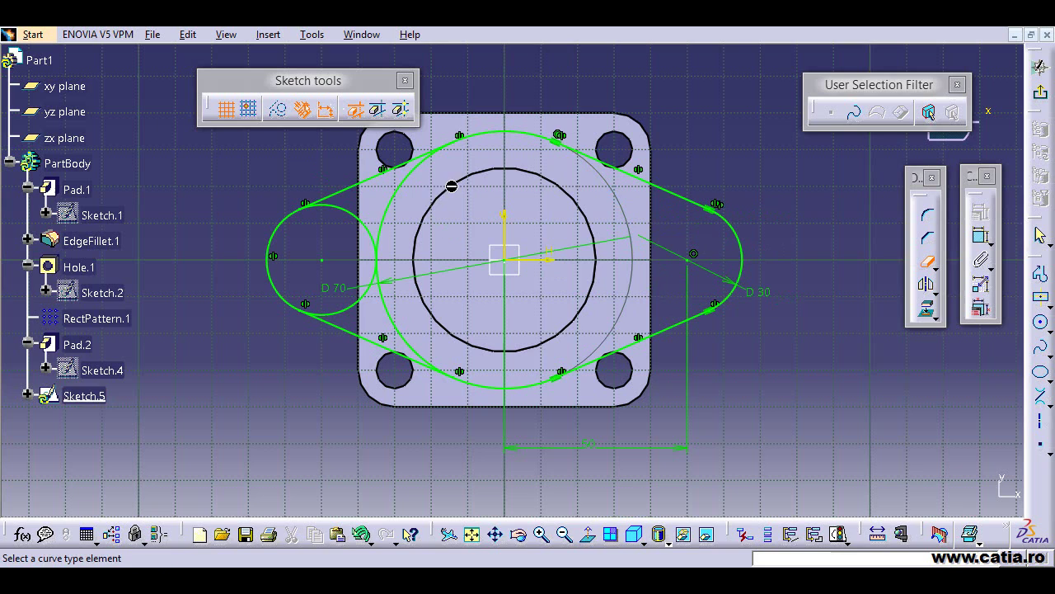
Trim the inner arcs of the left-hand circle and the 70 mm circle to leave a closed flange outline.
left_click(391, 196)
left_click(357, 220)
left_click(358, 288)
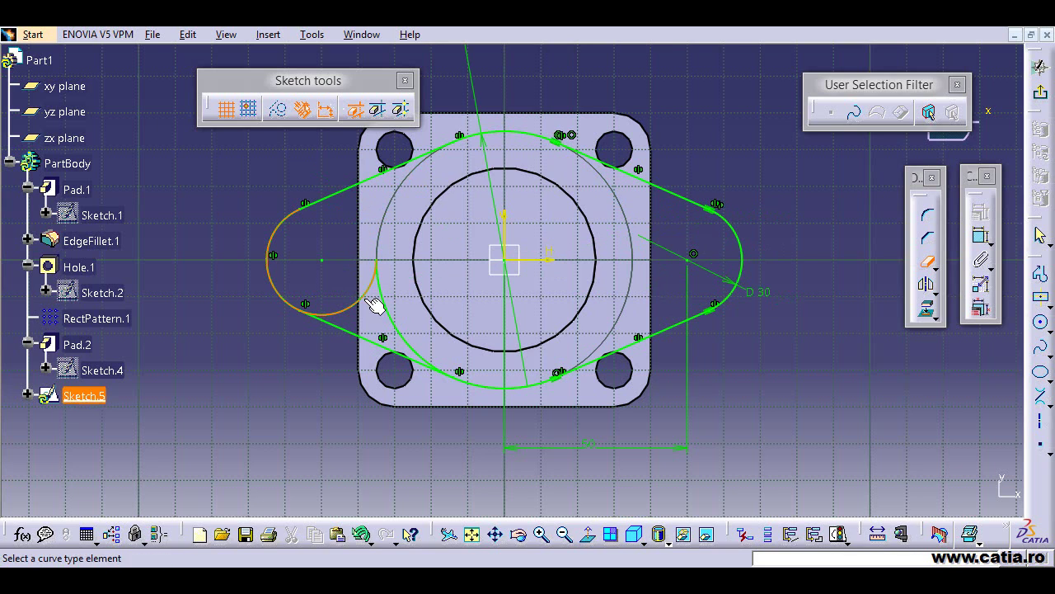
left_click(388, 302)
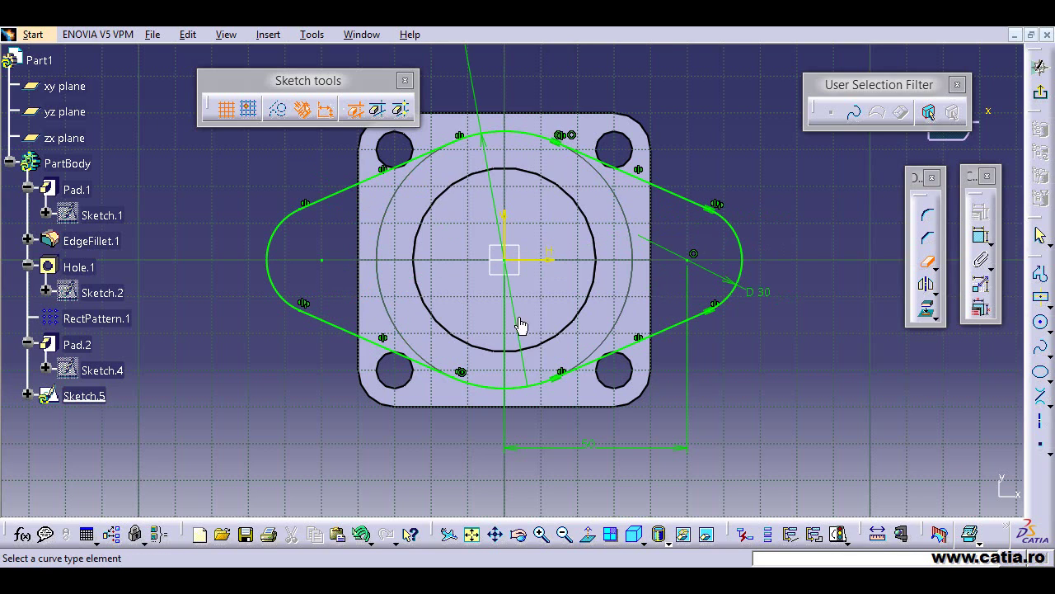
left_click(927, 260)
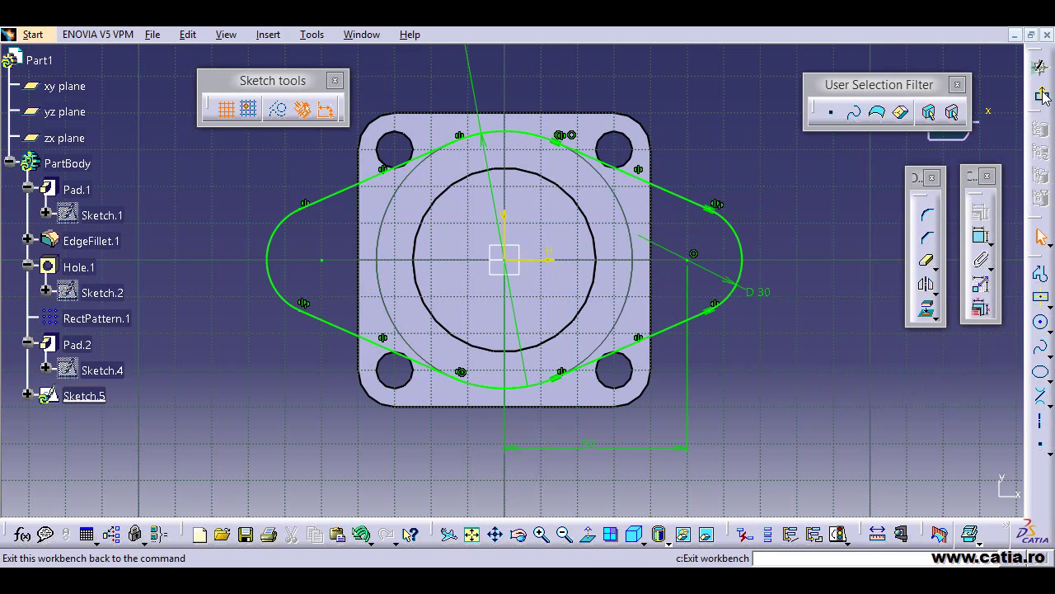
Exit the sketch and pad the flange outline upward by 8 mm.
left_click(1040, 66)
mouse_move(742, 355)
middle_mouse_down()
mouse_move(753, 360)
mouse_move(537, 389)
middle_mouse_up()
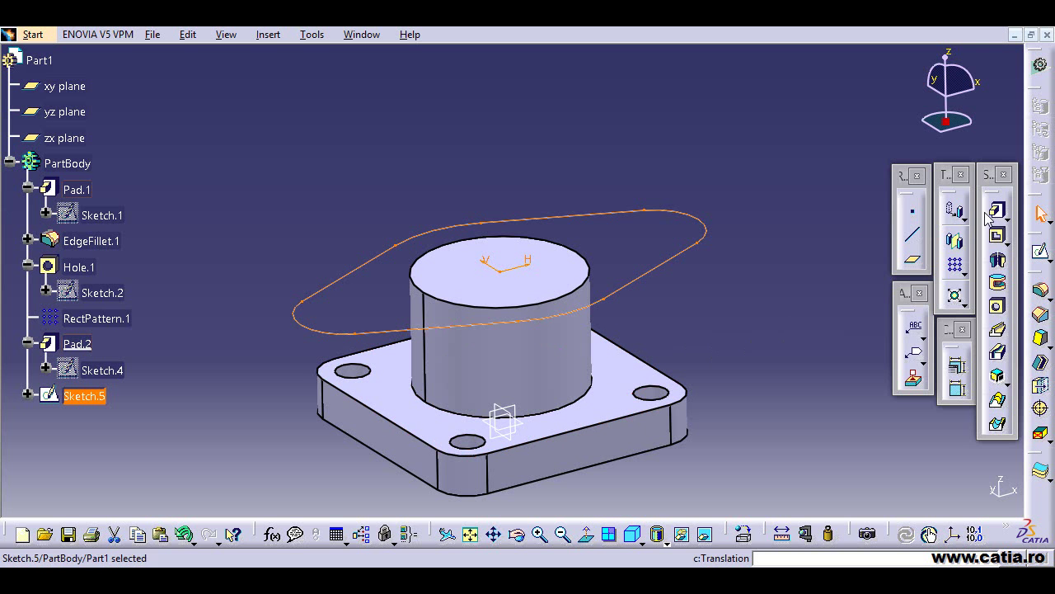
key("Return")
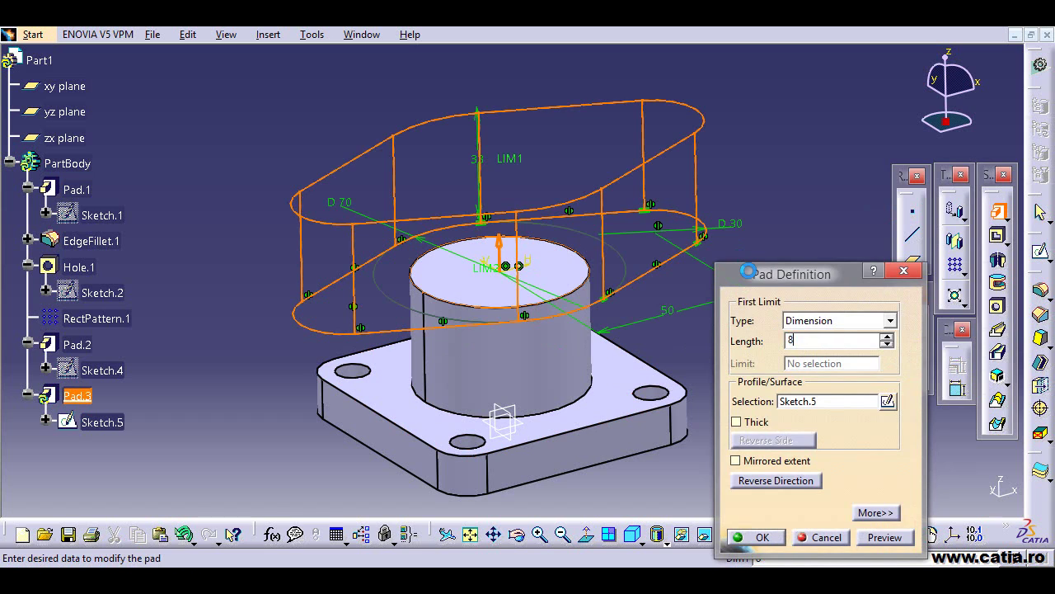
key("Return")
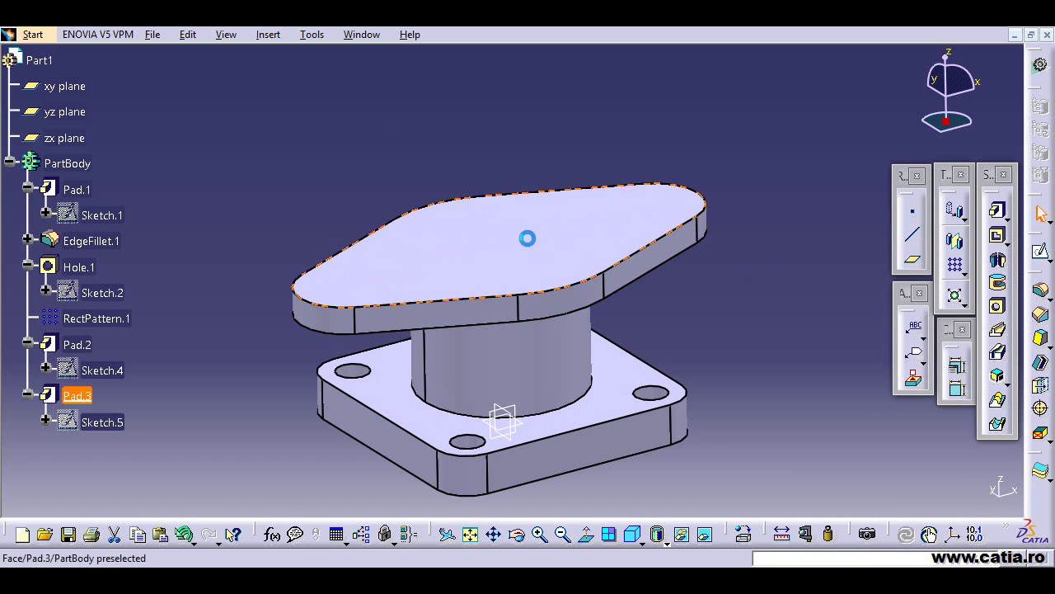
Start a sketch on the upper flange's top face and draw a circle about 9 mm in diameter outside the part.
left_click(528, 238)
left_click(1041, 251)
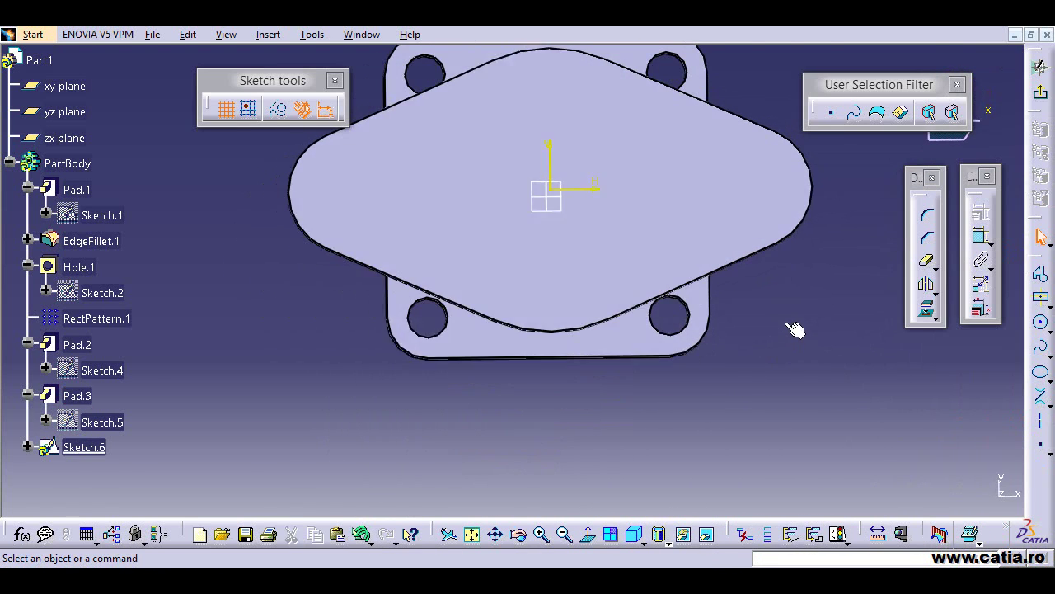
left_click(1042, 323)
left_click(849, 372)
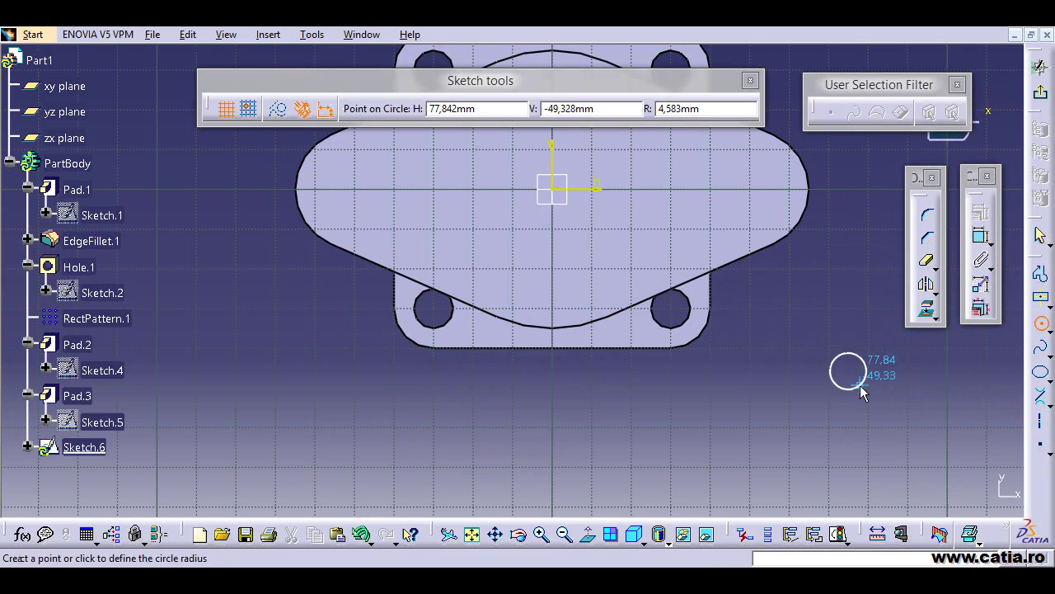
left_click(860, 392)
Constrain the sketched circle to be concentric with the circular edge at the base of the cylinder.
left_click(981, 236)
left_click(857, 386)
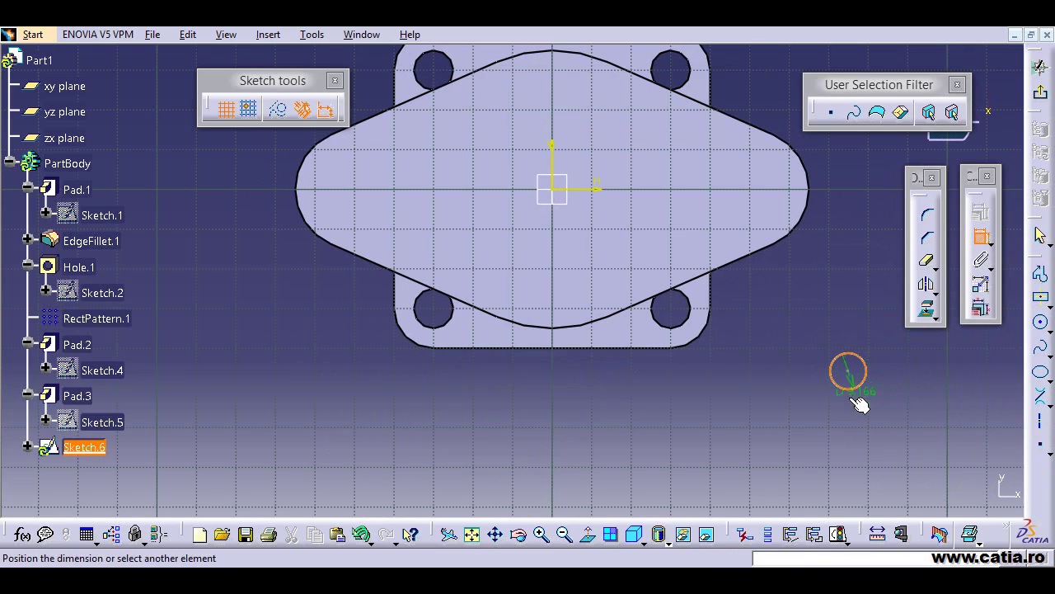
mouse_move(859, 402)
middle_mouse_down()
mouse_move(676, 431)
mouse_move(726, 346)
middle_mouse_up()
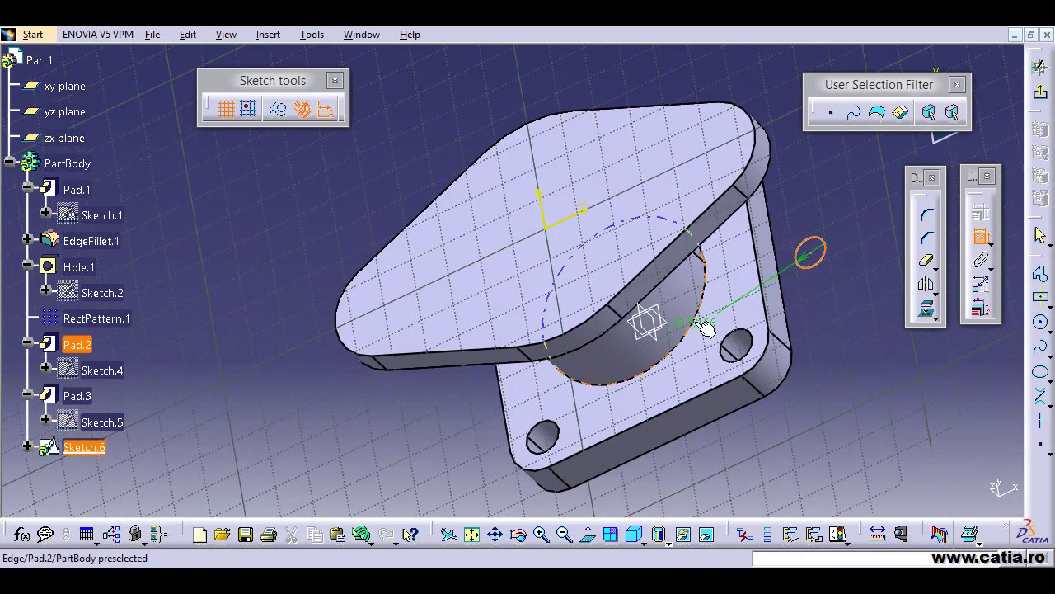
left_click(636, 325)
right_click(837, 310)
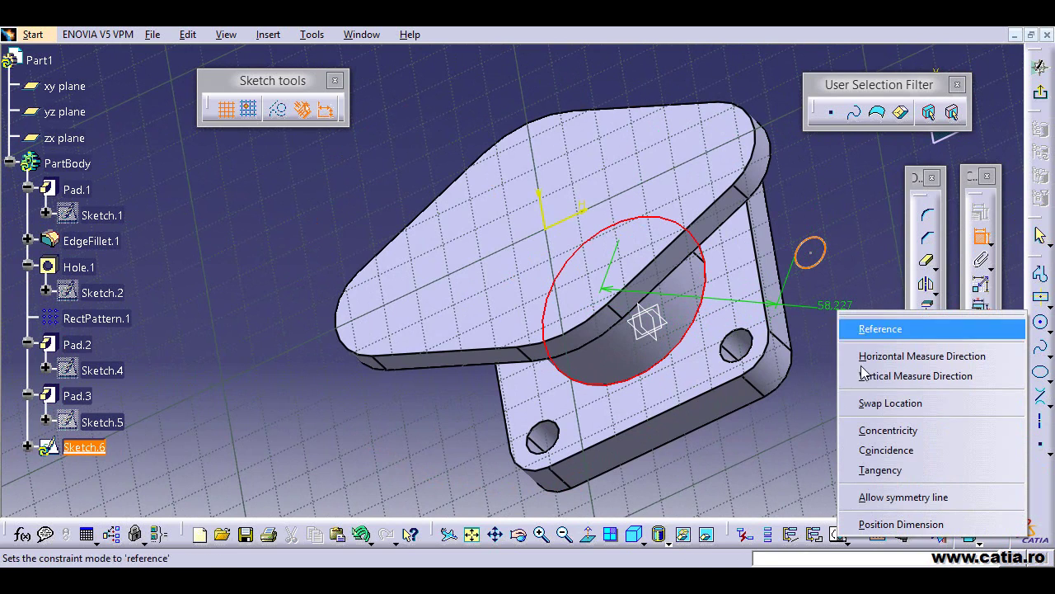
left_click(888, 430)
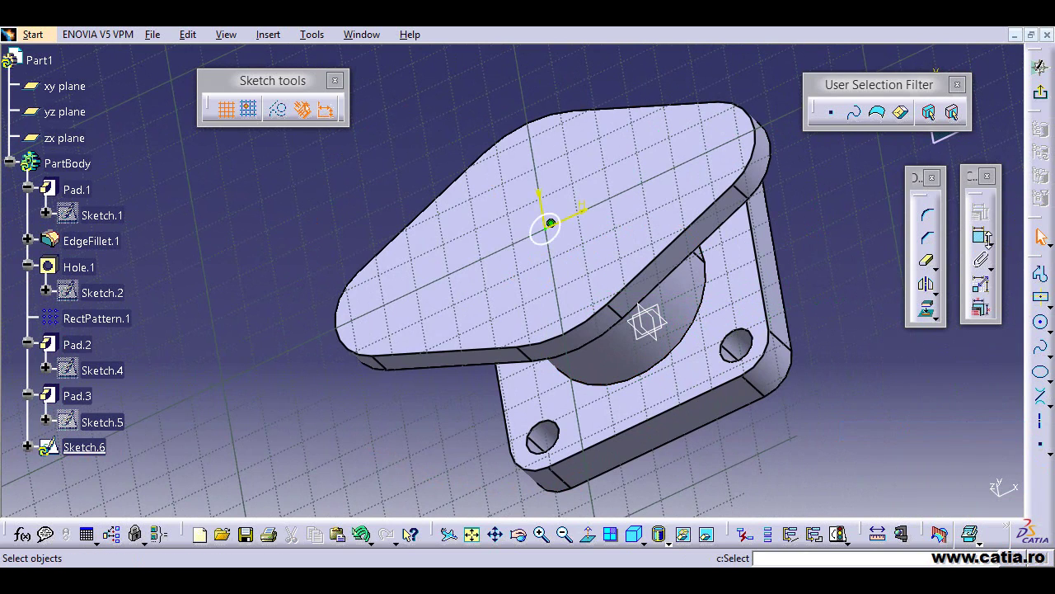
Dimension the circle's diameter and set it to 50 mm.
left_click(548, 231)
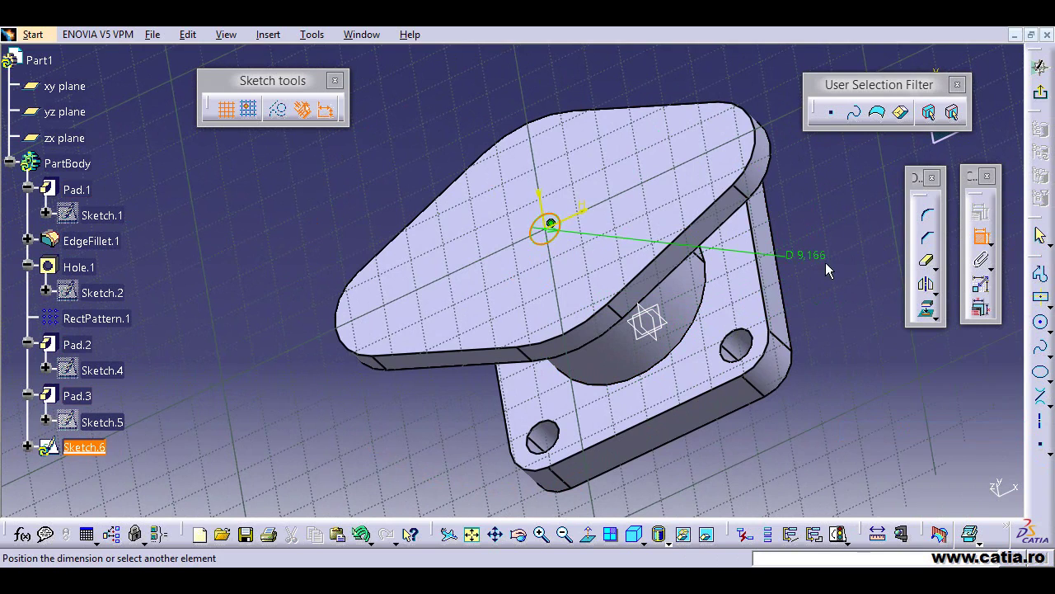
left_click(824, 260)
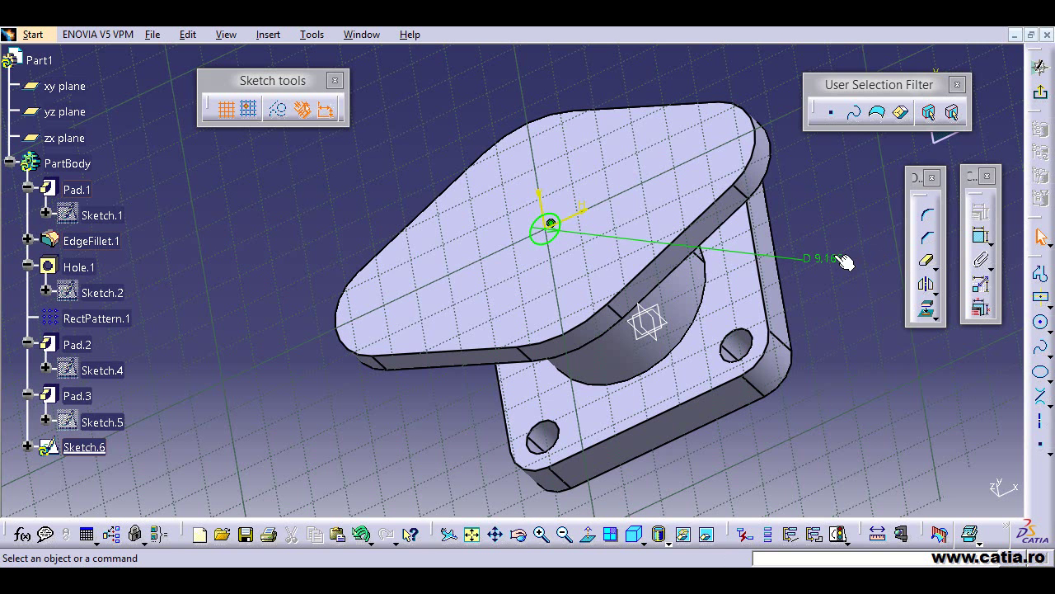
double_click(841, 259)
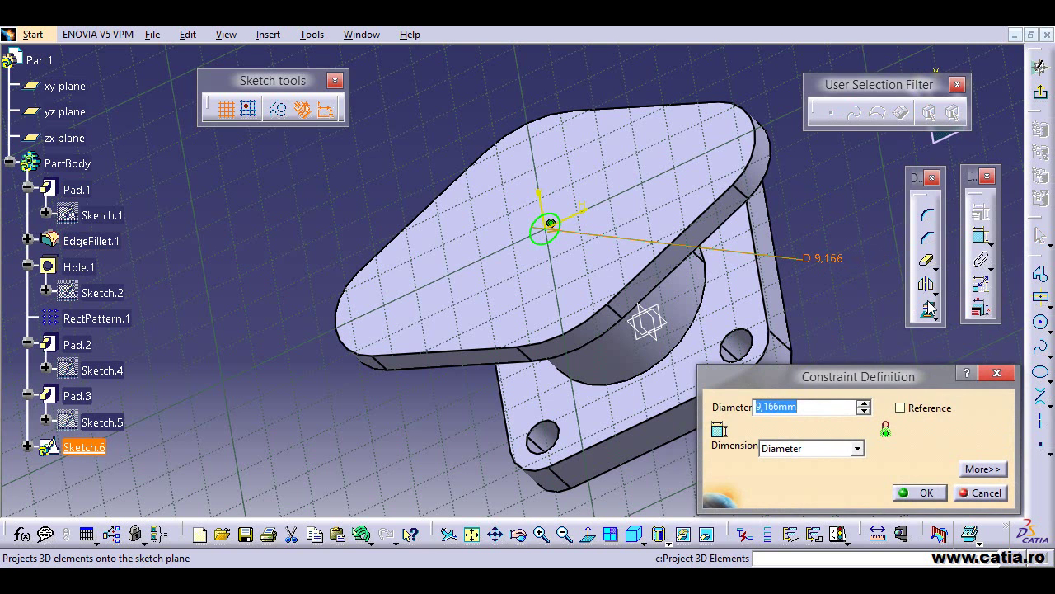
type("50")
key("Return")
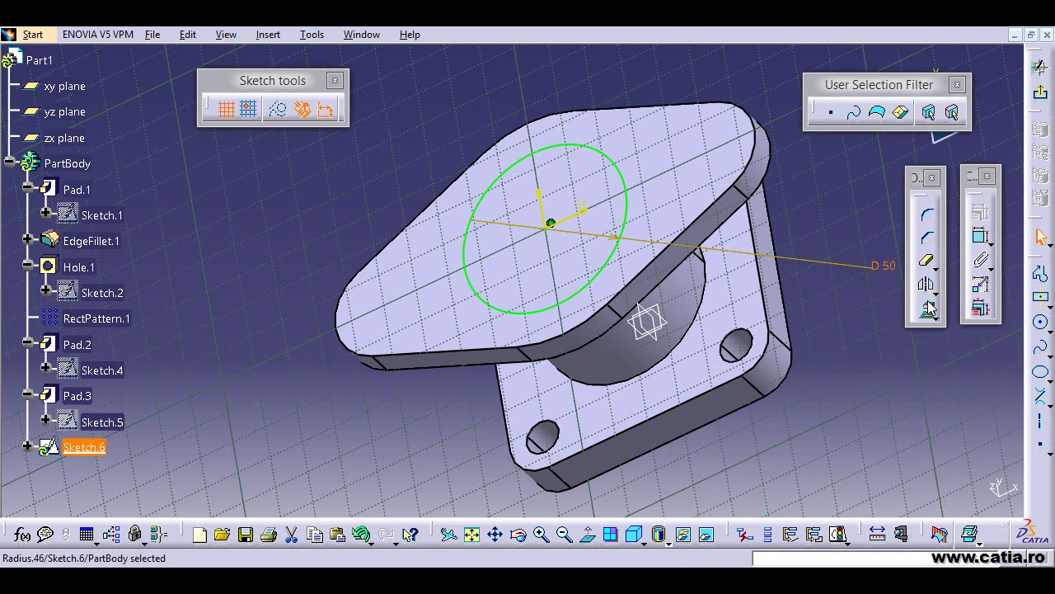
Exit the sketch and pad the 50 mm circle upward with the length 62-8-45, following the reference drawing.
left_click(1041, 92)
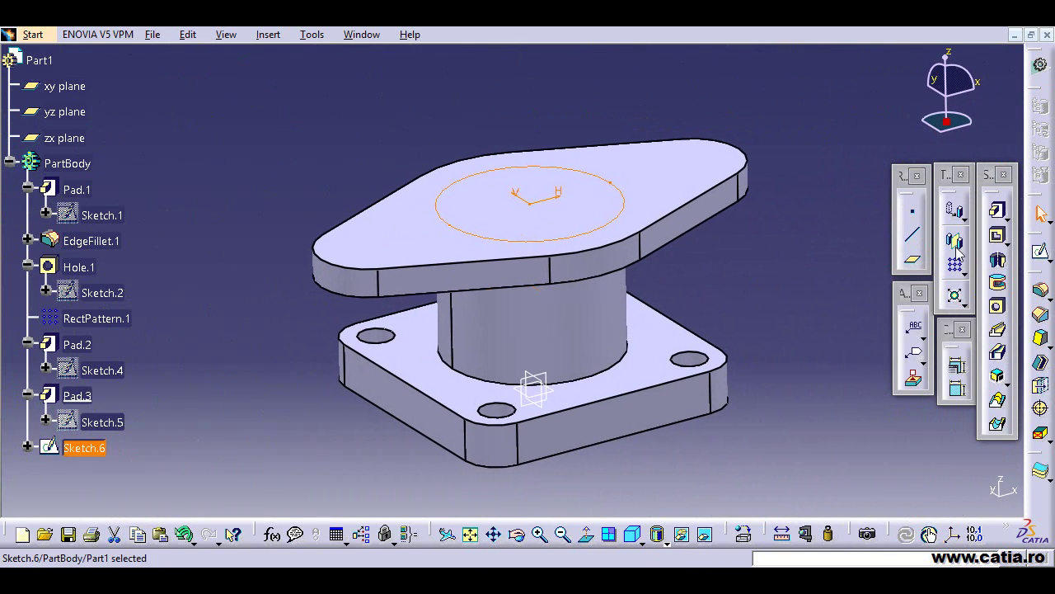
left_click(998, 211)
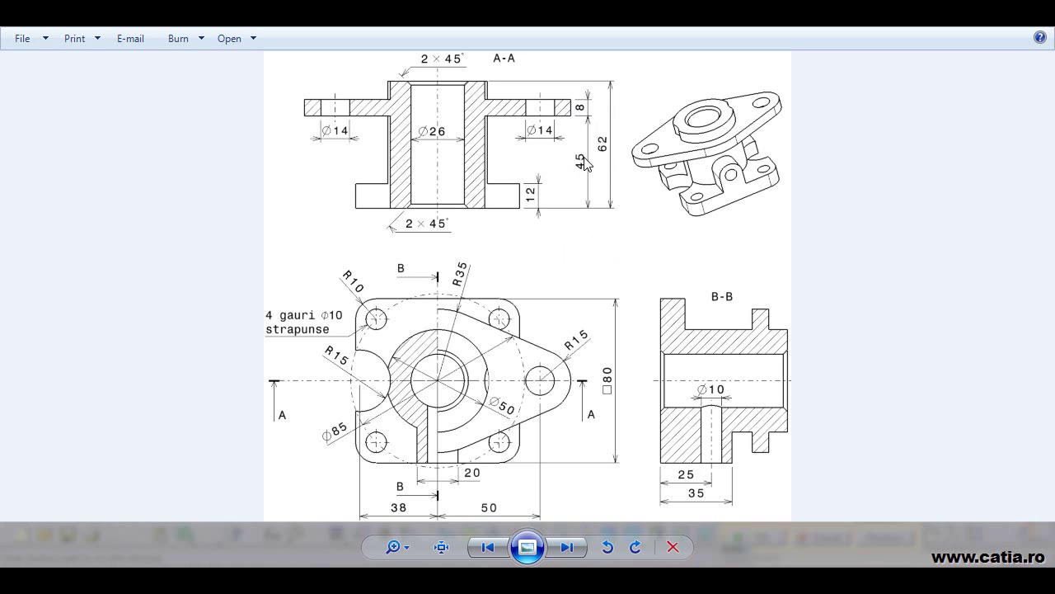
key("alt+Tab")
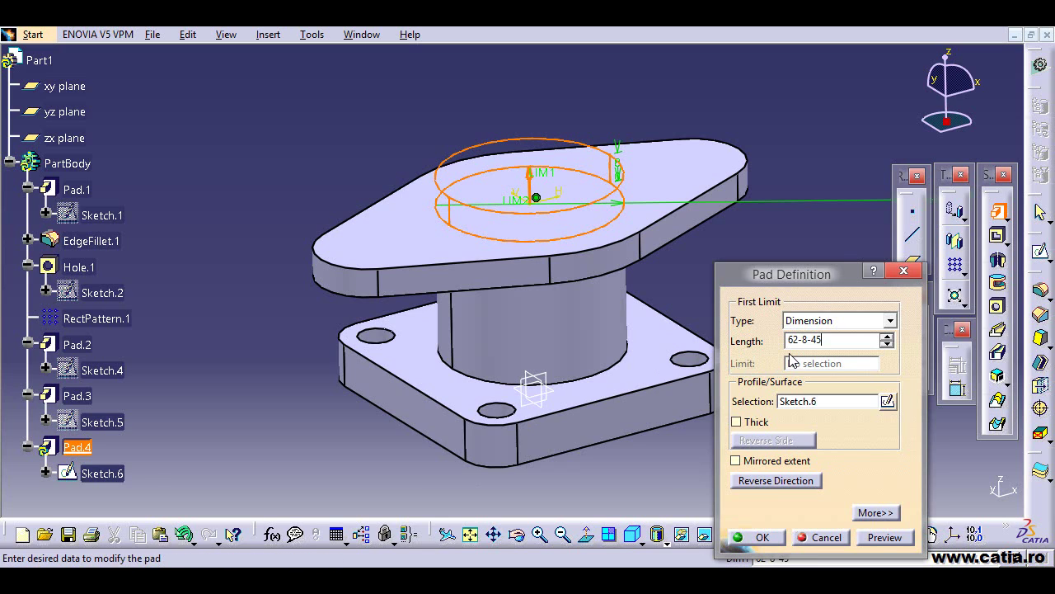
left_click(758, 536)
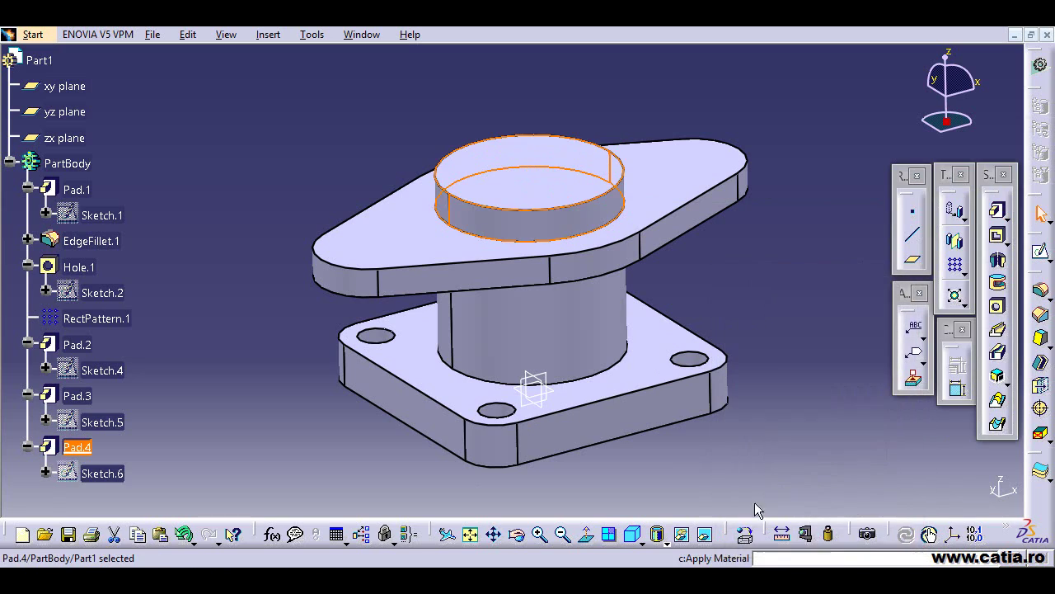
Start a hole on the top face of the boss and open its positioning sketch.
middle_click_drag(750, 322, 624, 323)
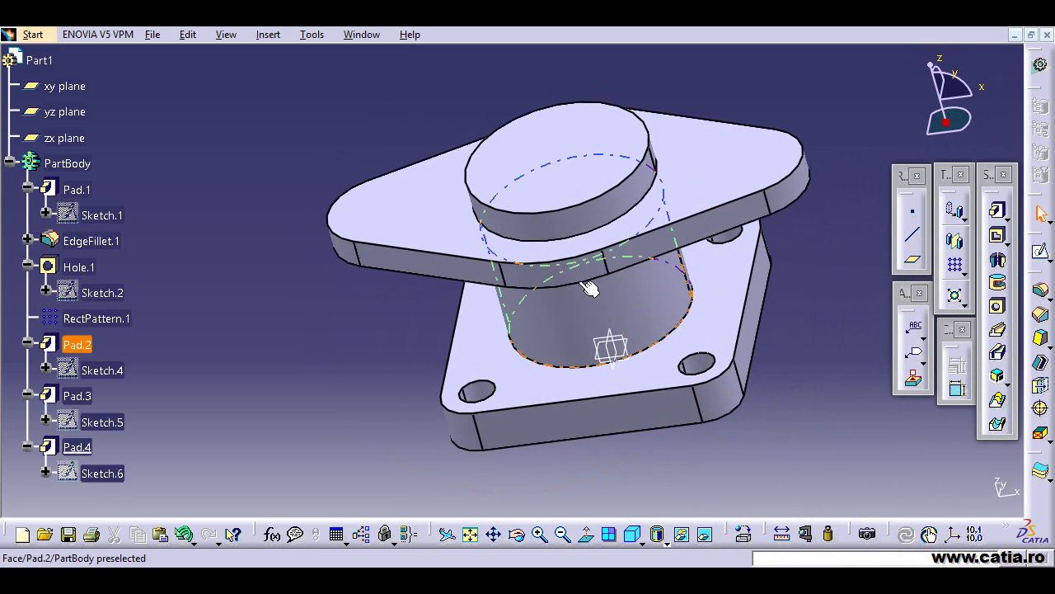
left_click(542, 182)
left_click(577, 566)
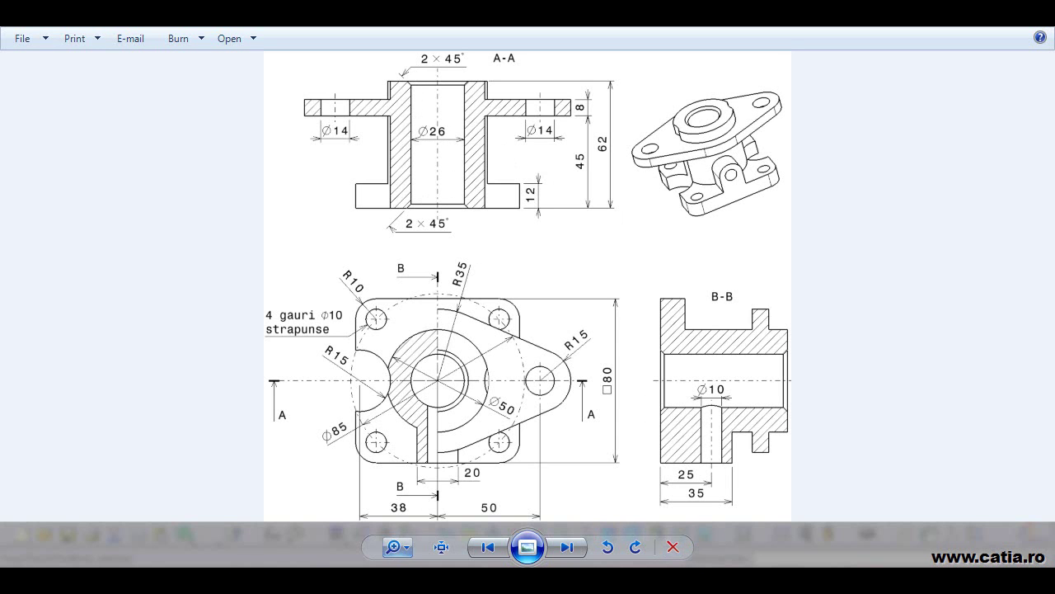
left_click(577, 565)
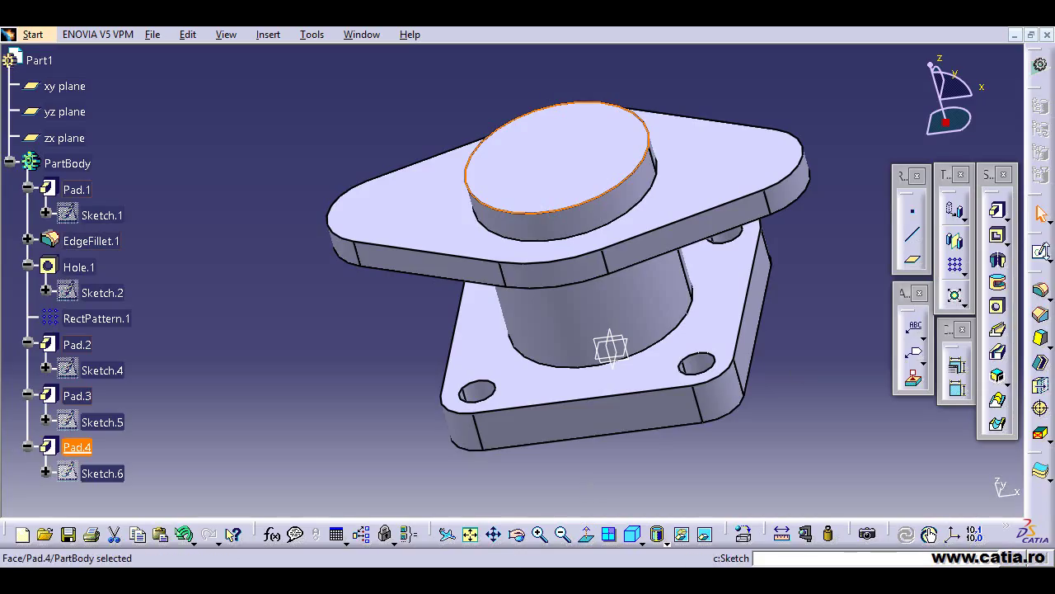
left_click(998, 305)
left_click(911, 331)
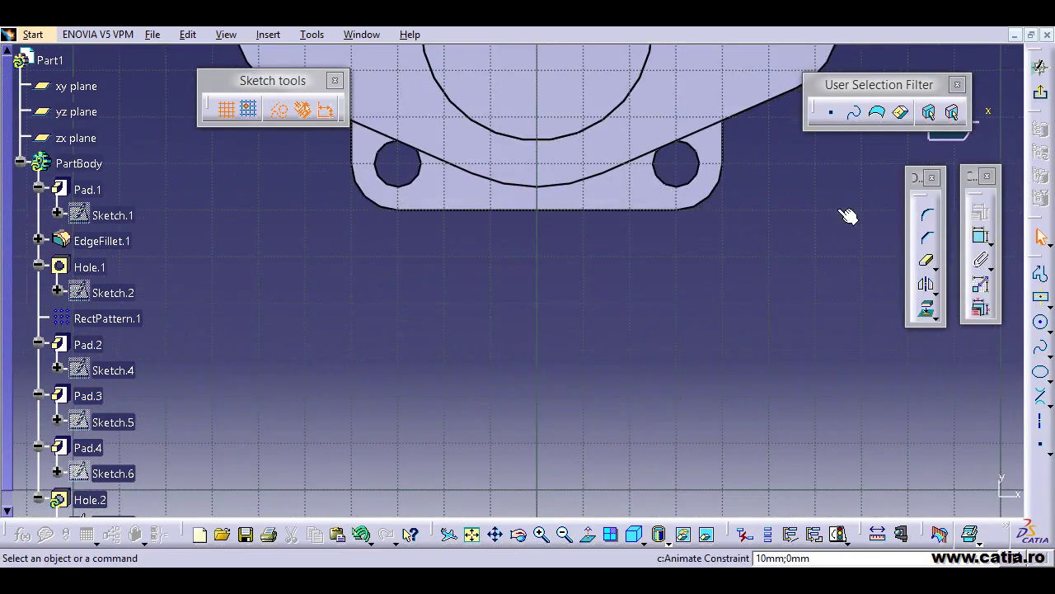
Make the hole's centre point concentric with the boss's circular edge and exit the positioning sketch.
left_click(980, 236)
left_click(531, 209)
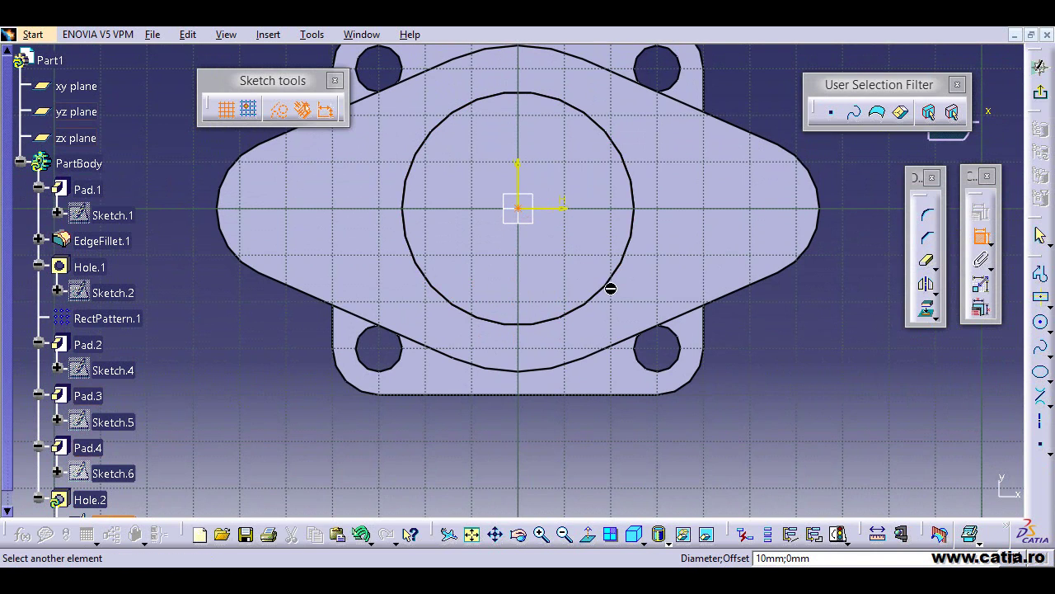
left_click(609, 287)
right_click(773, 345)
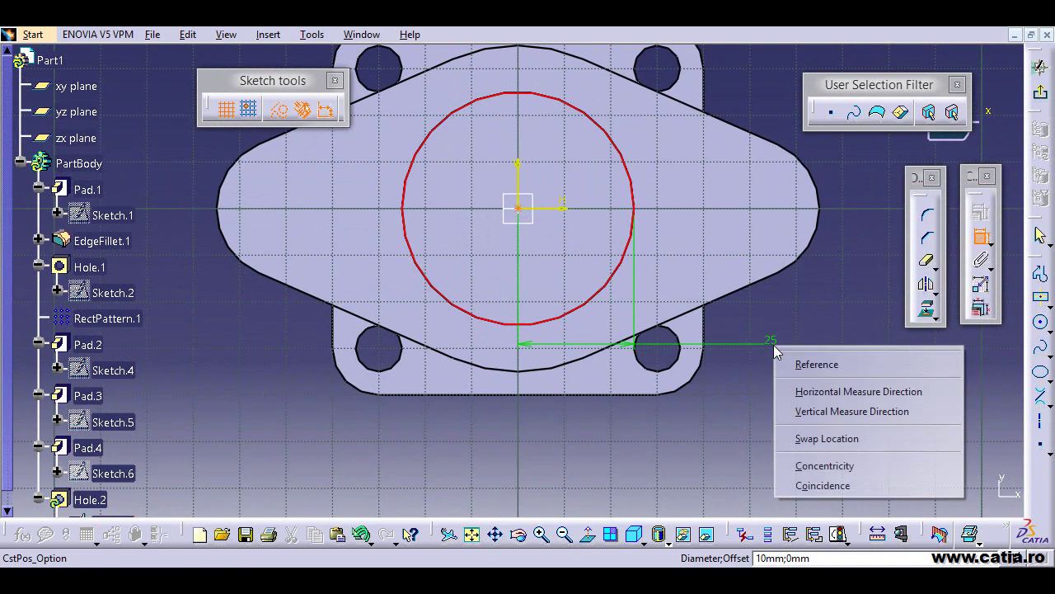
left_click(824, 466)
left_click(1041, 66)
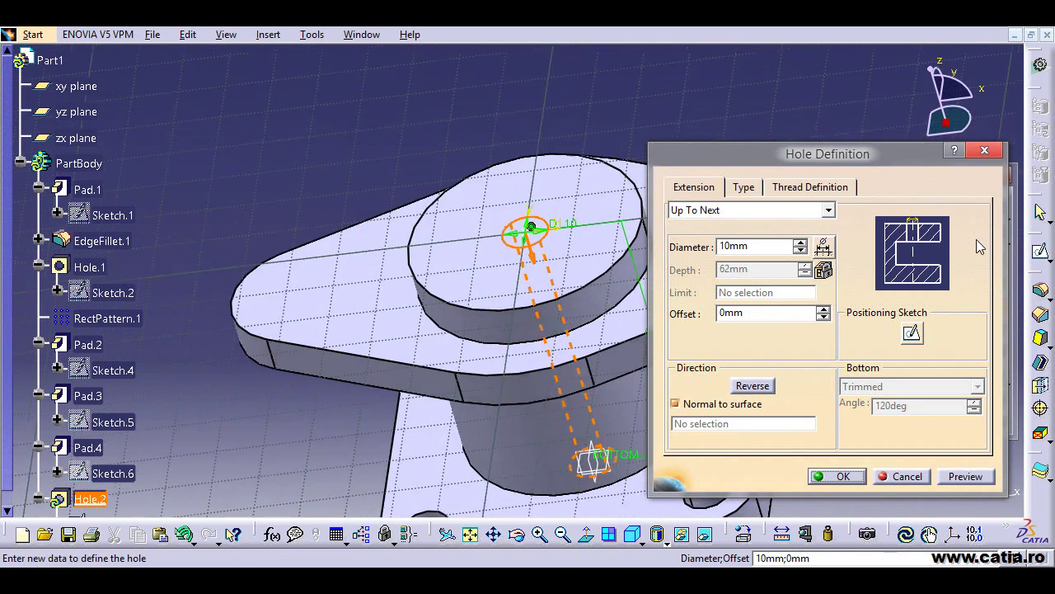
Keep the hole's extension at Up To Next, set its diameter to 26 mm and create it.
left_click(720, 209)
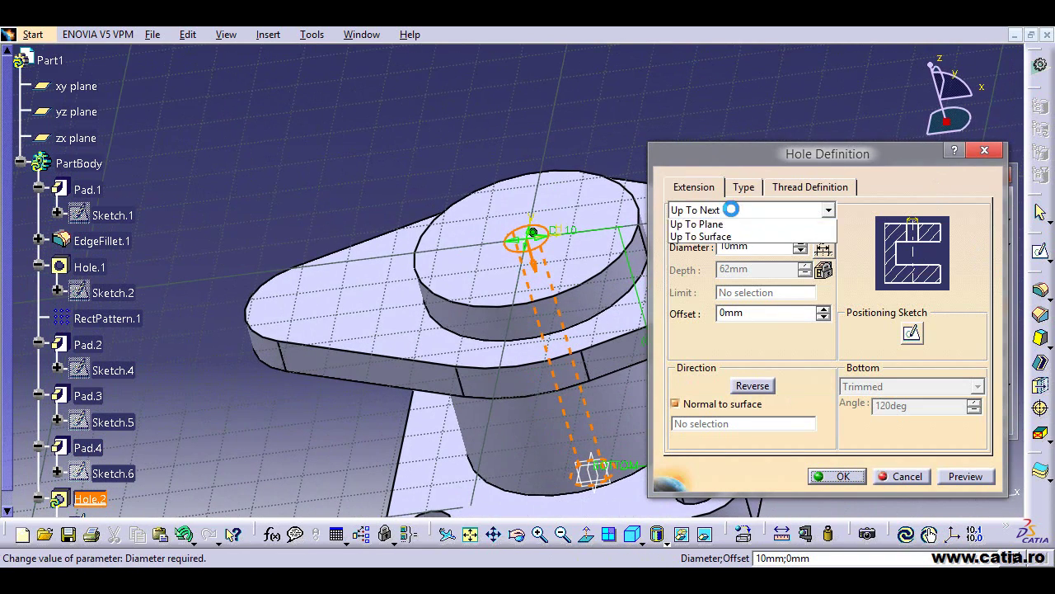
left_click(726, 211)
left_click_drag(759, 247, 678, 254)
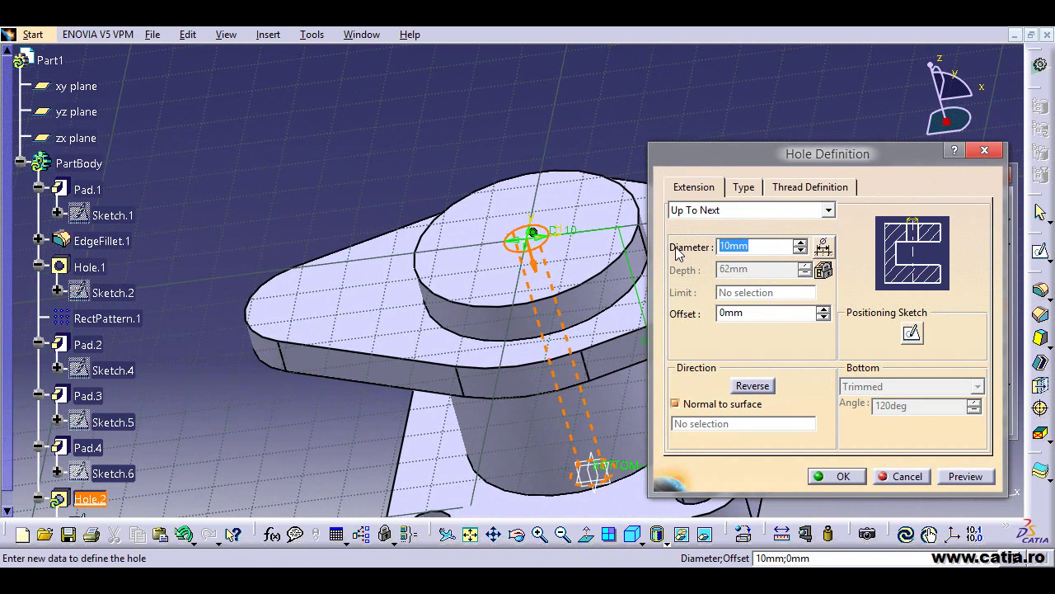
type("26")
key("Return")
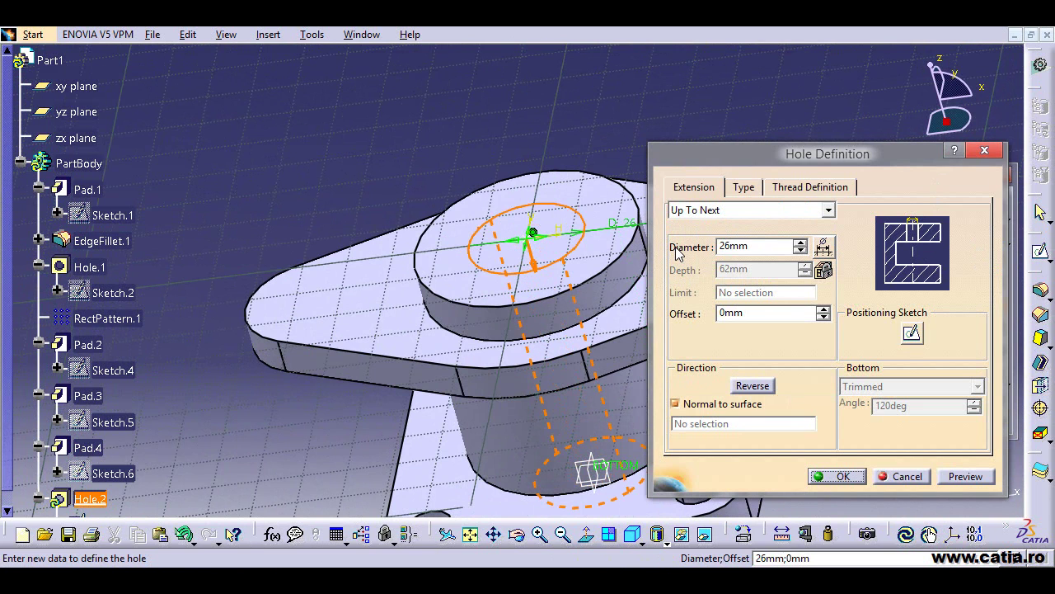
left_click(862, 483)
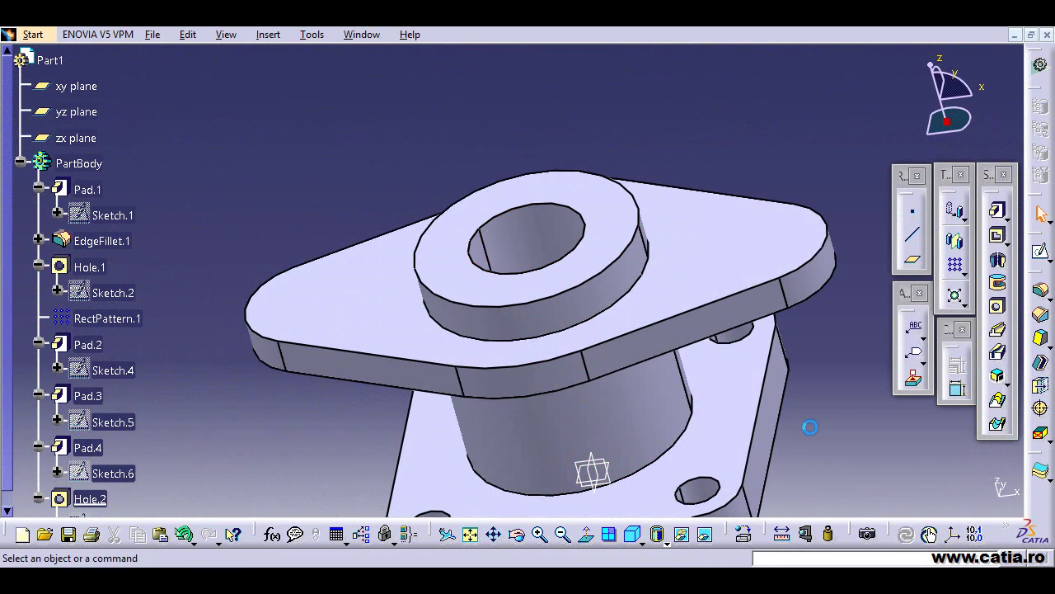
Chamfer the upper and lower edges of the central hole with a 2 mm length at 45 degrees.
mouse_move(610, 247)
middle_mouse_down()
mouse_move(602, 220)
mouse_move(613, 252)
mouse_move(565, 420)
middle_mouse_up()
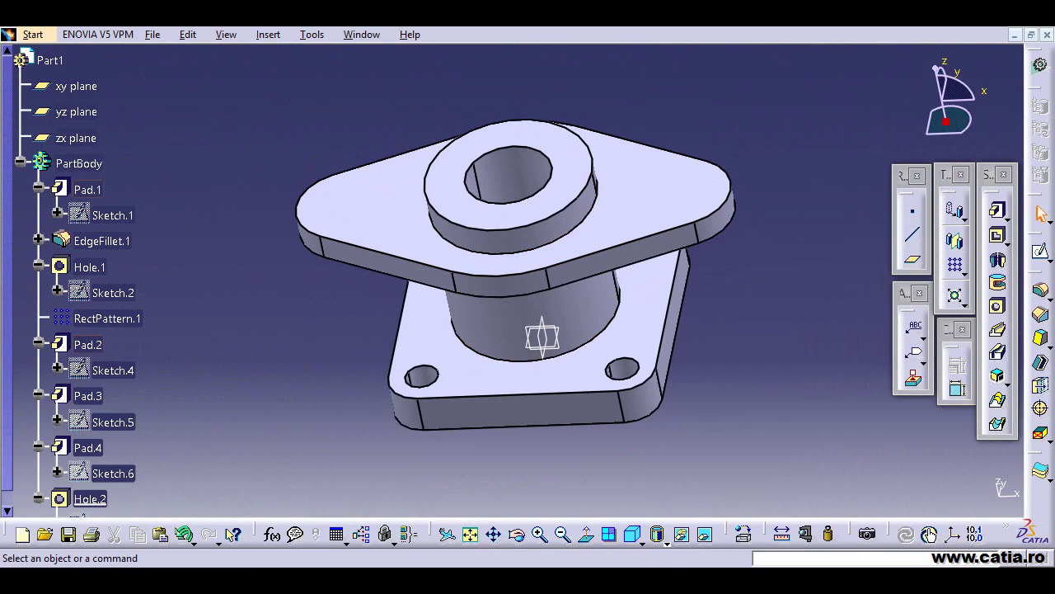
key("alt+Tab")
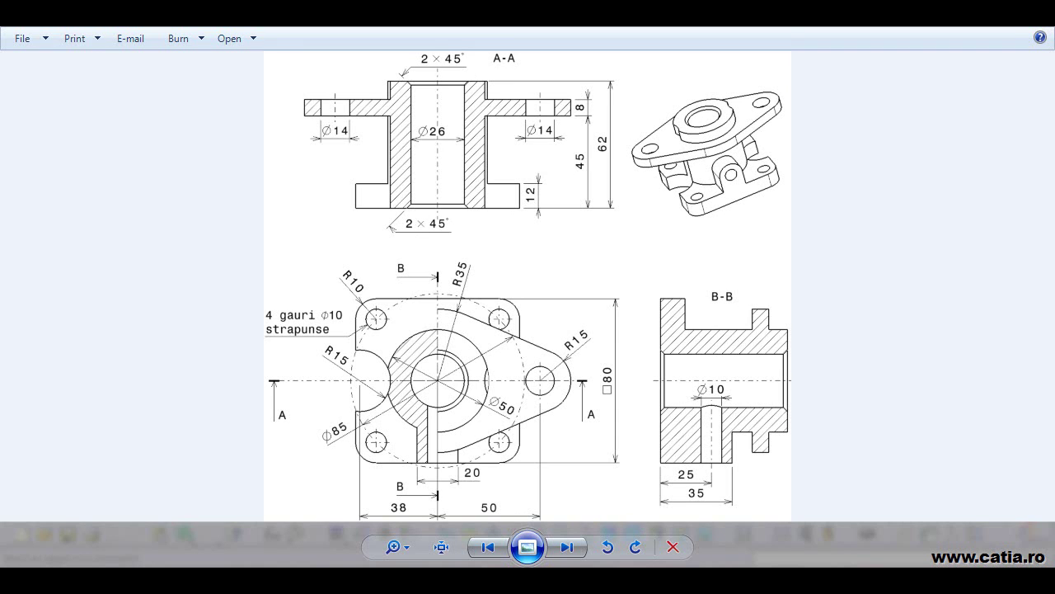
key("alt+Tab")
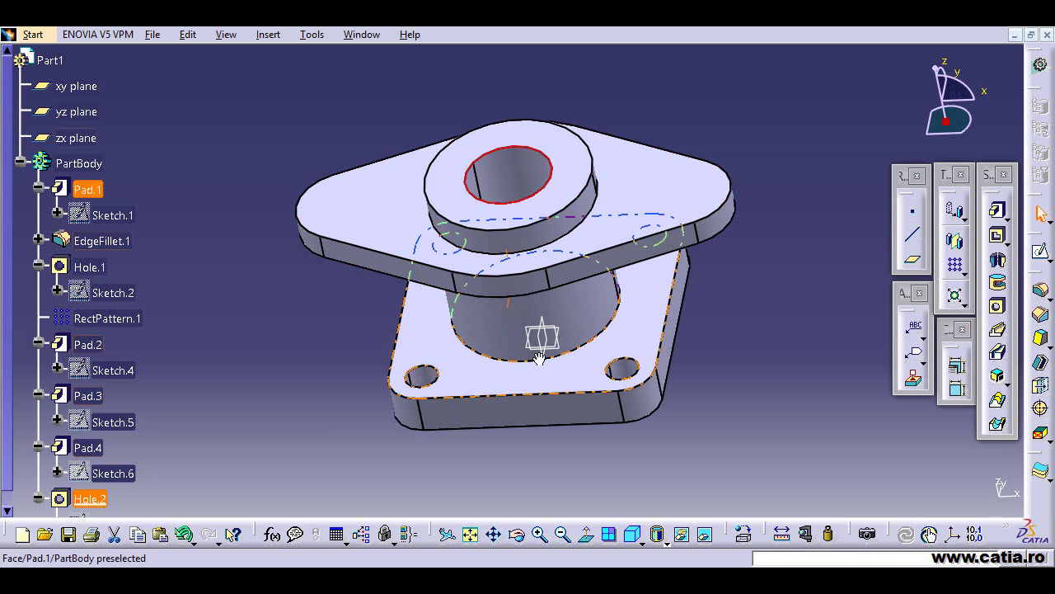
middle_click_drag(538, 357, 600, 367)
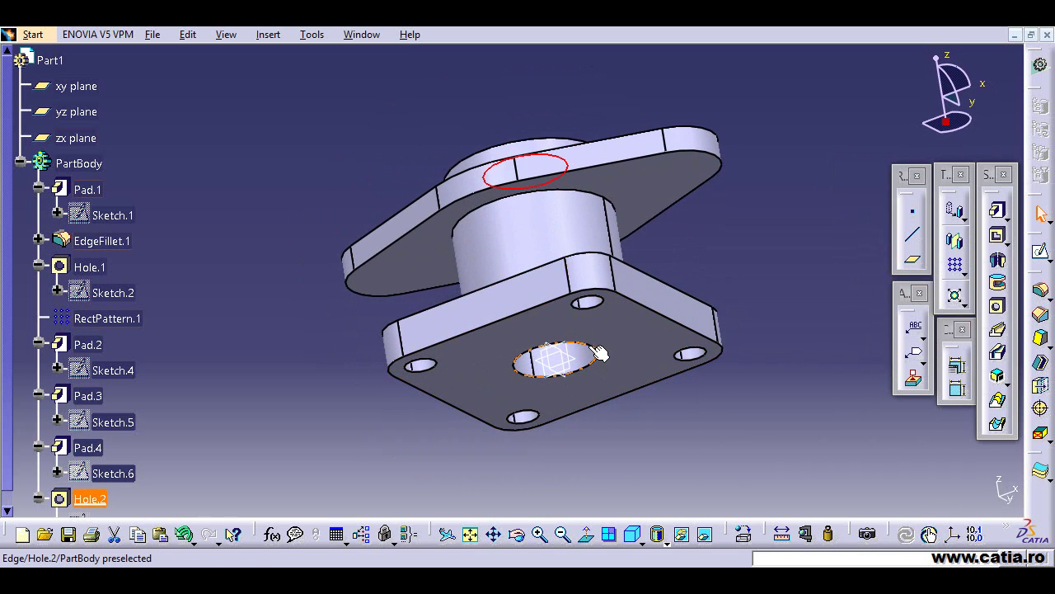
left_click(1040, 318)
type("2")
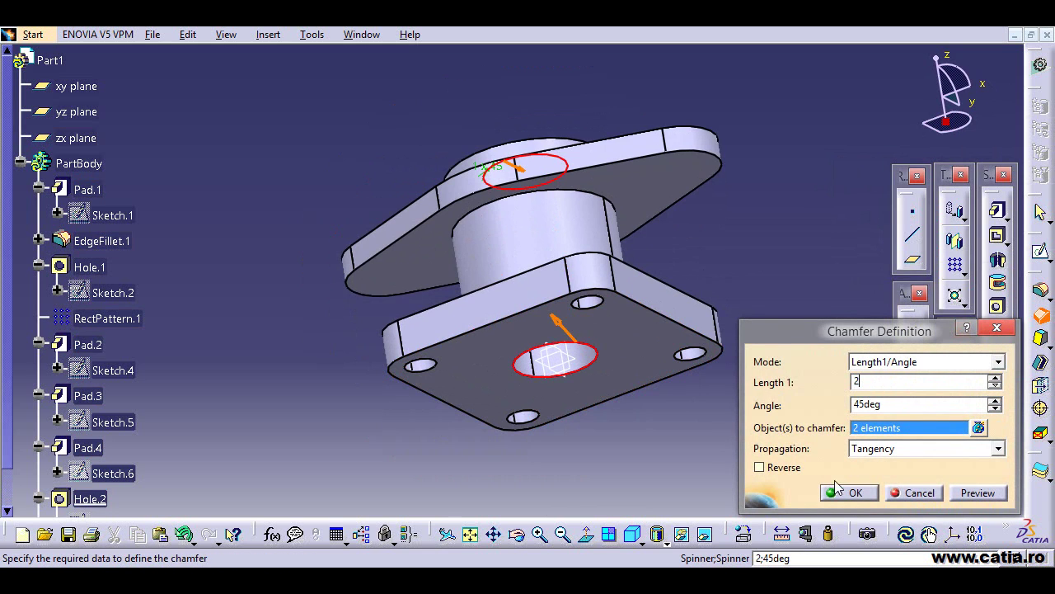
left_click(845, 498)
Start a sketch on the boss's top face and draw a small circle over the flange's right-hand lobe.
middle_click_drag(740, 280, 754, 344)
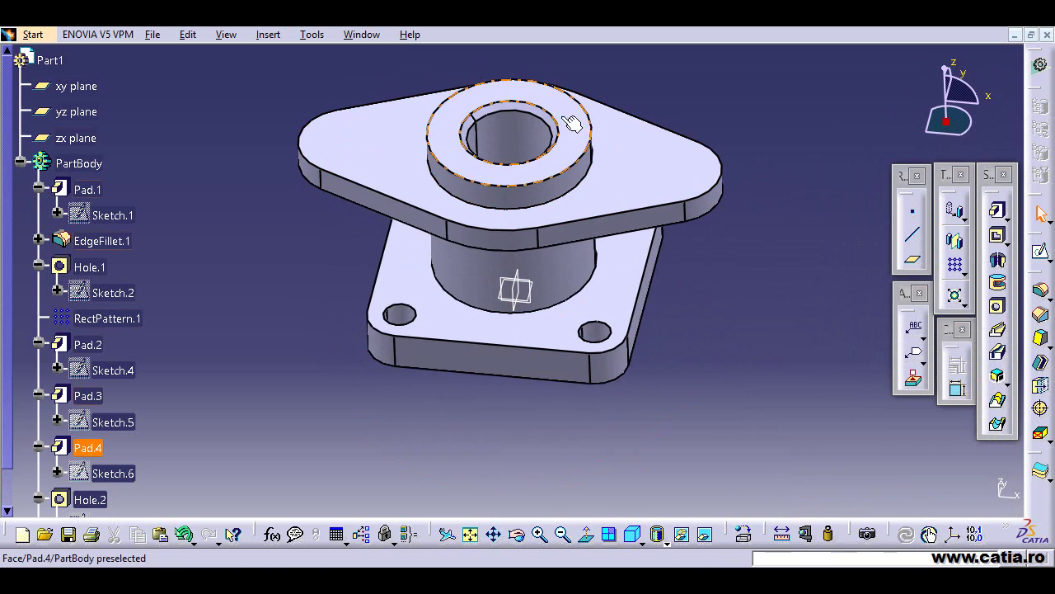
left_click(583, 142)
left_click(1041, 251)
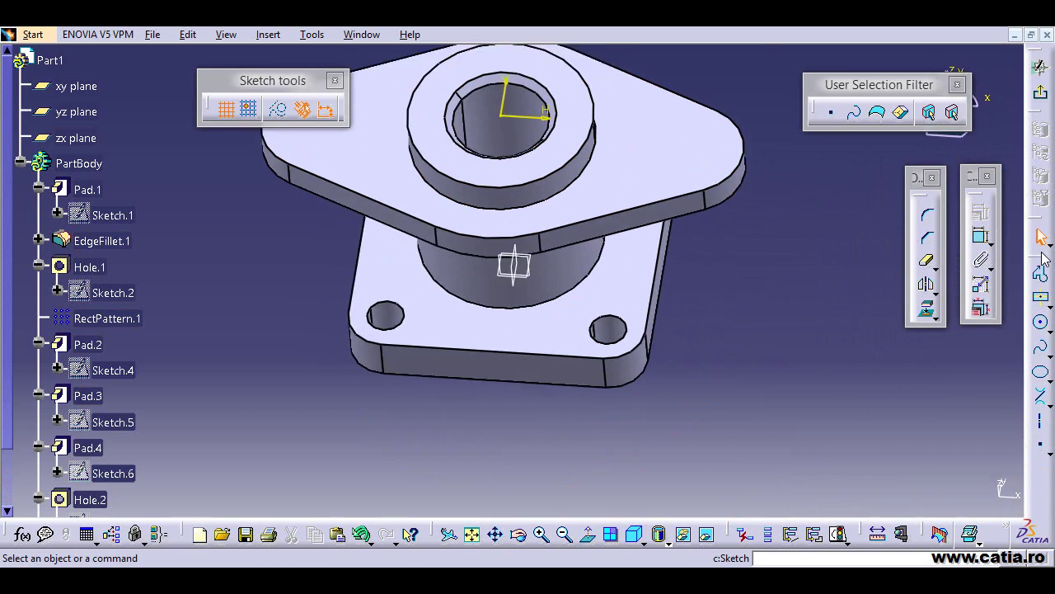
left_click(1041, 321)
left_click(705, 227)
left_click(720, 243)
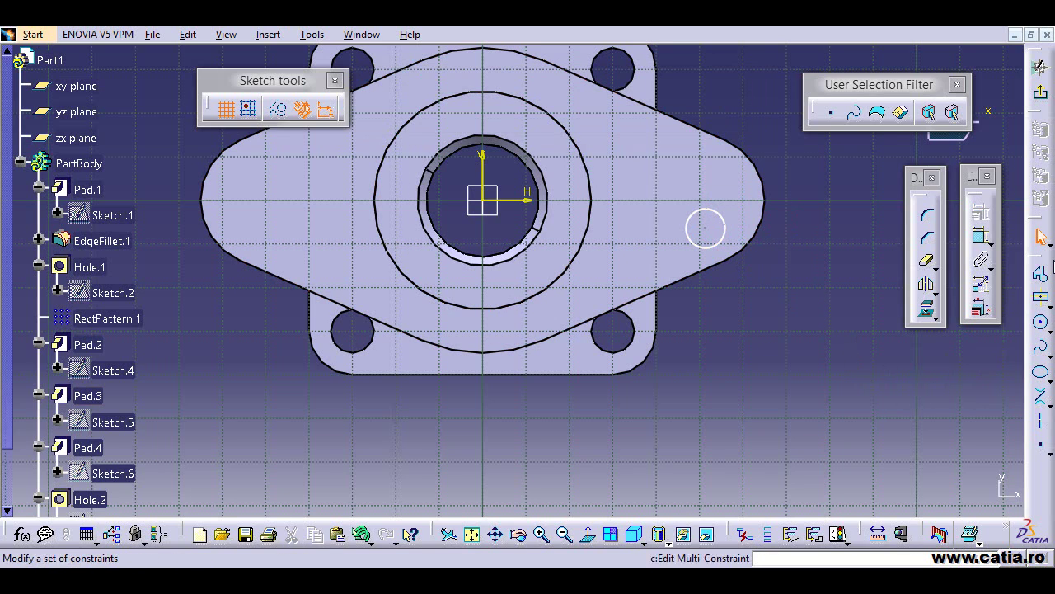
Make the small circle's centre coincident with the horizontal axis and move the circle to about 34.5 mm from the vertical axis.
left_click(981, 237)
left_click(706, 229)
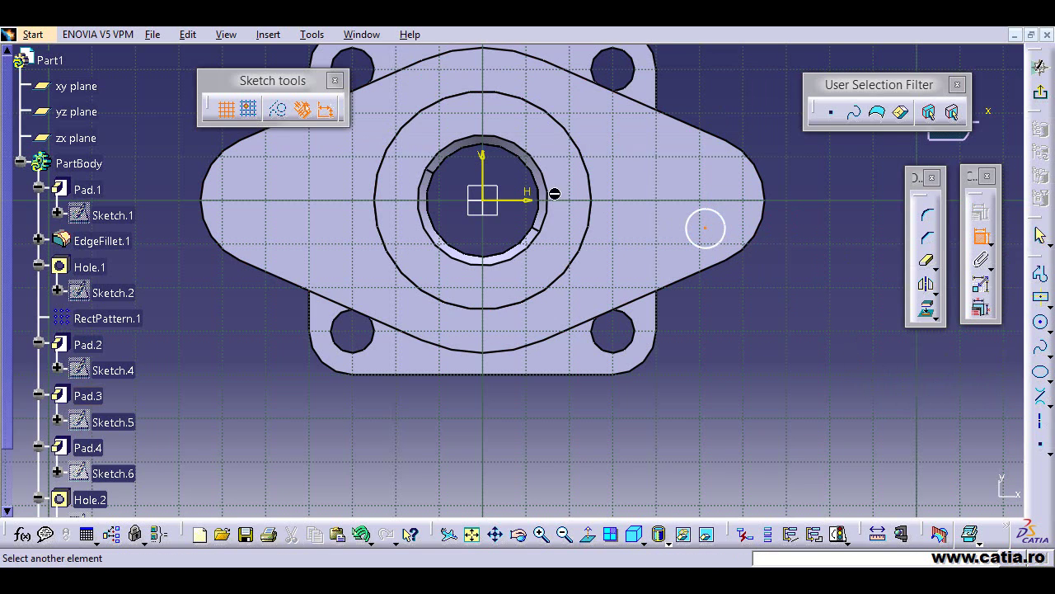
left_click(523, 201)
right_click(768, 282)
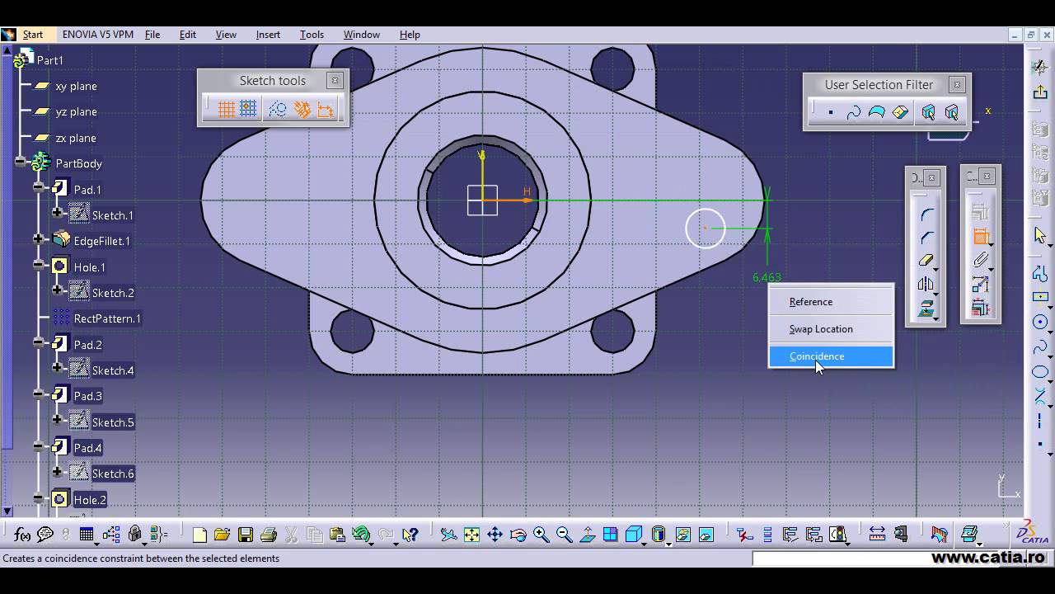
left_click(813, 356)
left_click_drag(706, 201, 635, 198)
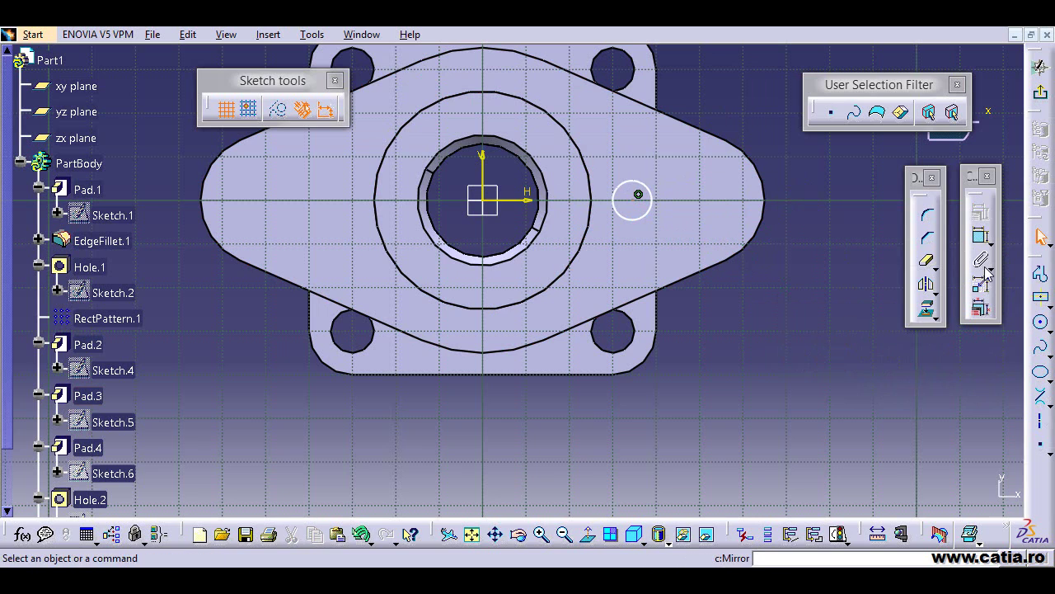
Add a diameter dimension to the small circle and place it outside the flange's right-hand lobe.
left_click(981, 236)
left_click(646, 214)
left_click(749, 290)
left_click(565, 565)
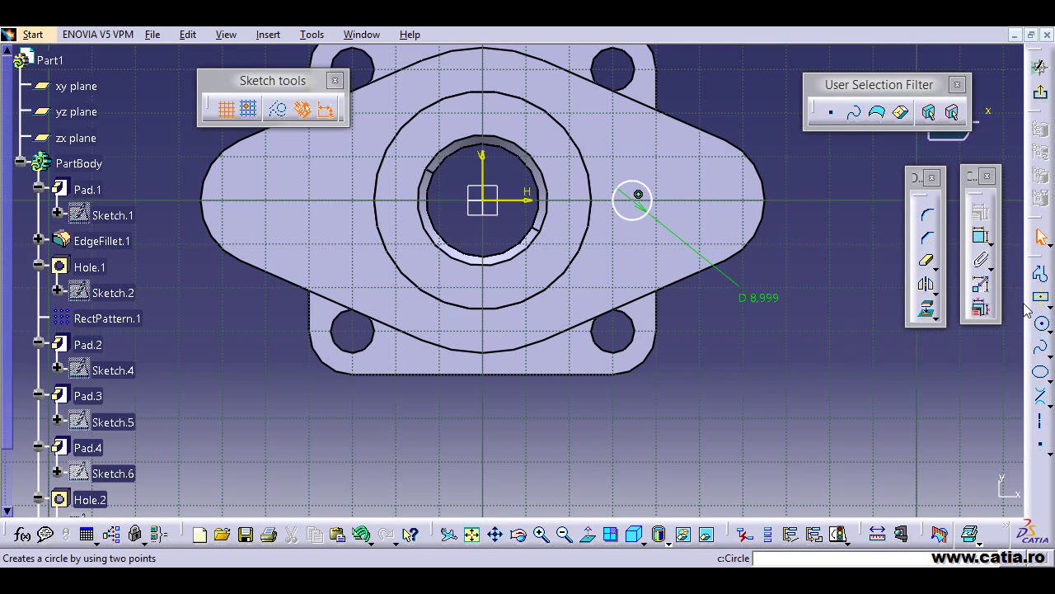
left_click(980, 236)
left_click(650, 198)
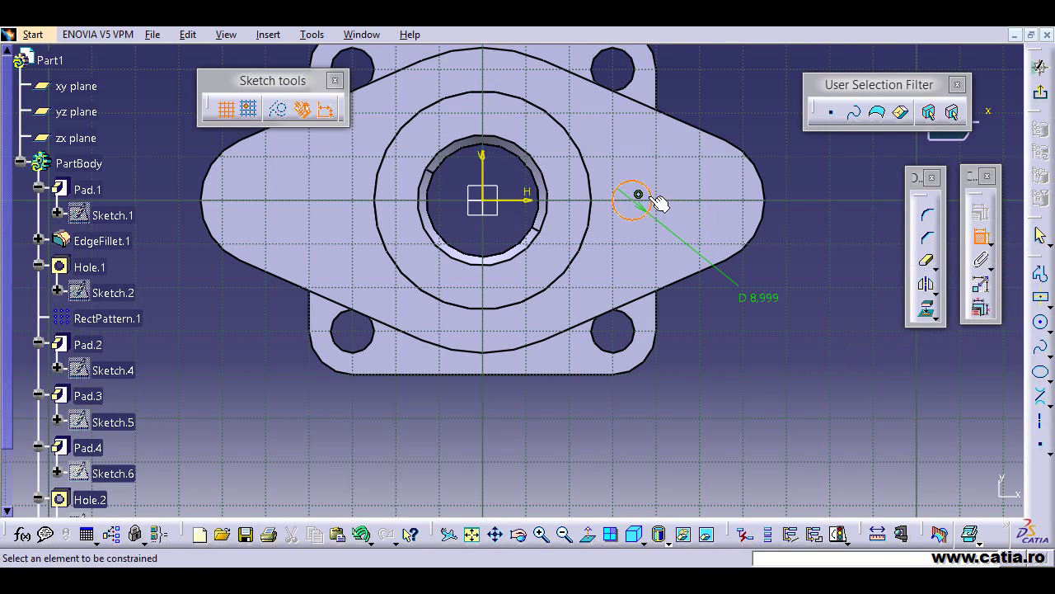
left_click(739, 113)
double_click(744, 121)
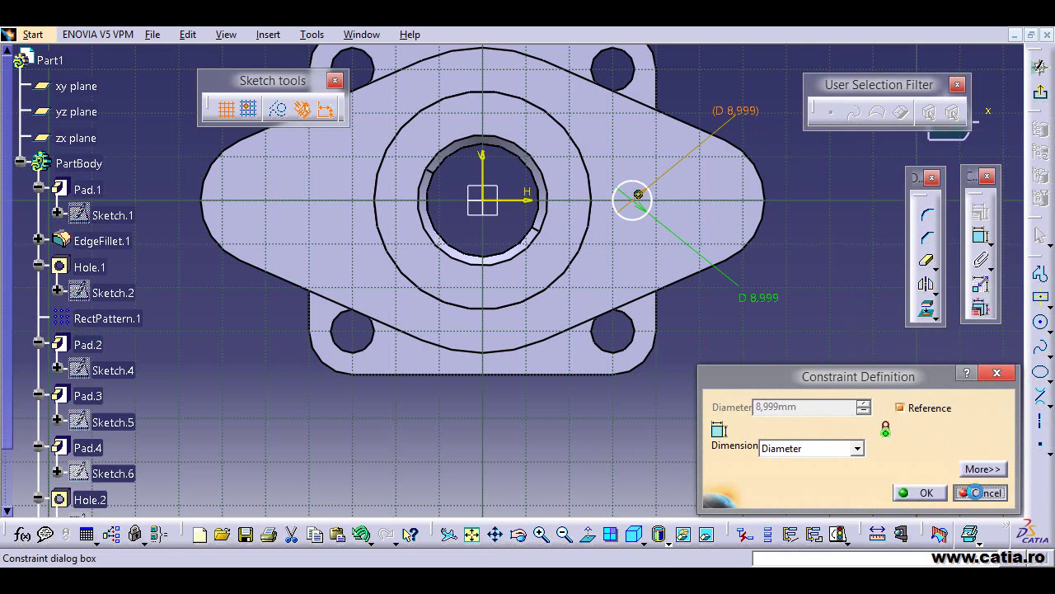
left_click(976, 492)
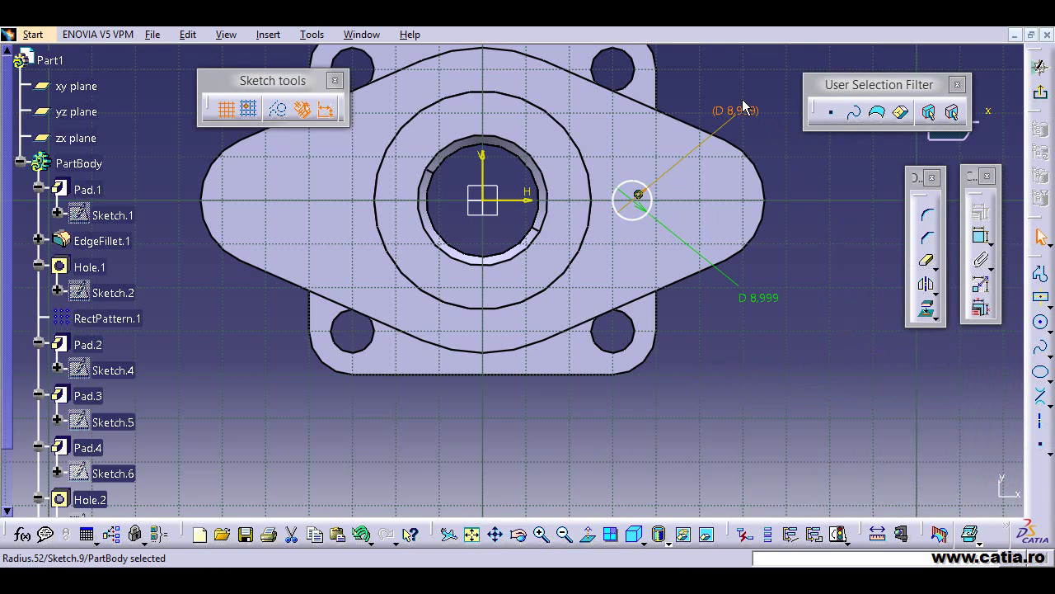
right_click(742, 111)
left_click(779, 334)
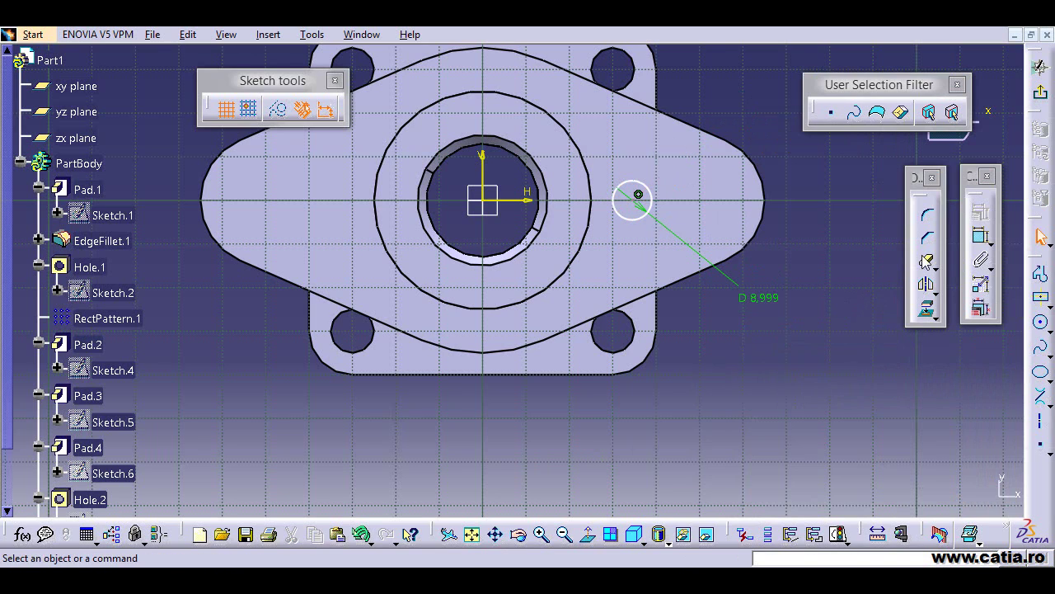
Dimension the circle's centre from the vertical axis and set the distance to 38 mm.
left_click(982, 240)
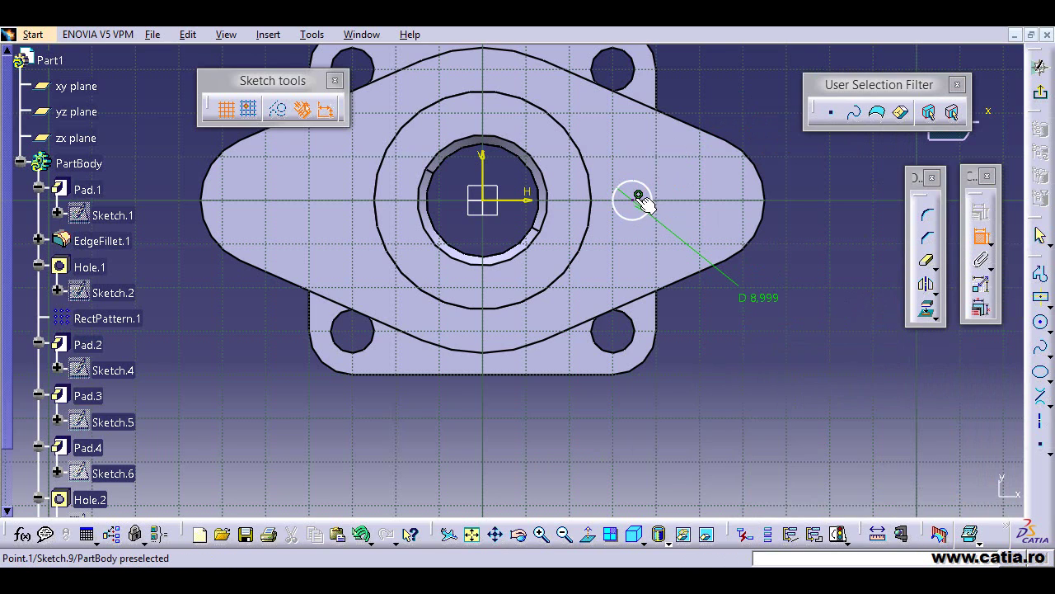
left_click(540, 185)
left_click(632, 183)
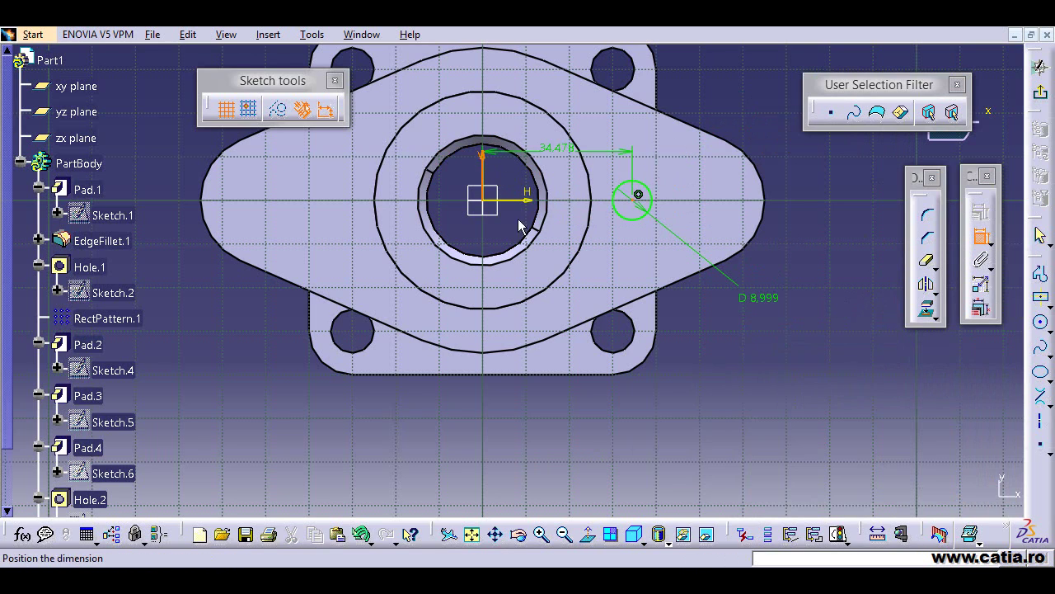
double_click(601, 412)
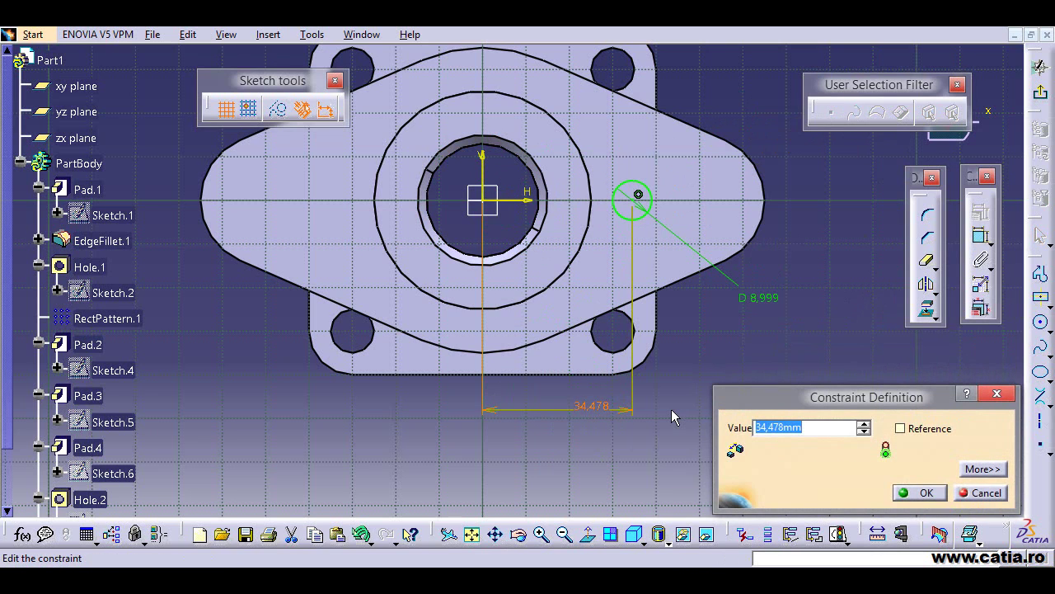
type("38")
key("Return")
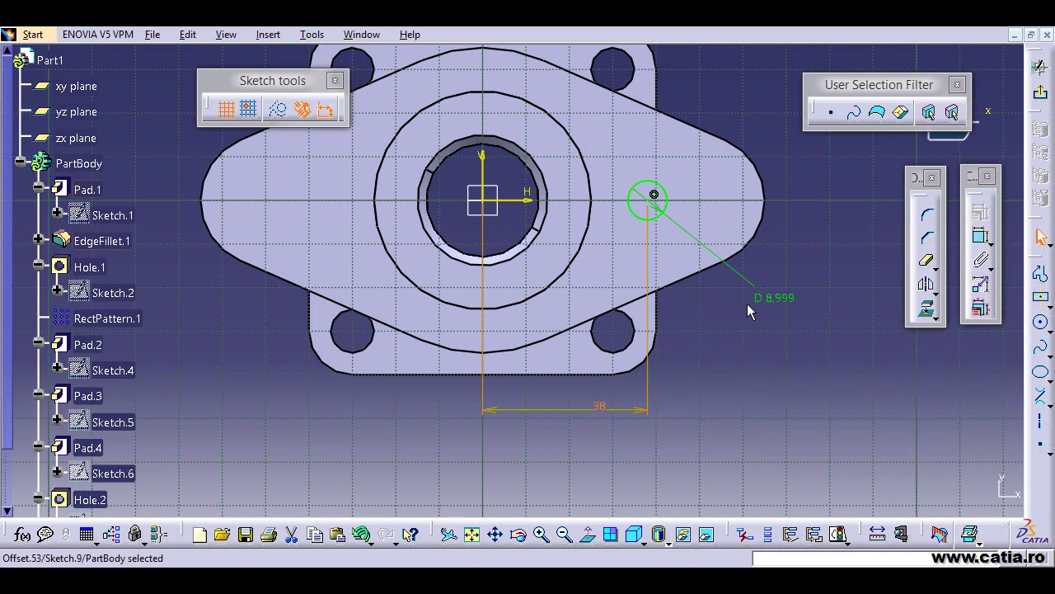
Set the circle's diameter to 30 mm.
double_click(768, 295)
type("30")
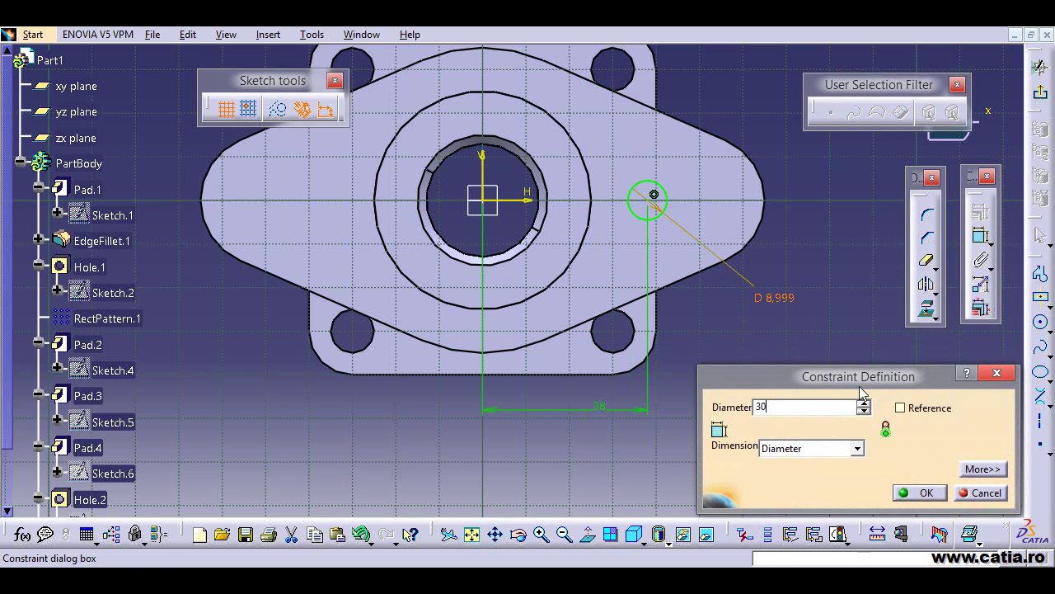
key("Return")
Mirror the 30 mm circle about the vertical axis and exit the sketch.
left_click(856, 385)
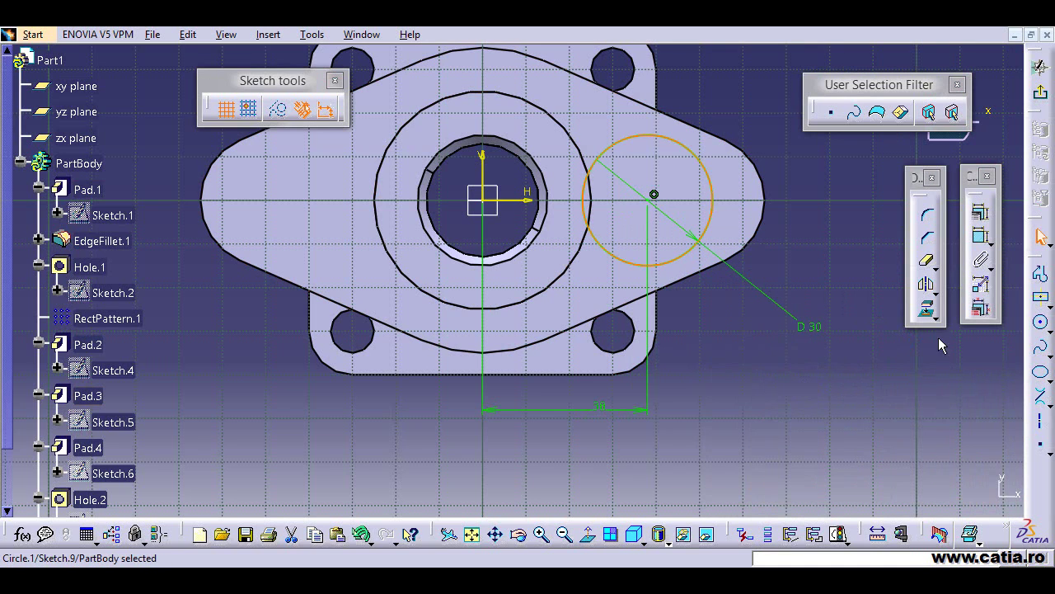
left_click(927, 285)
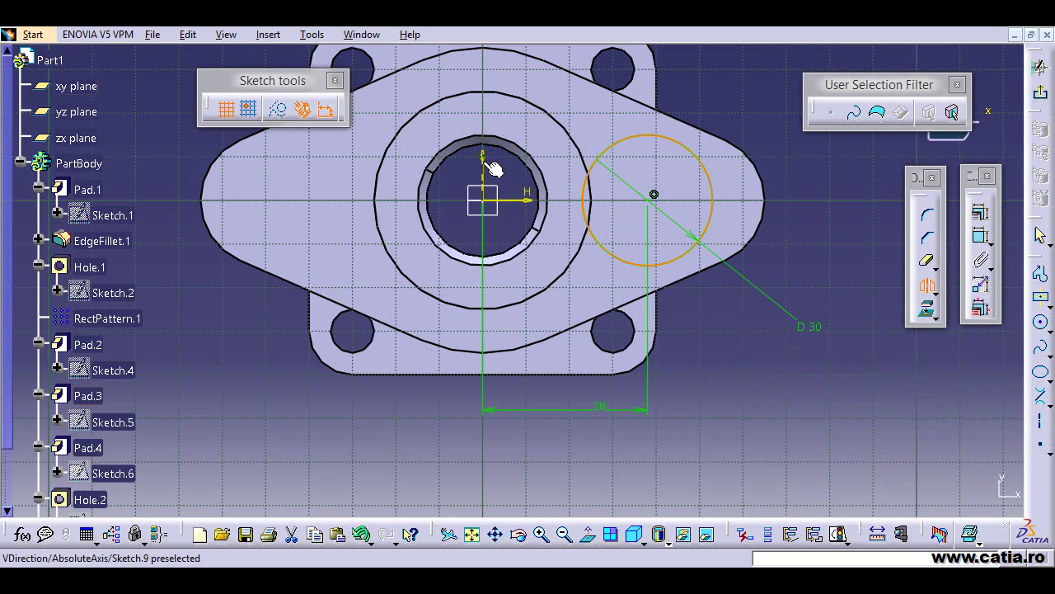
left_click(485, 164)
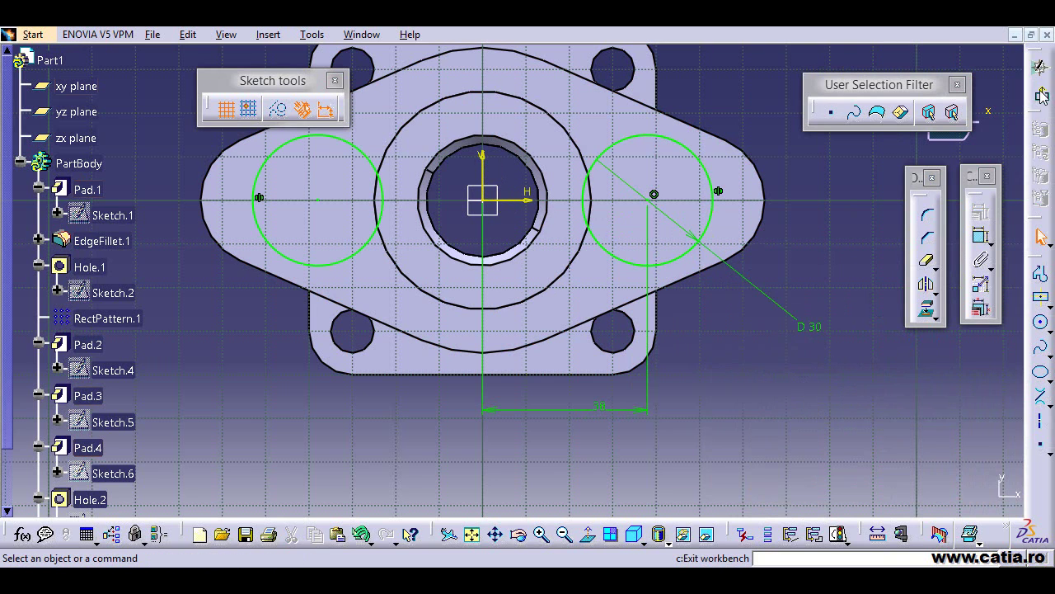
left_click(1041, 96)
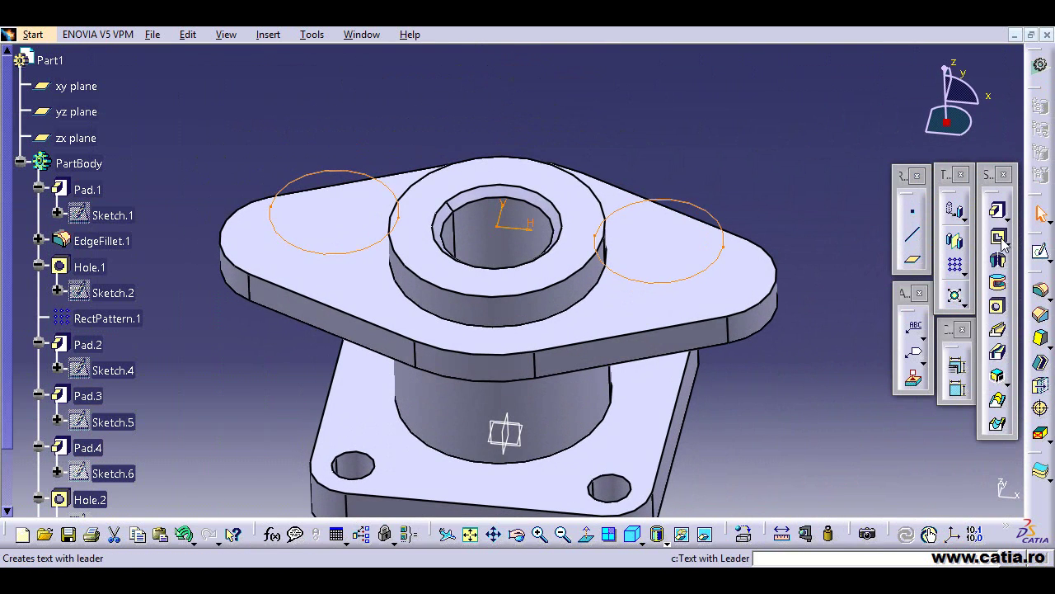
Start a pocket from the two-circle sketch and try the Up to surface limit with the flange's top face.
left_click(999, 238)
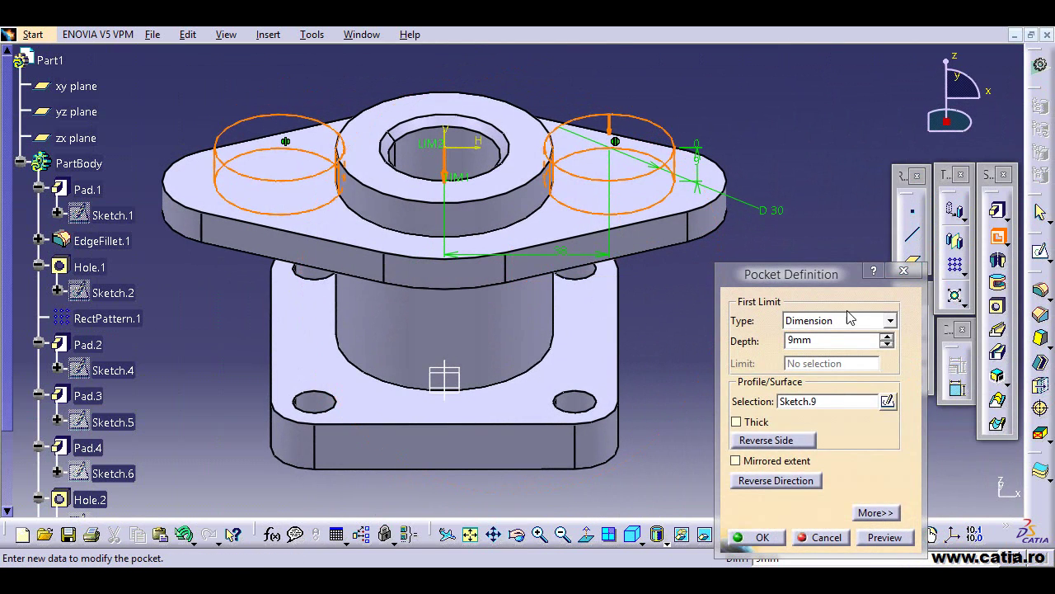
left_click(848, 321)
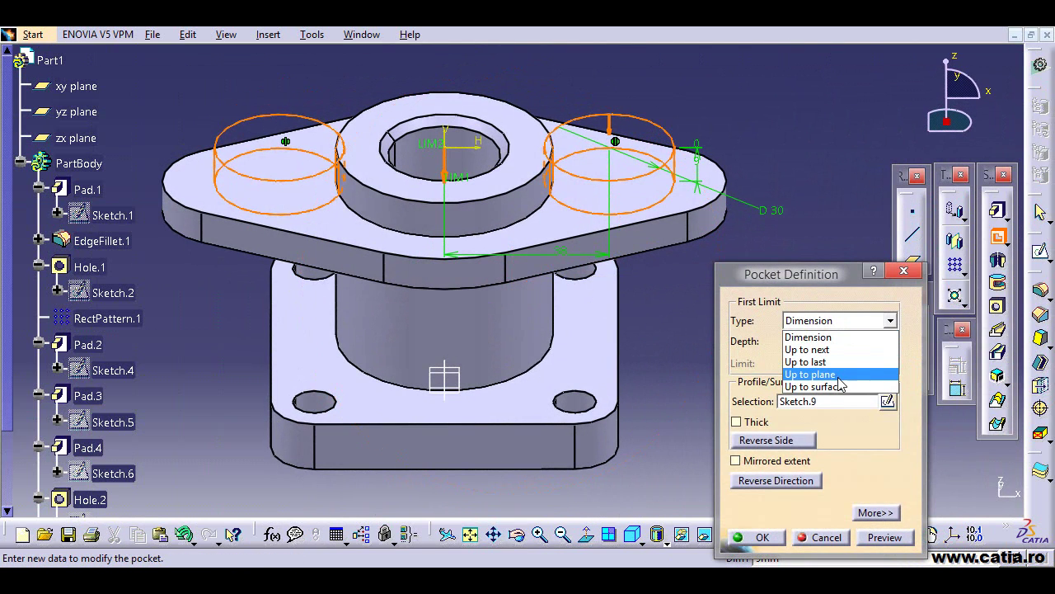
left_click(840, 386)
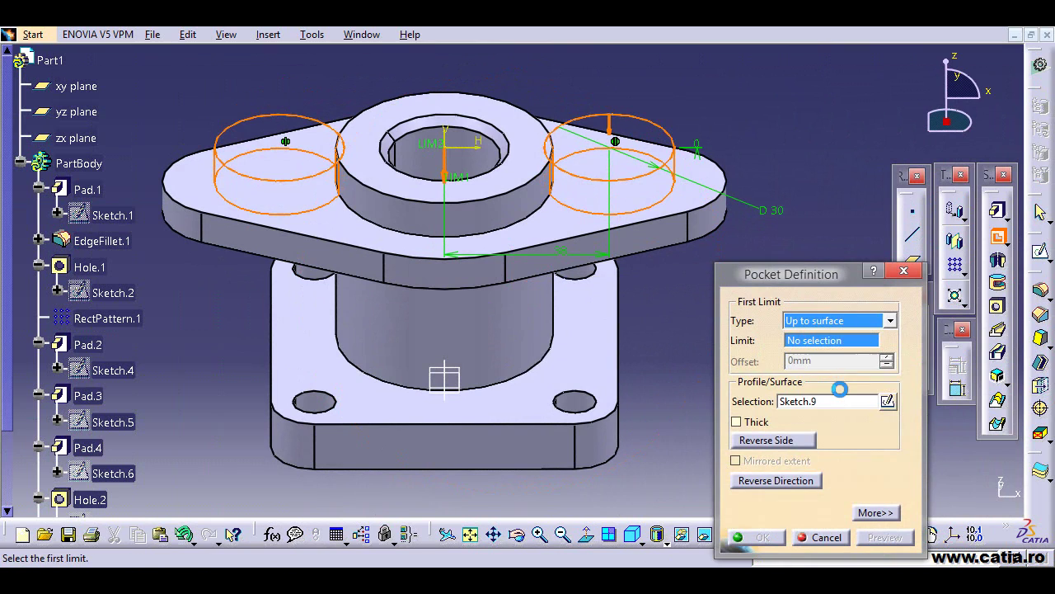
left_click(572, 228)
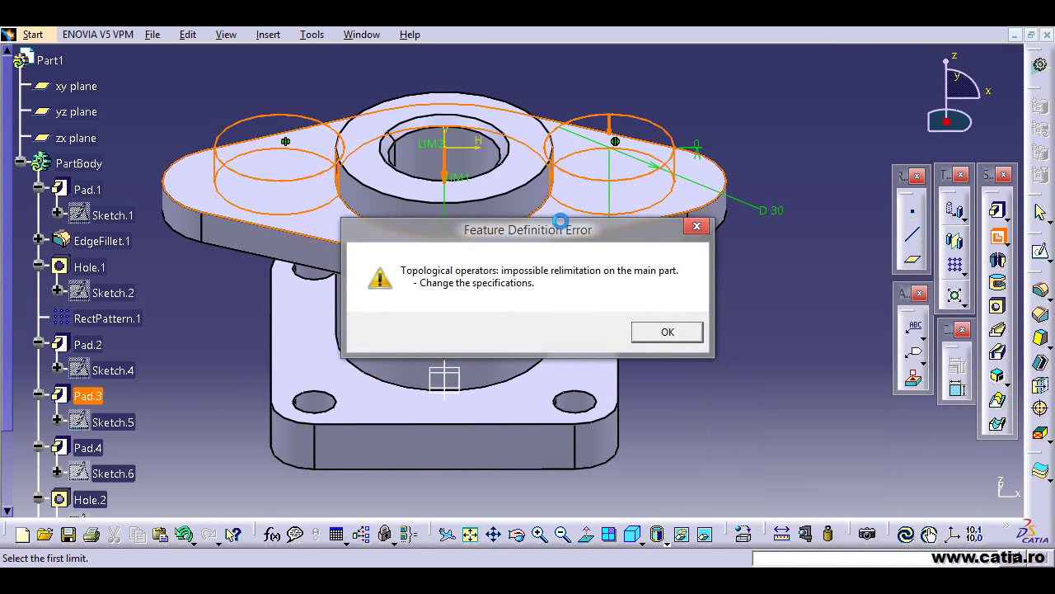
left_click(669, 332)
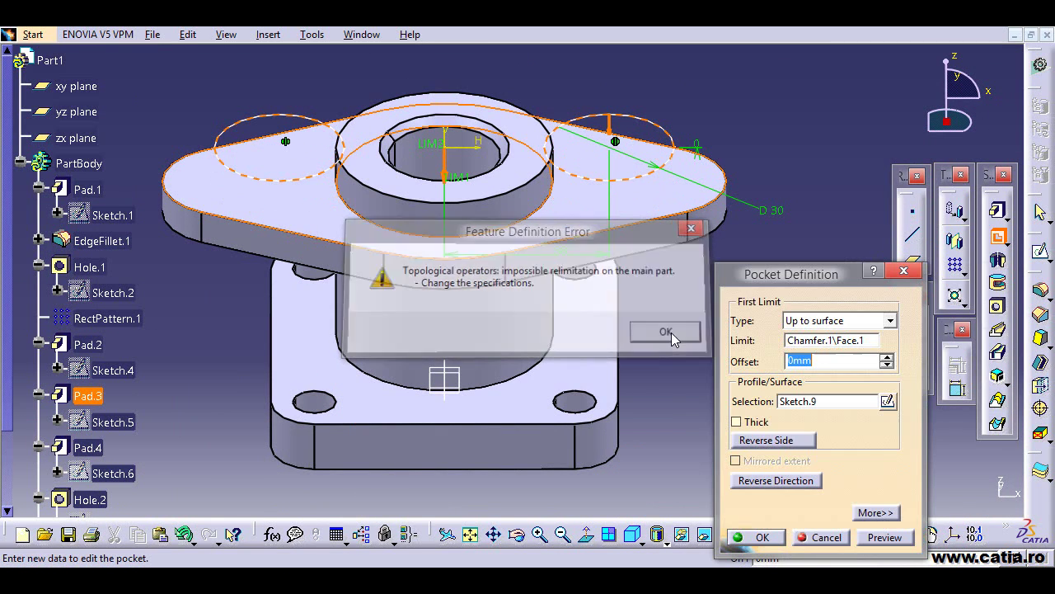
Limit the pocket with Up to plane at the flange's top face and create it.
left_click(834, 323)
left_click(829, 376)
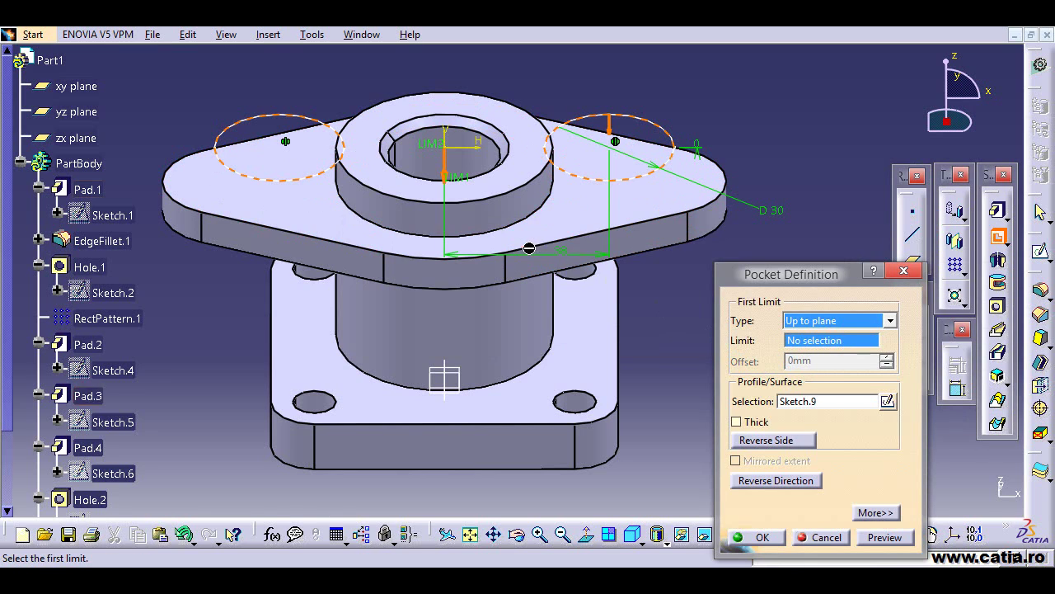
left_click(574, 213)
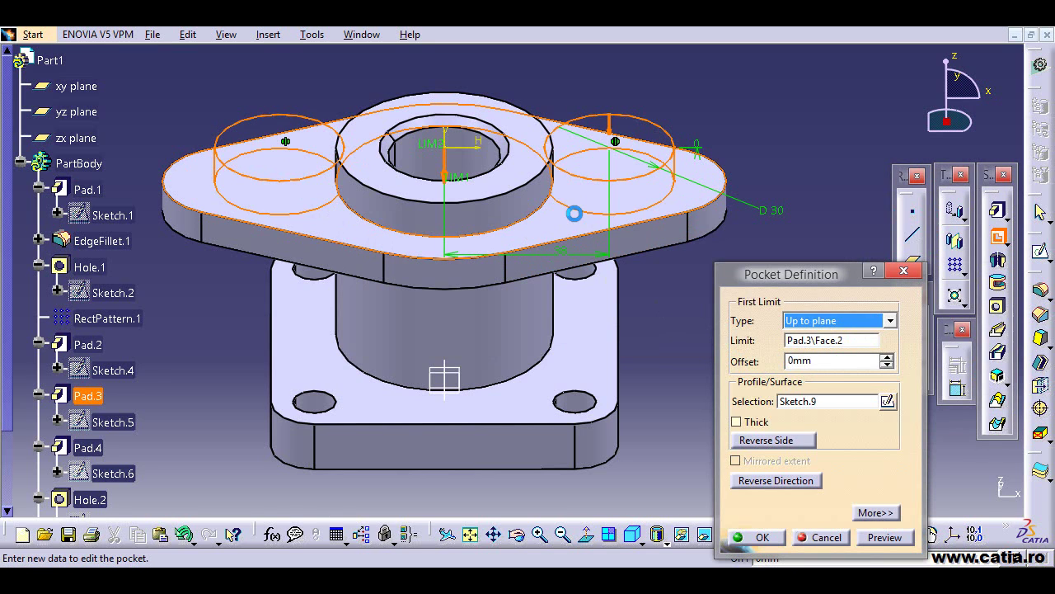
left_click(880, 538)
left_click(757, 537)
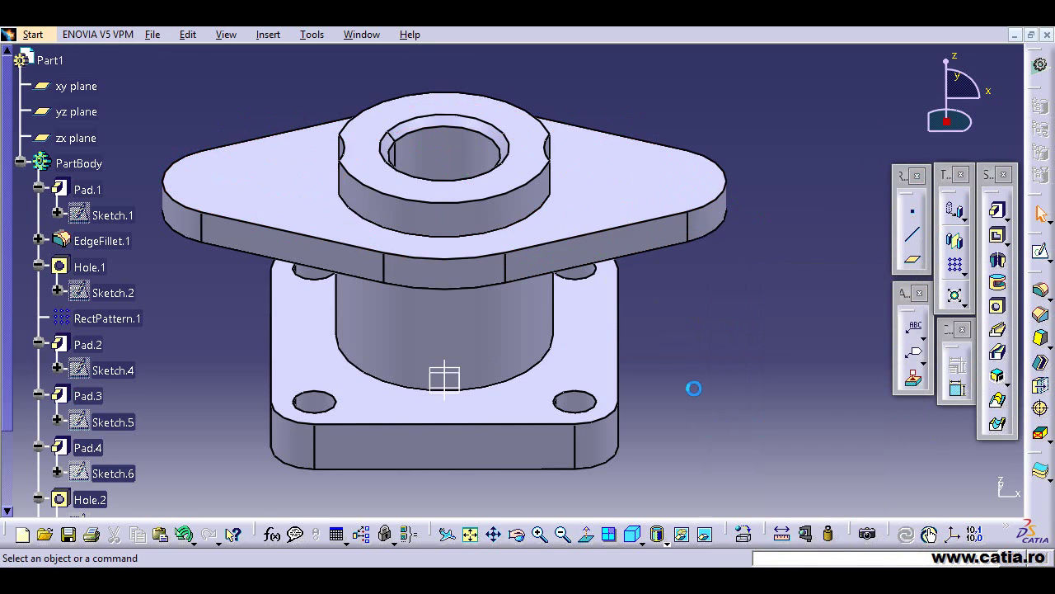
Start a sketch on the base plate's underside and display the model shaded with edges and hidden edges.
middle_click_drag(566, 252, 636, 228)
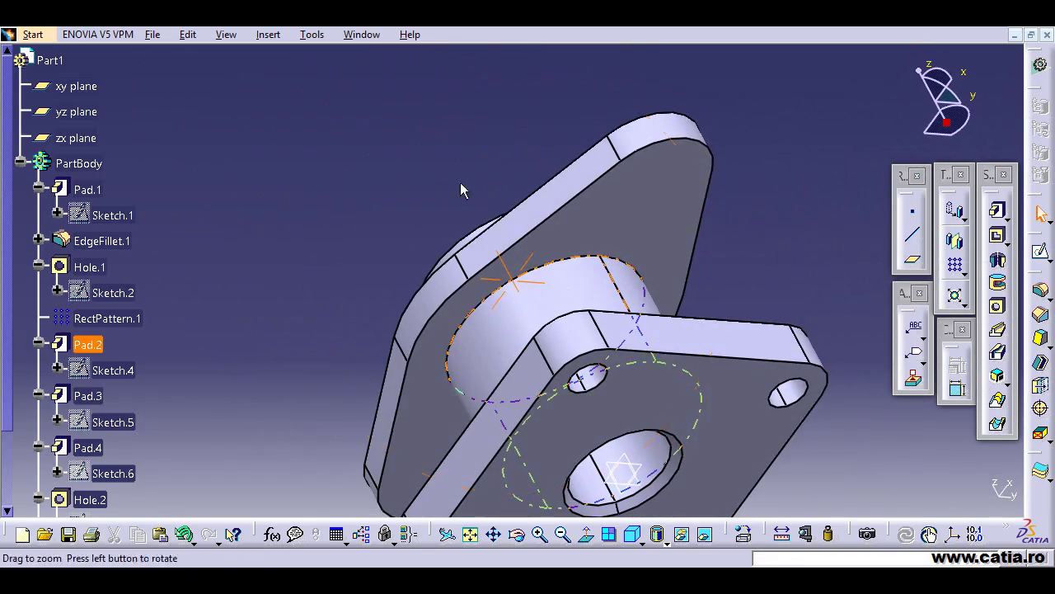
left_click(1040, 253)
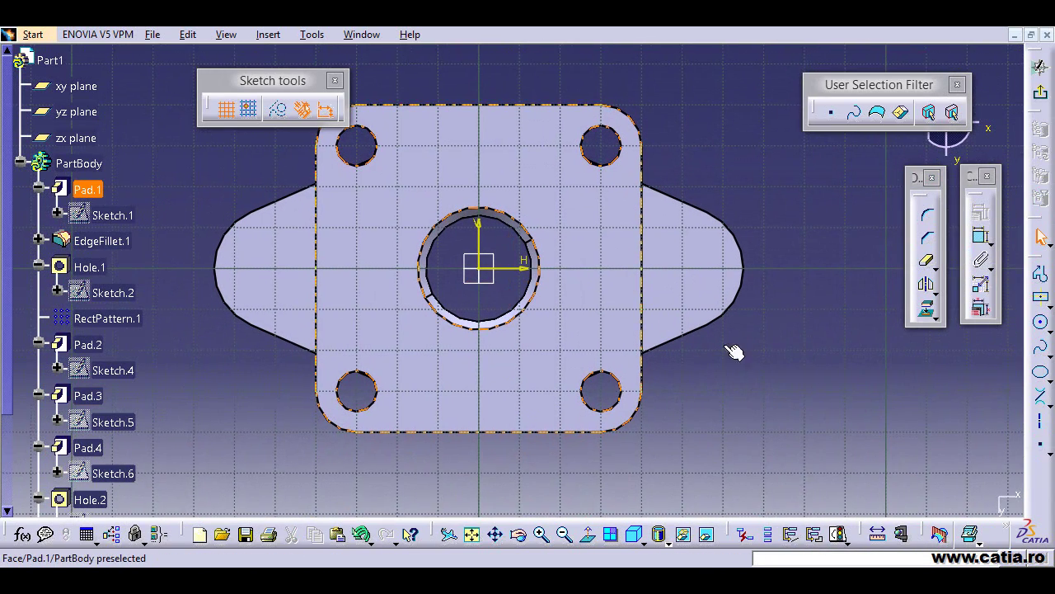
left_click(666, 540)
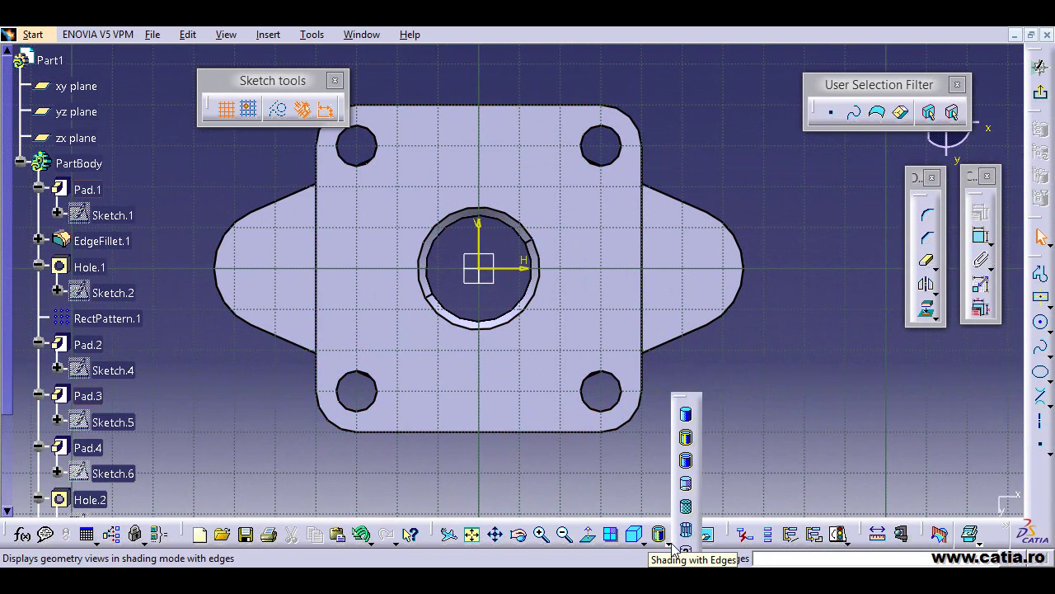
left_click(686, 485)
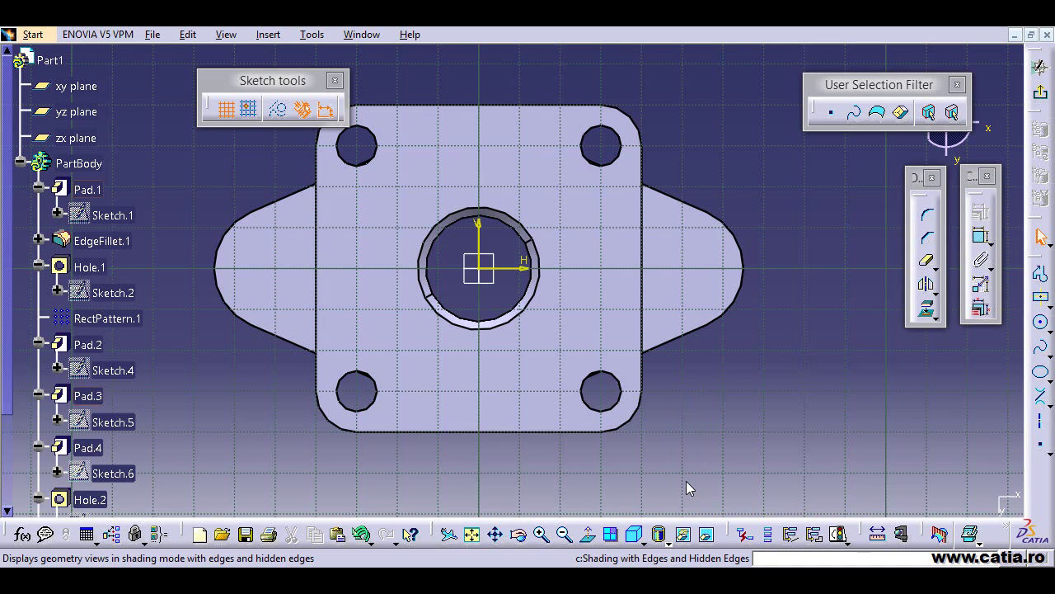
Draw a circle about 19.5 mm in diameter, centred on the horizontal axis just beyond the flange's right-hand lobe.
left_click(1042, 325)
left_click(793, 268)
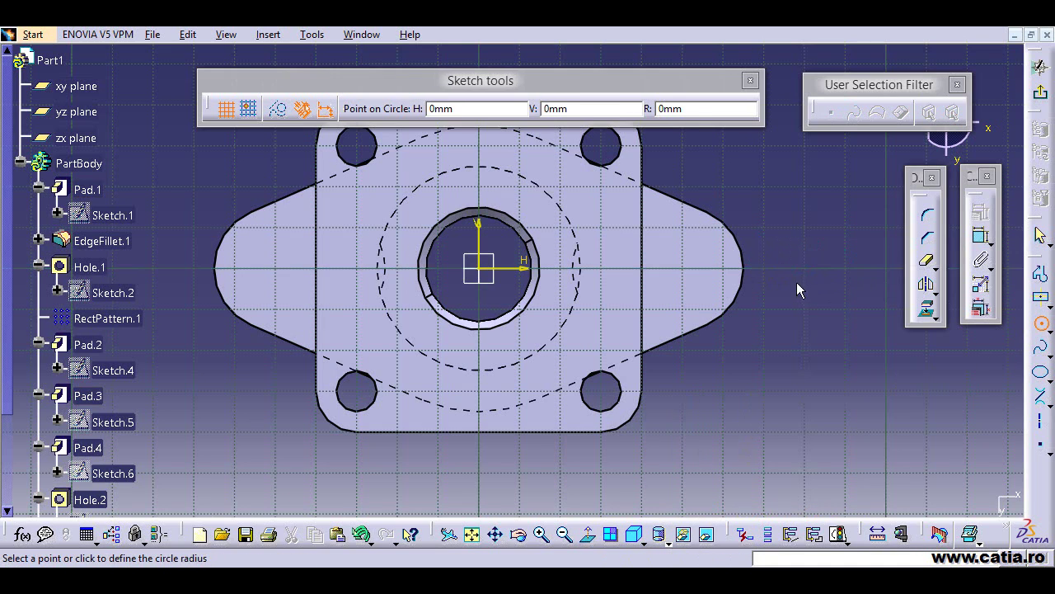
left_click(807, 314)
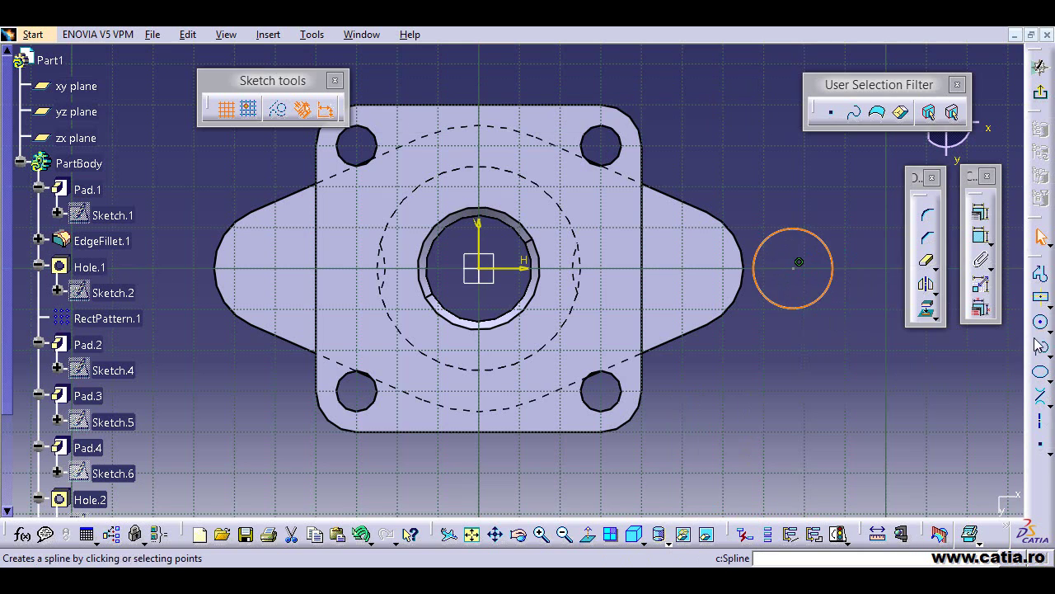
Dimension the new circle's diameter and set it to 30 mm.
left_click(981, 237)
left_click(821, 296)
left_click(860, 341)
double_click(862, 332)
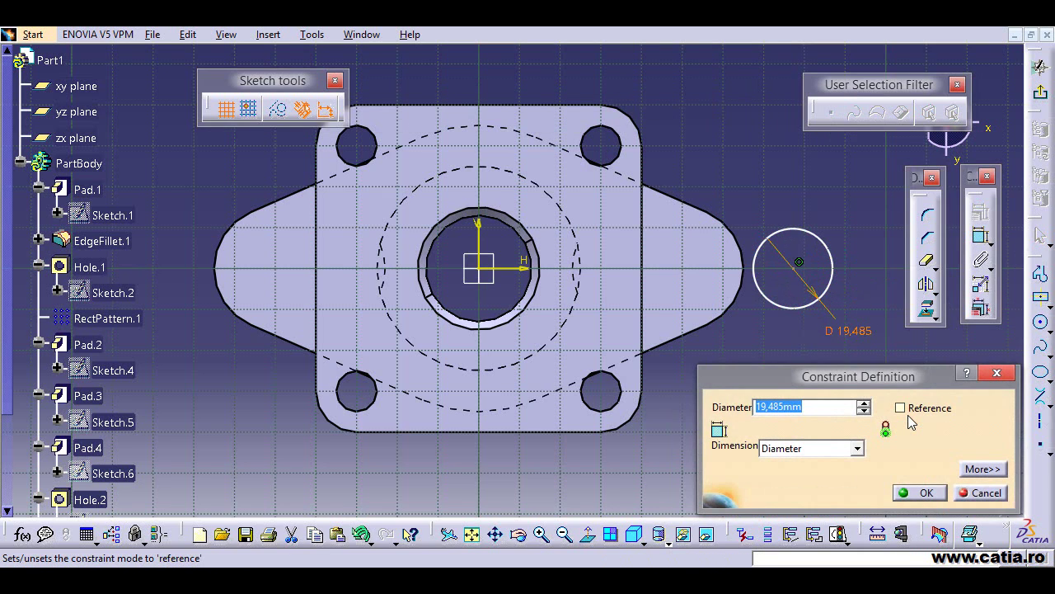
type("30")
key("Return")
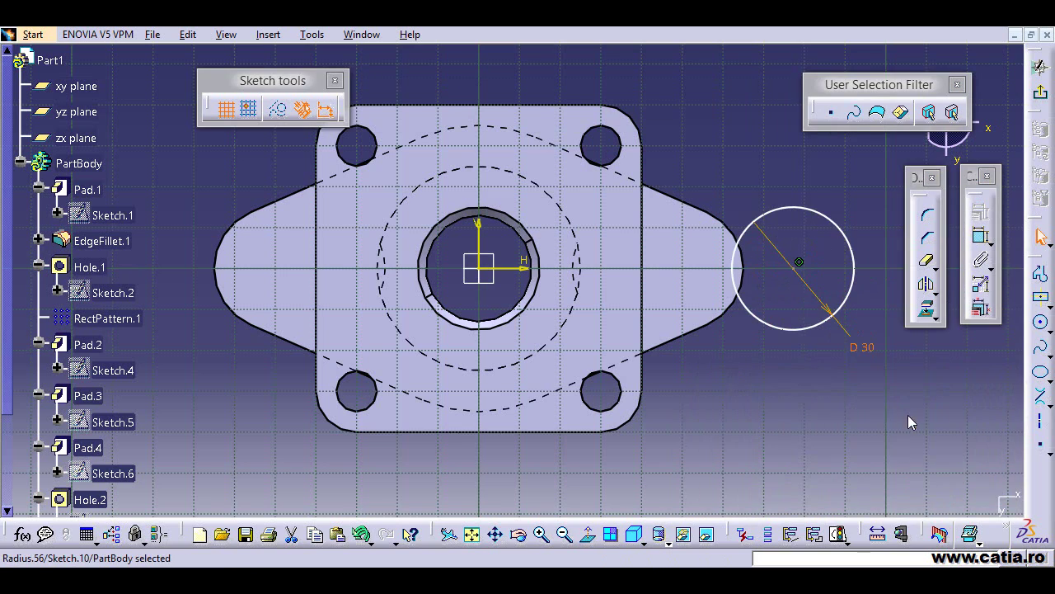
Dimension the horizontal distance from the vertical axis to the 30 mm circle's centre and set it to 38 mm.
left_click(981, 237)
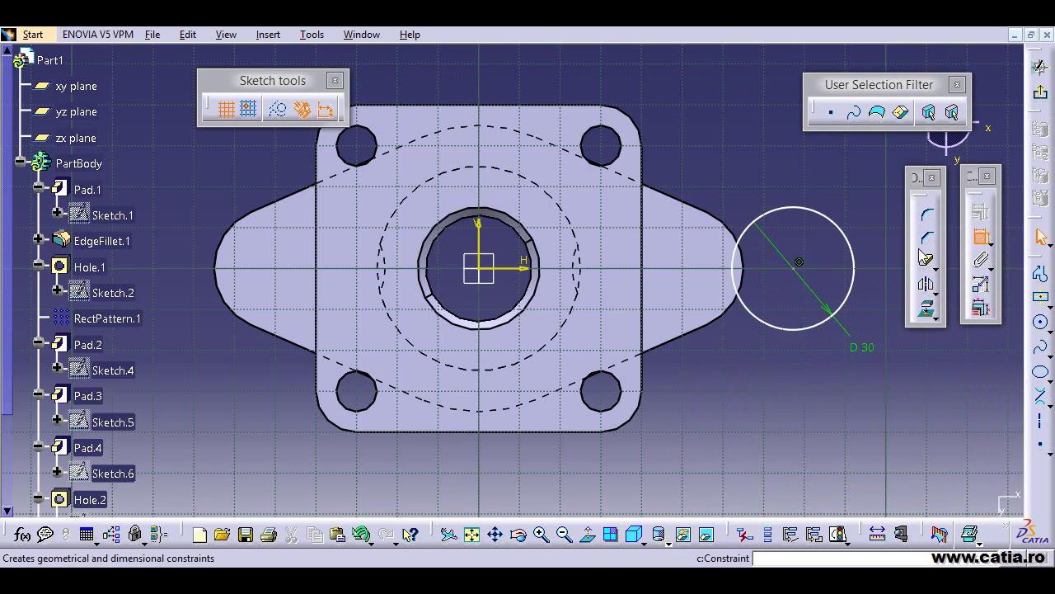
left_click(799, 262)
left_click(480, 239)
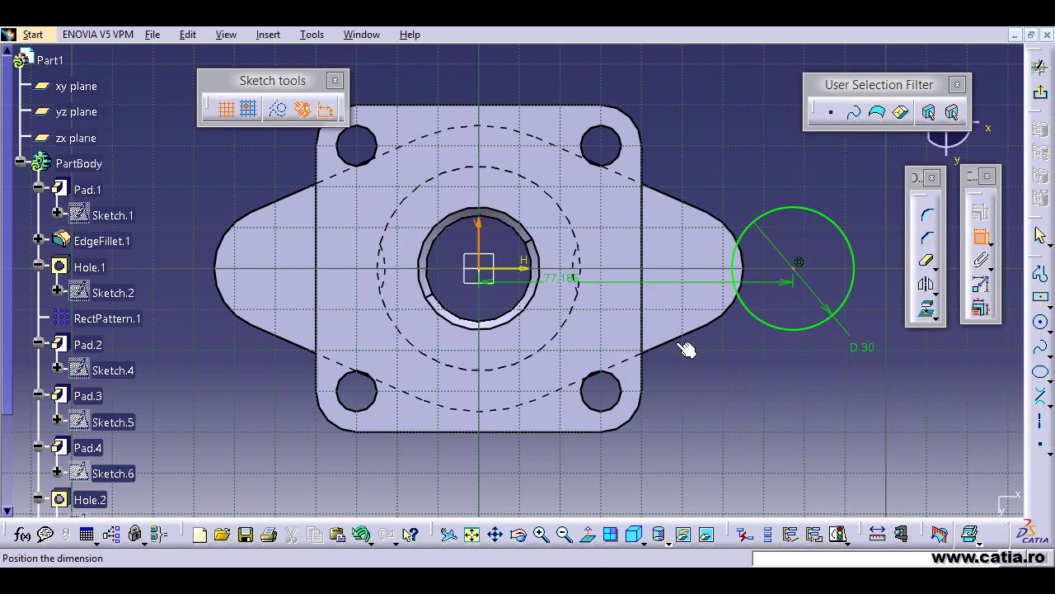
right_click(729, 379)
left_click(696, 370)
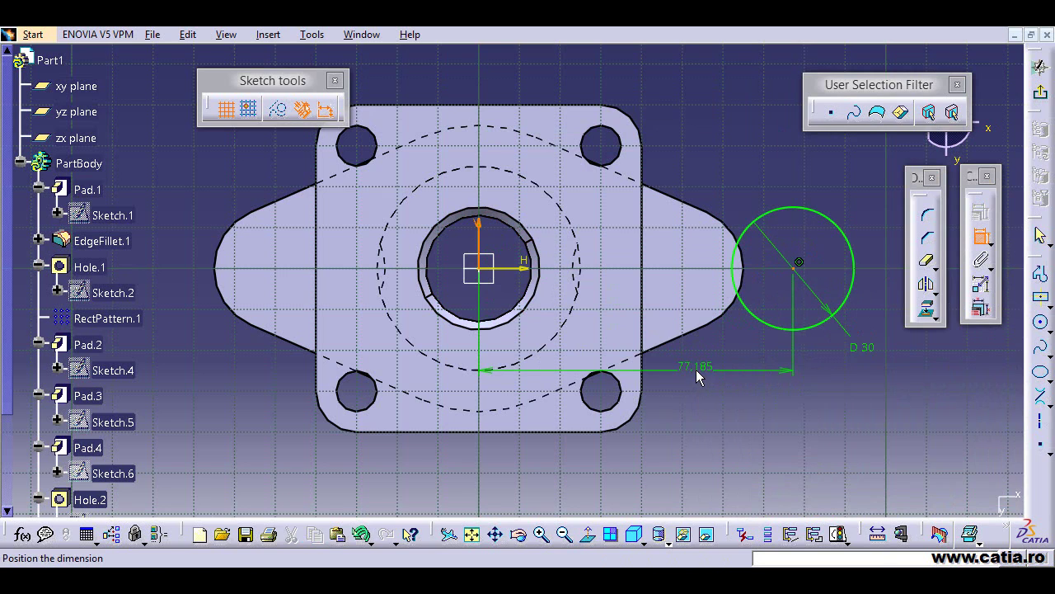
left_click(697, 372)
double_click(699, 361)
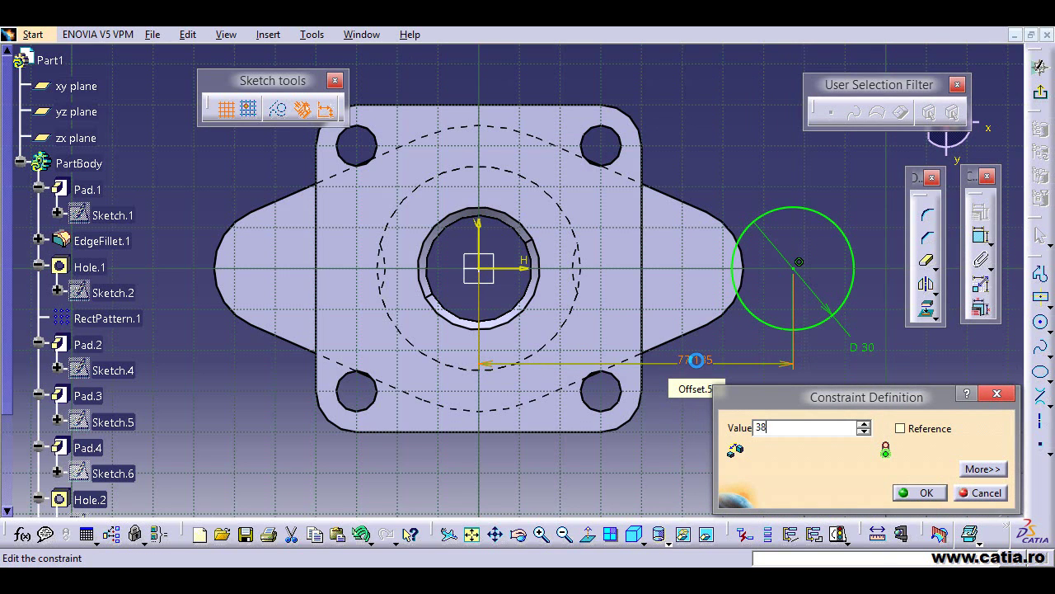
key("Return")
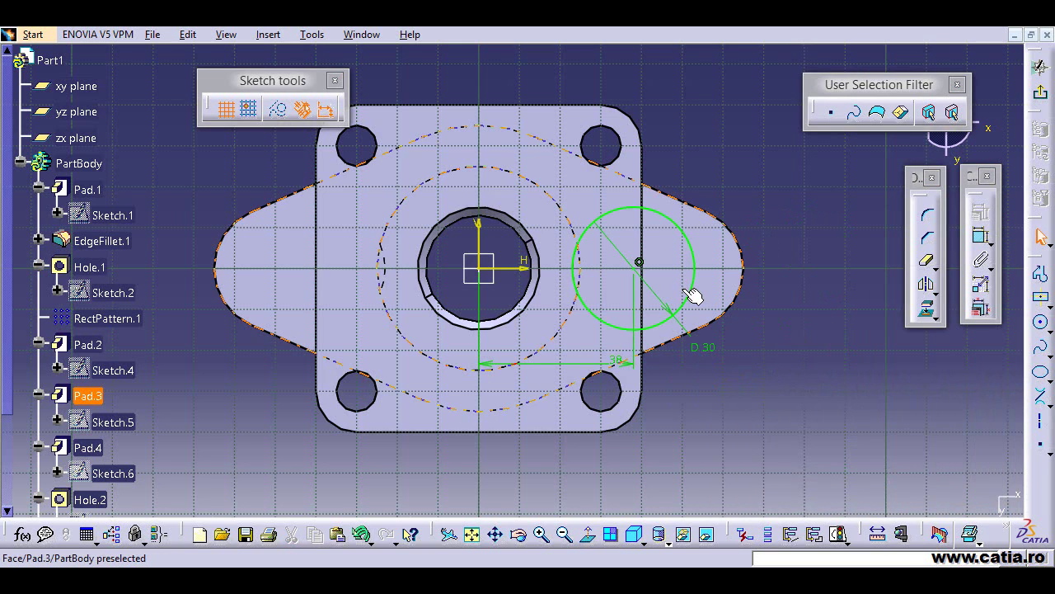
Mirror the 30 mm circle about the vertical axis and finish the sketch.
left_click(695, 297)
left_click(926, 284)
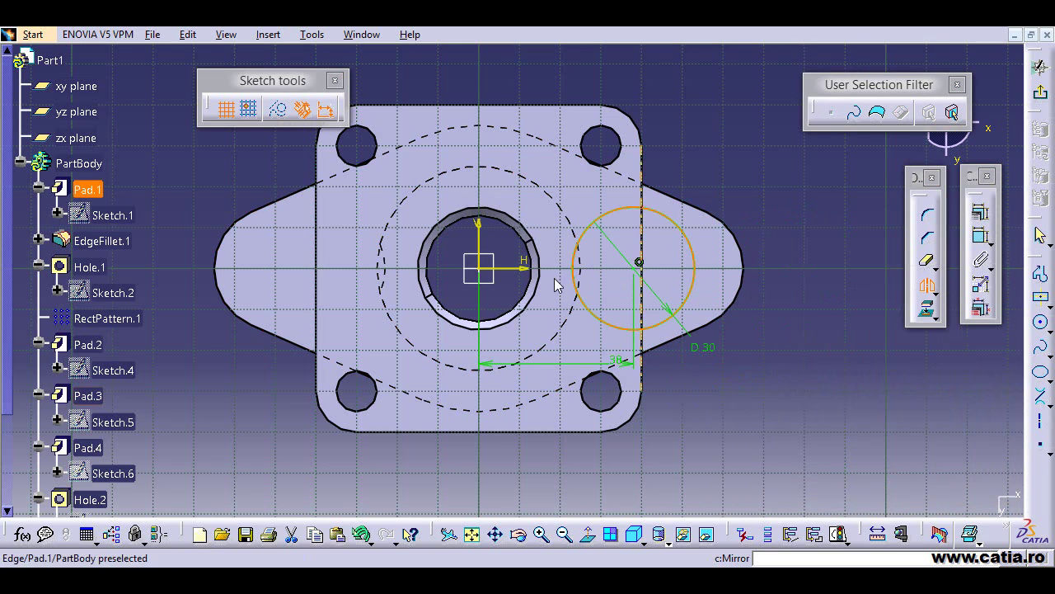
left_click(479, 237)
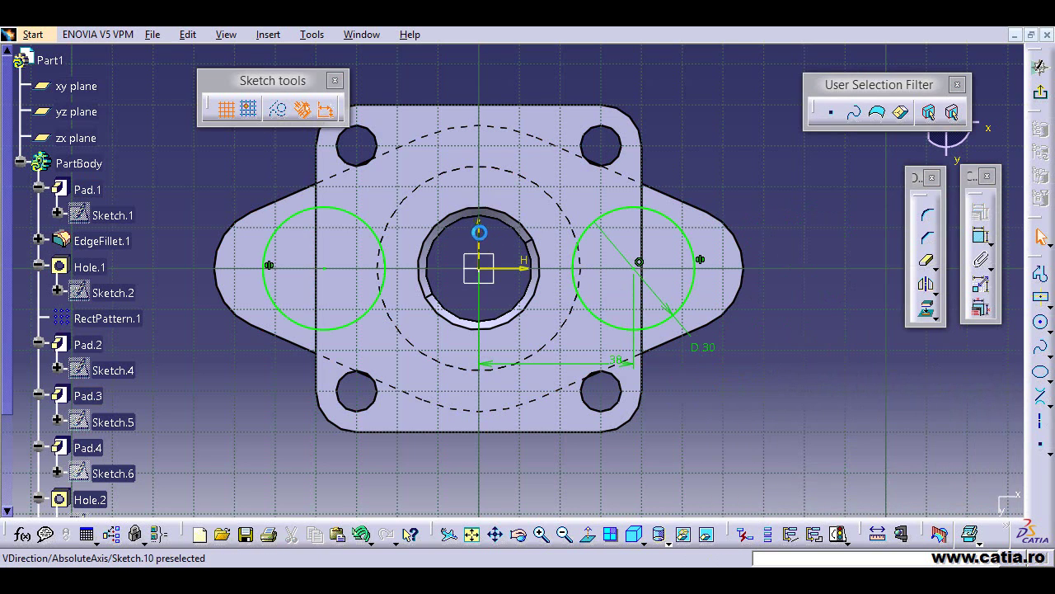
left_click(1042, 93)
Start a Pocket from the two mirrored circles and set its limit type to Up to next.
mouse_move(506, 212)
middle_mouse_down()
mouse_move(573, 280)
mouse_move(568, 288)
middle_mouse_up()
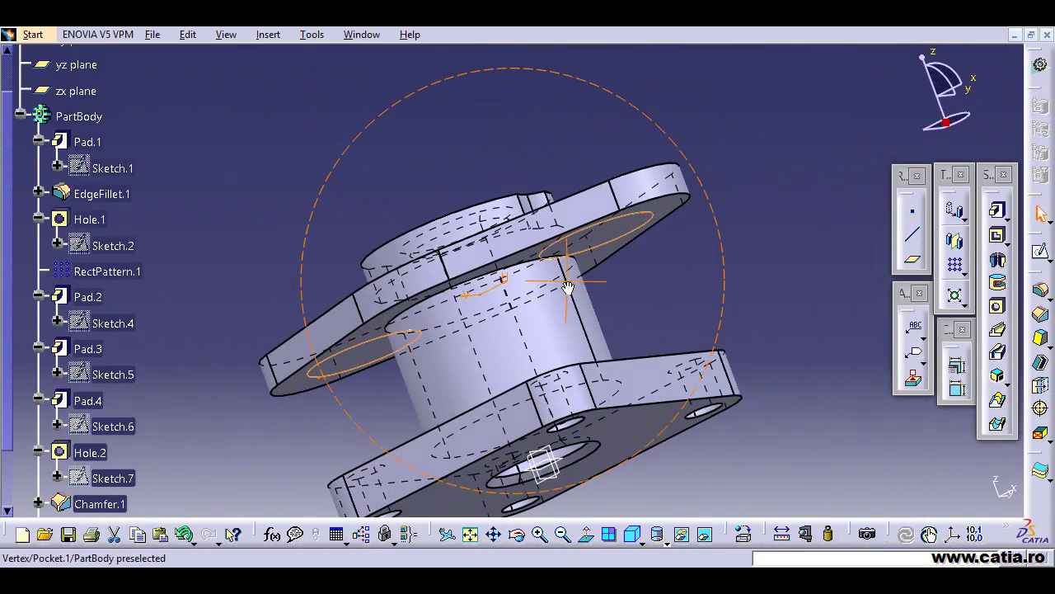
left_click(996, 235)
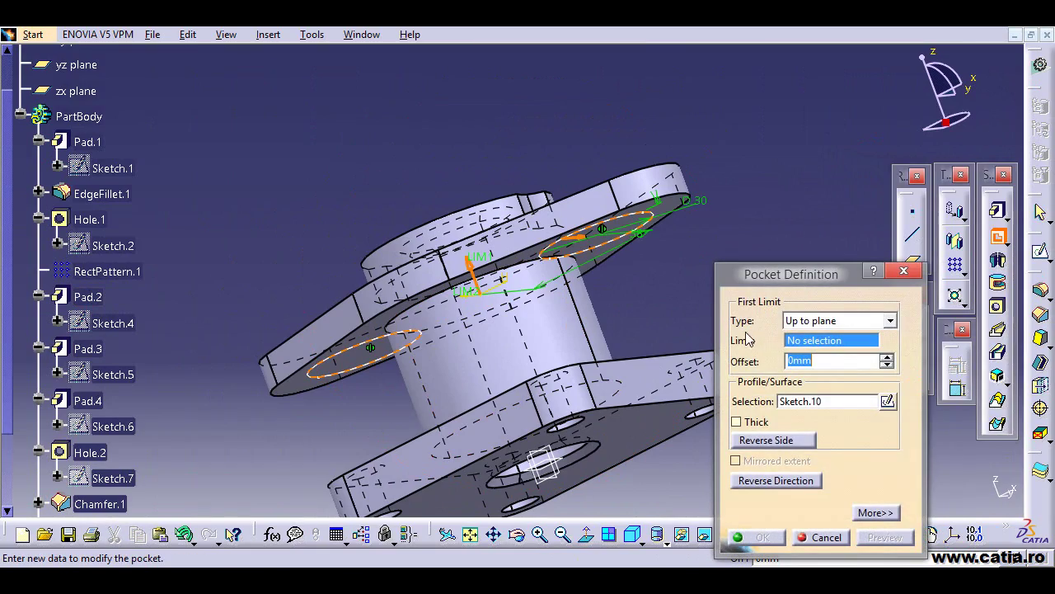
middle_click_drag(610, 371, 858, 503)
left_click(627, 368)
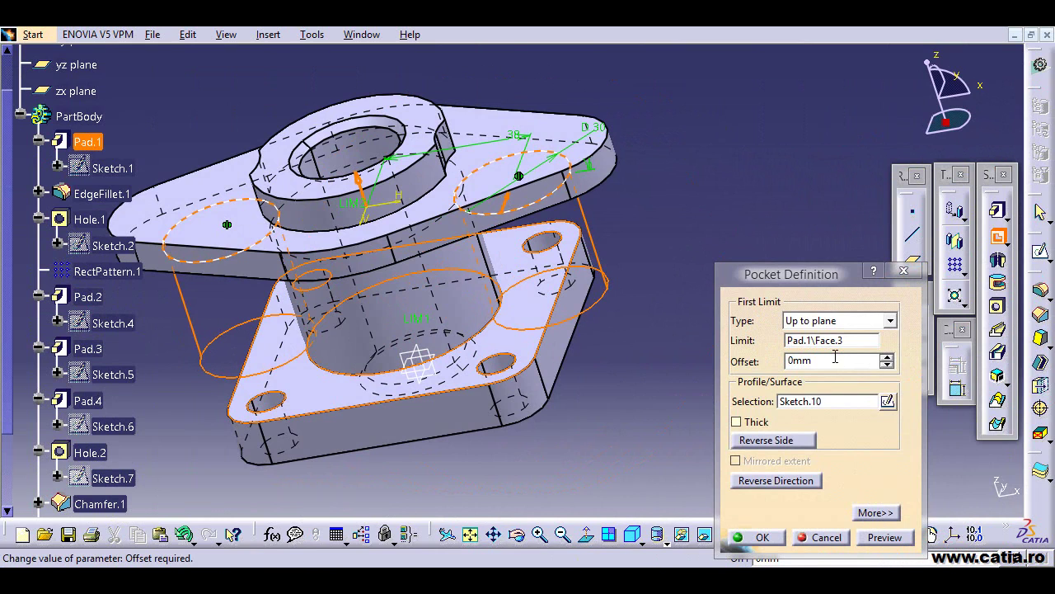
left_click(840, 320)
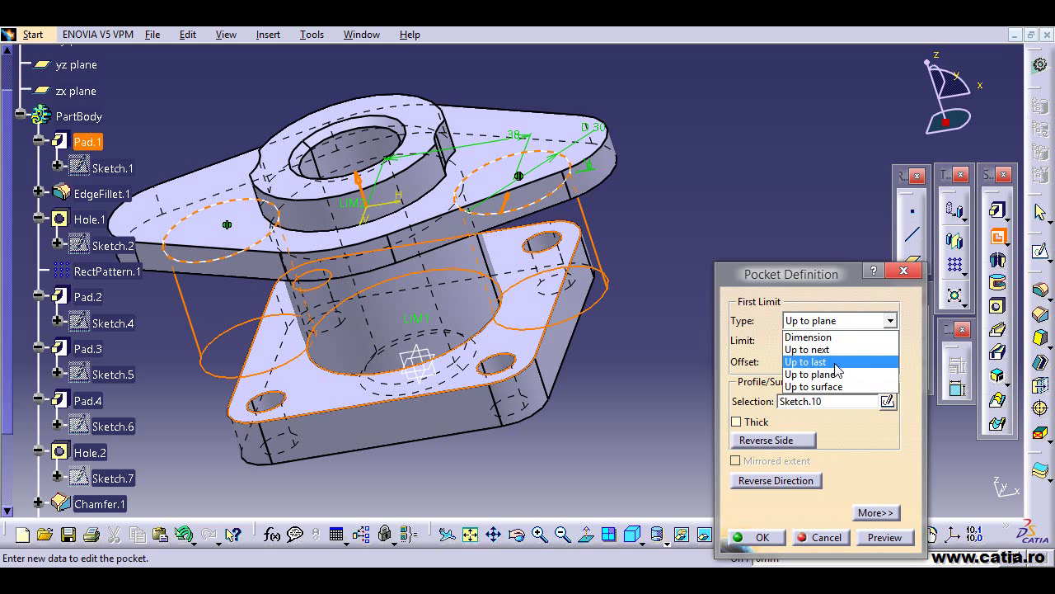
left_click(813, 349)
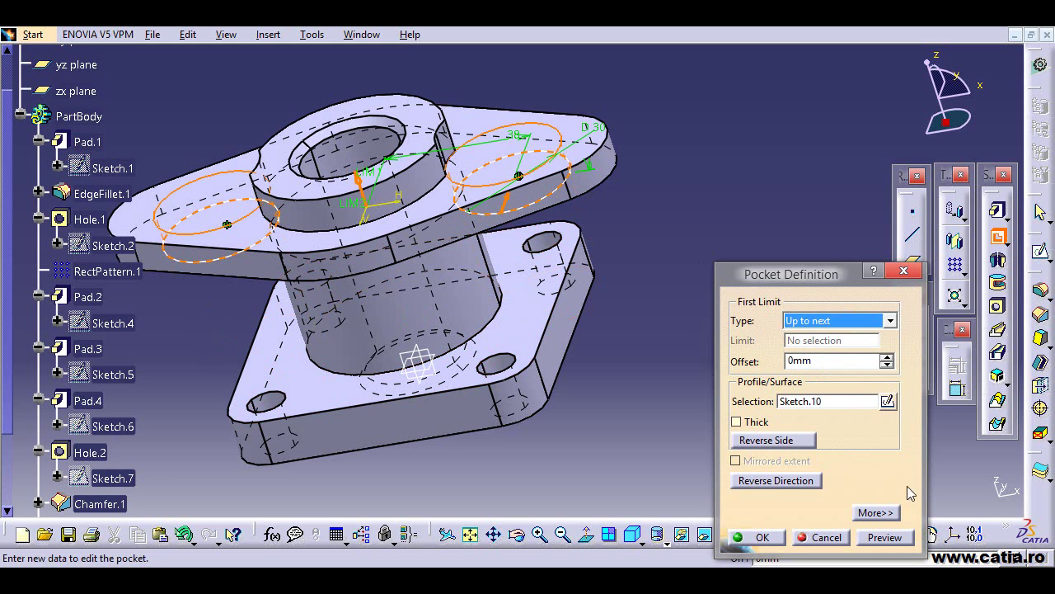
Preview the pocket in both directions, reverse it towards the base plate and create it.
left_click(886, 537)
mouse_move(521, 398)
middle_mouse_down()
mouse_move(486, 346)
mouse_move(495, 334)
mouse_move(544, 330)
mouse_move(535, 389)
middle_mouse_up()
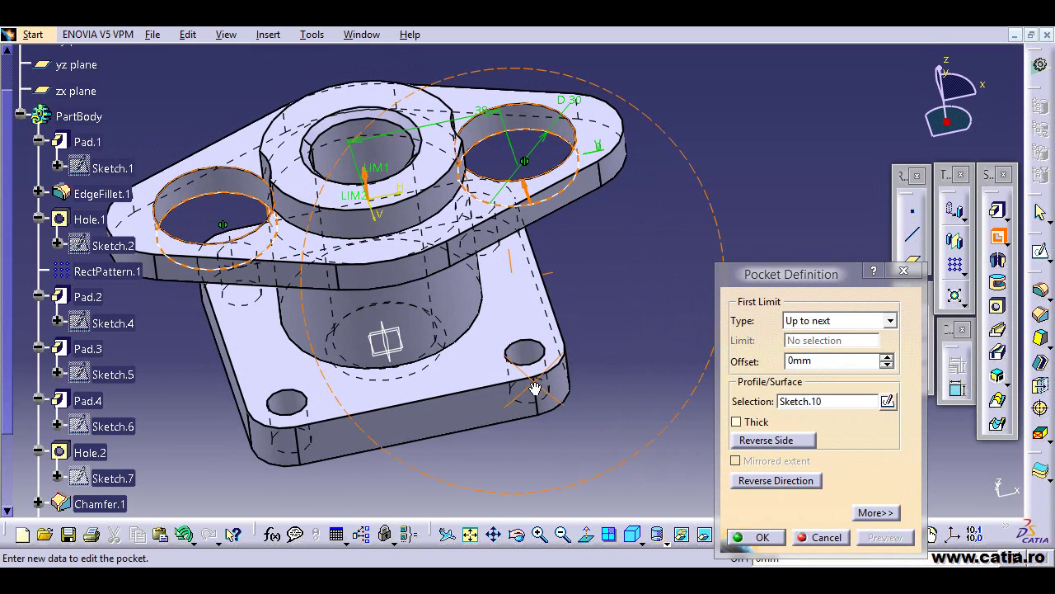
left_click(364, 178)
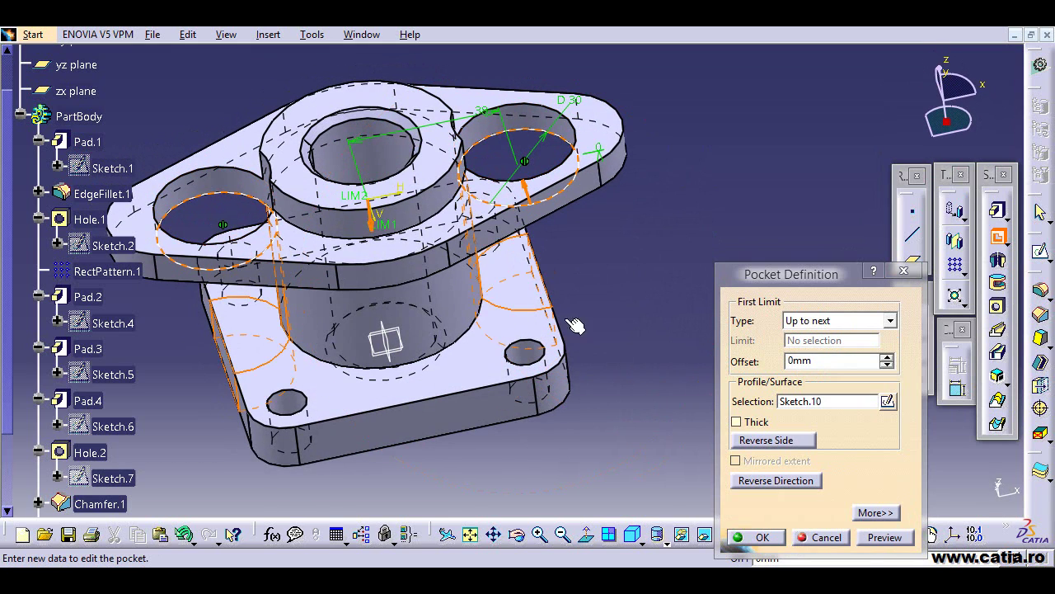
left_click(889, 539)
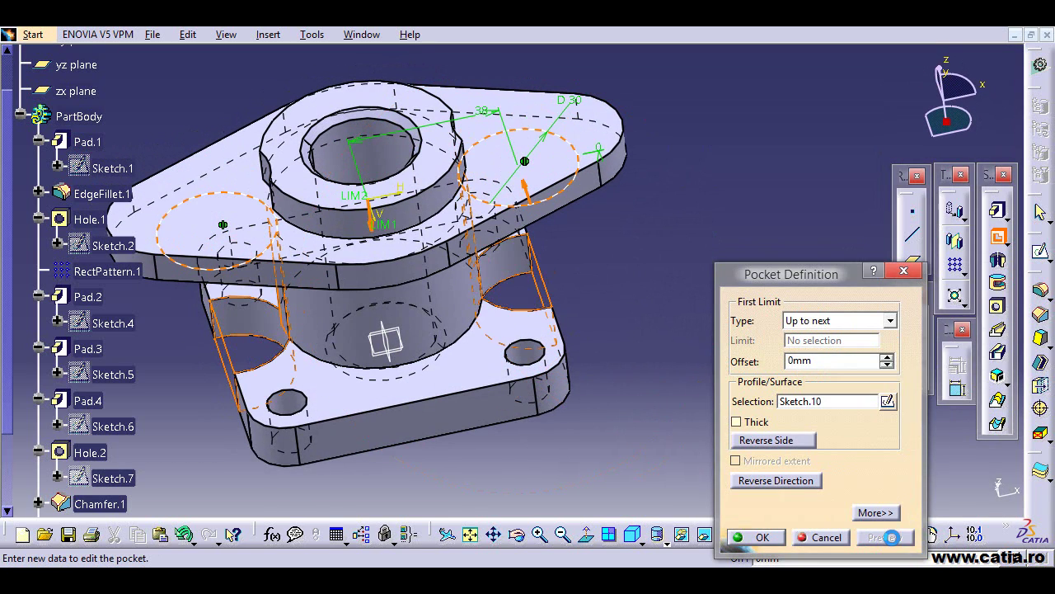
left_click(776, 481)
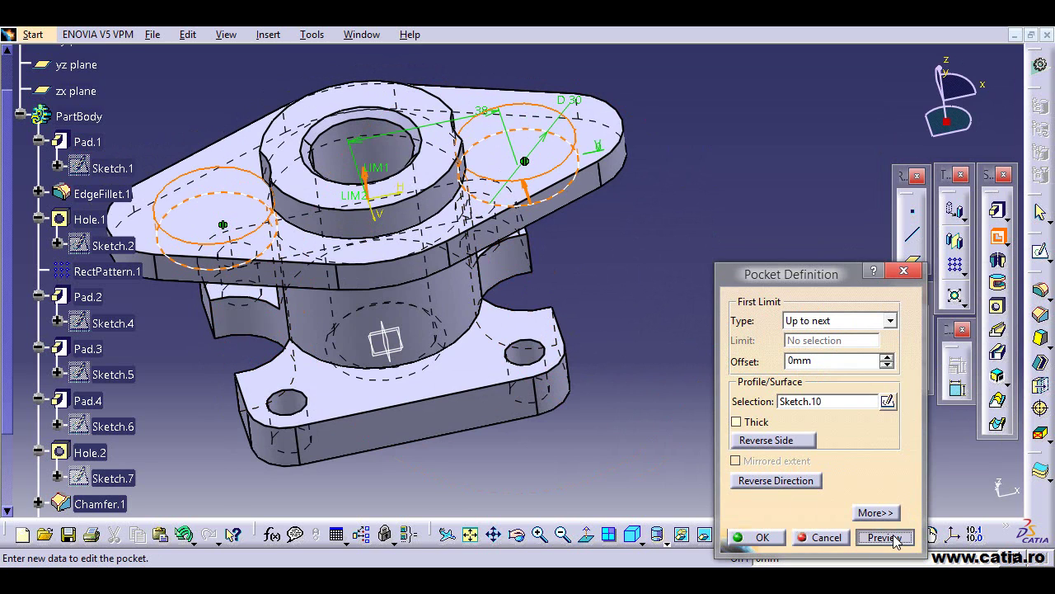
left_click(884, 538)
left_click(793, 485)
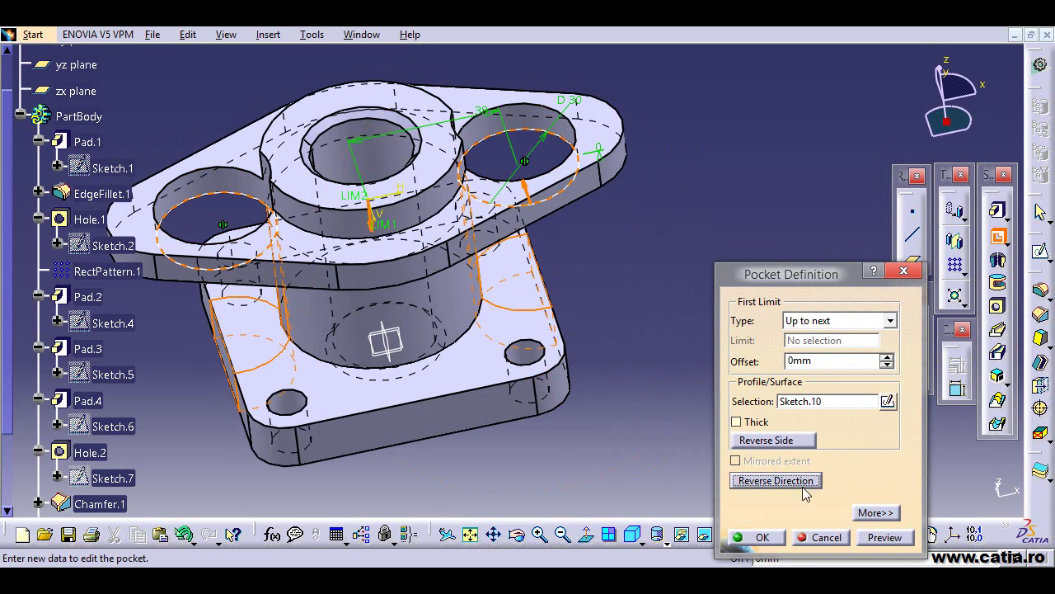
left_click(883, 538)
left_click(764, 538)
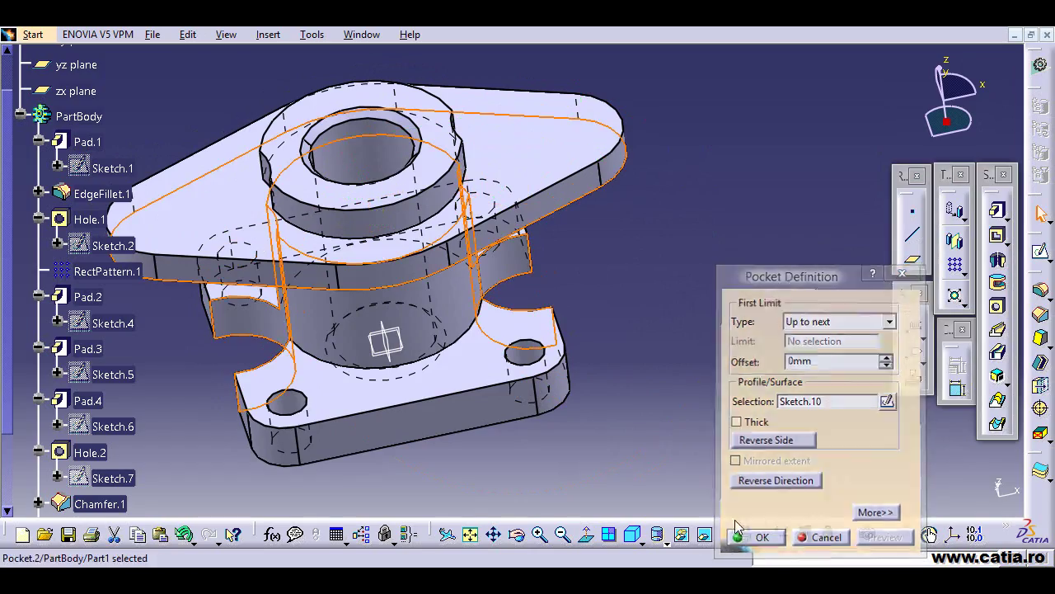
Display the model shaded with edges, without hidden edges.
middle_click_drag(601, 332, 462, 281)
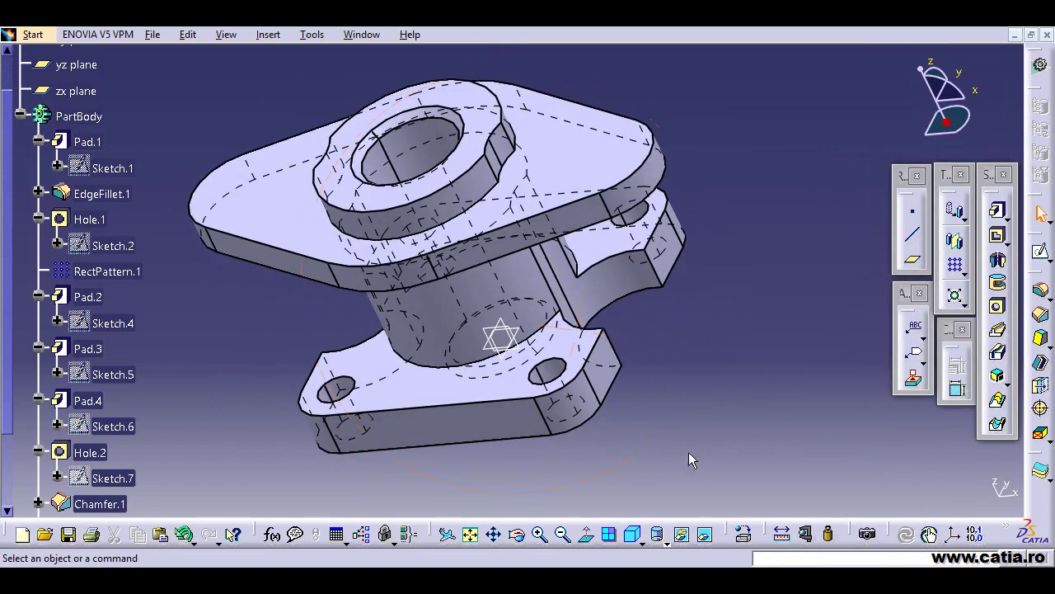
left_click(664, 536)
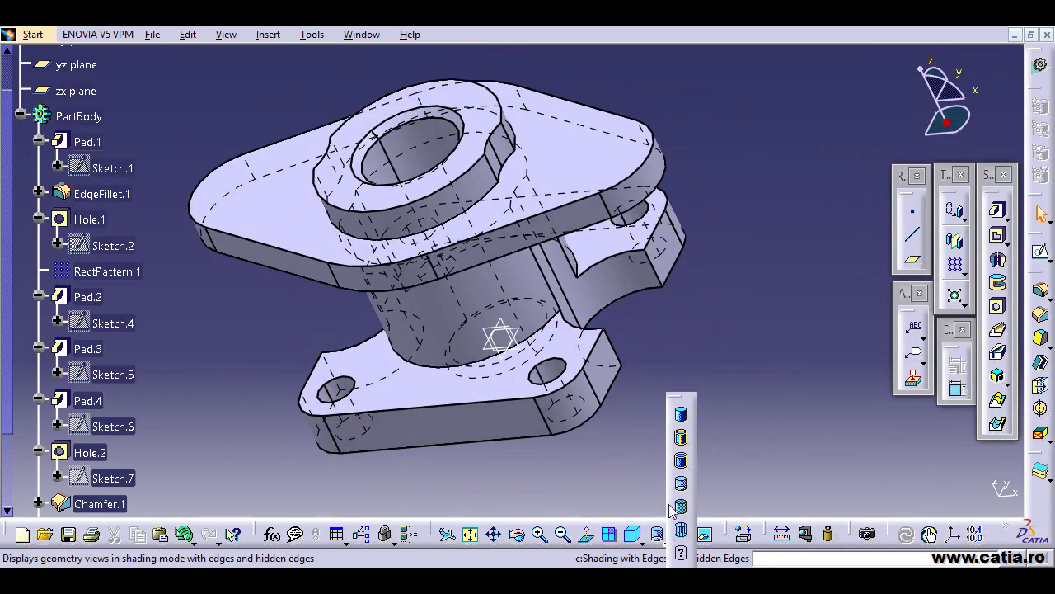
left_click(684, 442)
mouse_move(688, 365)
middle_mouse_down()
mouse_move(623, 339)
mouse_move(719, 364)
middle_mouse_up()
Place a hole on the flange's top face and make its centre point concentric with the rounded end of the right-hand lobe.
left_click(998, 306)
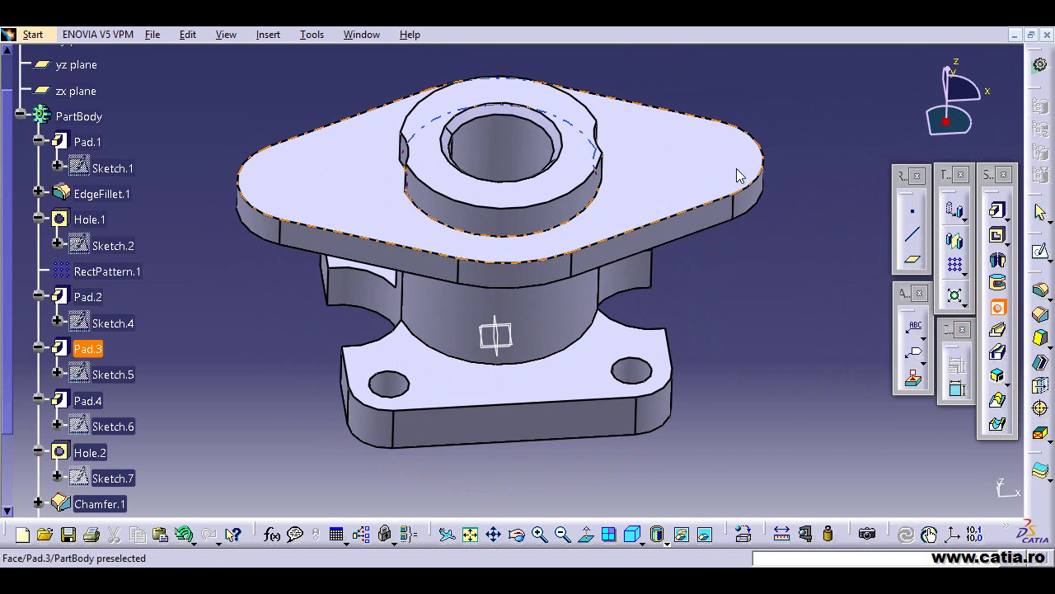
left_click(745, 192)
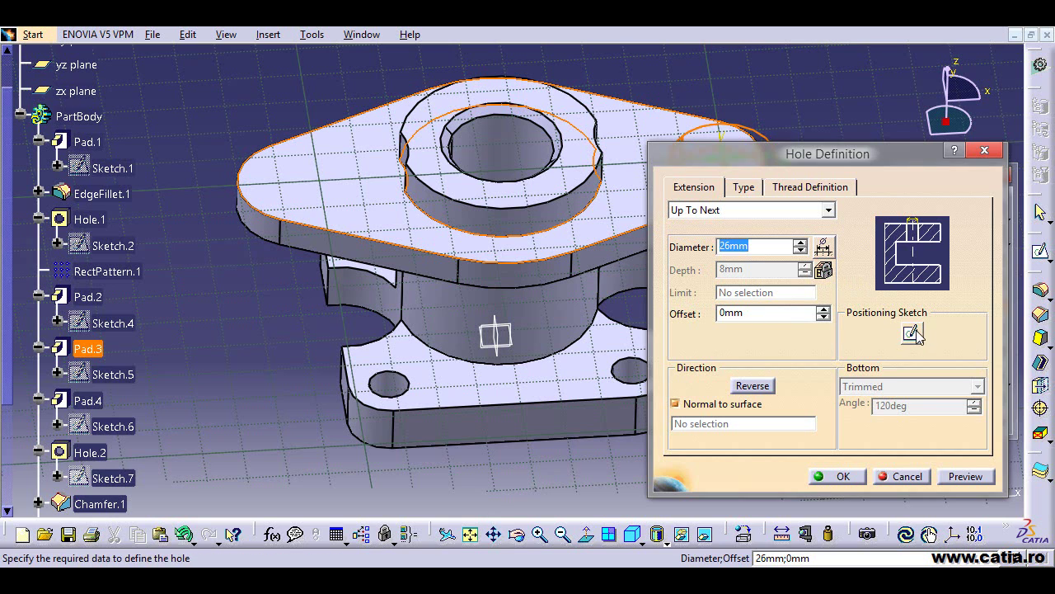
left_click(912, 332)
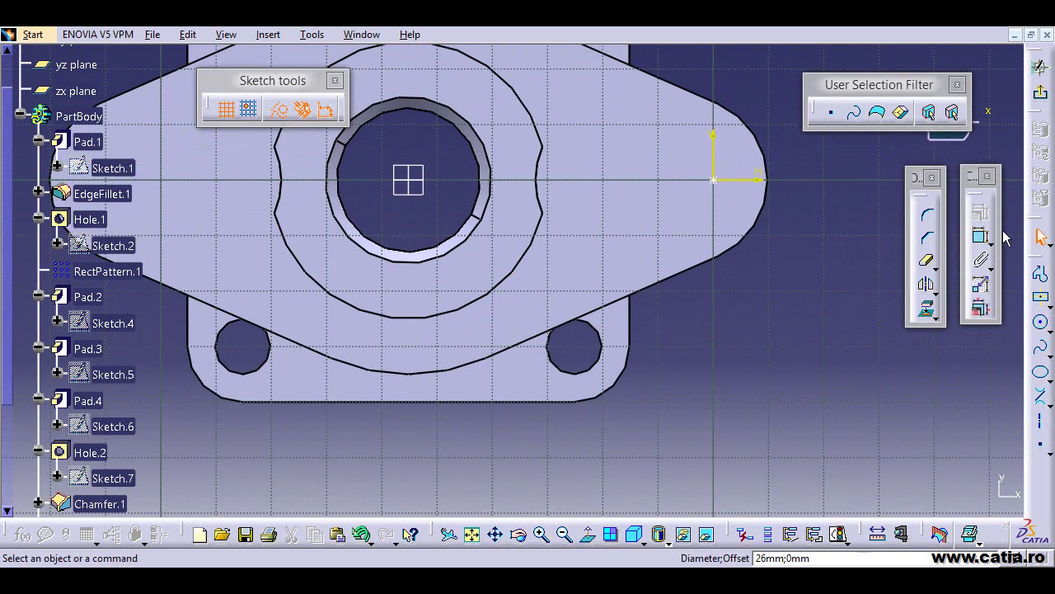
left_click(919, 236)
left_click(712, 180)
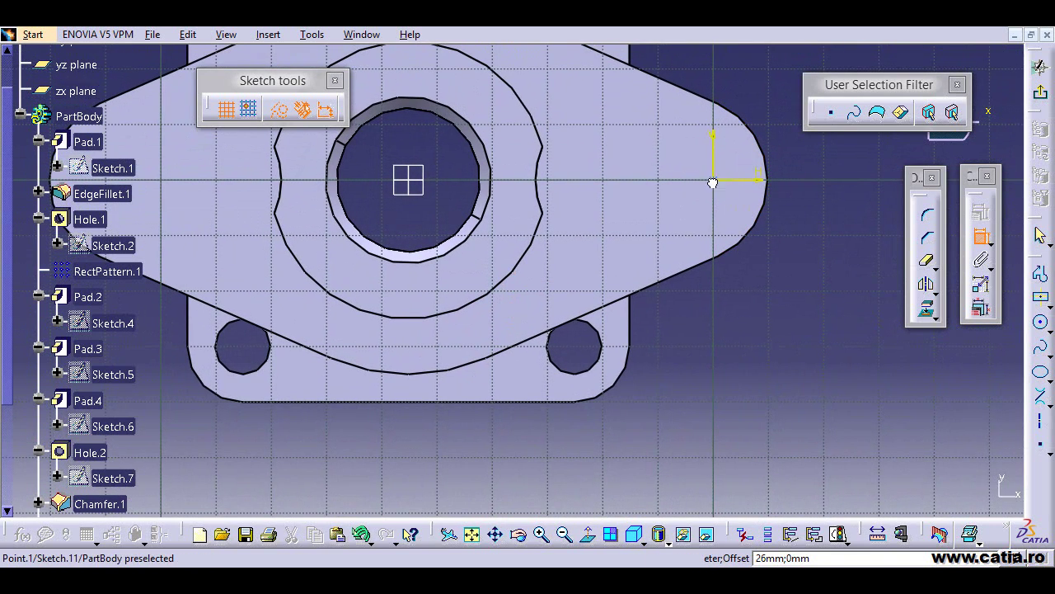
left_click(771, 205)
right_click(811, 258)
left_click(849, 374)
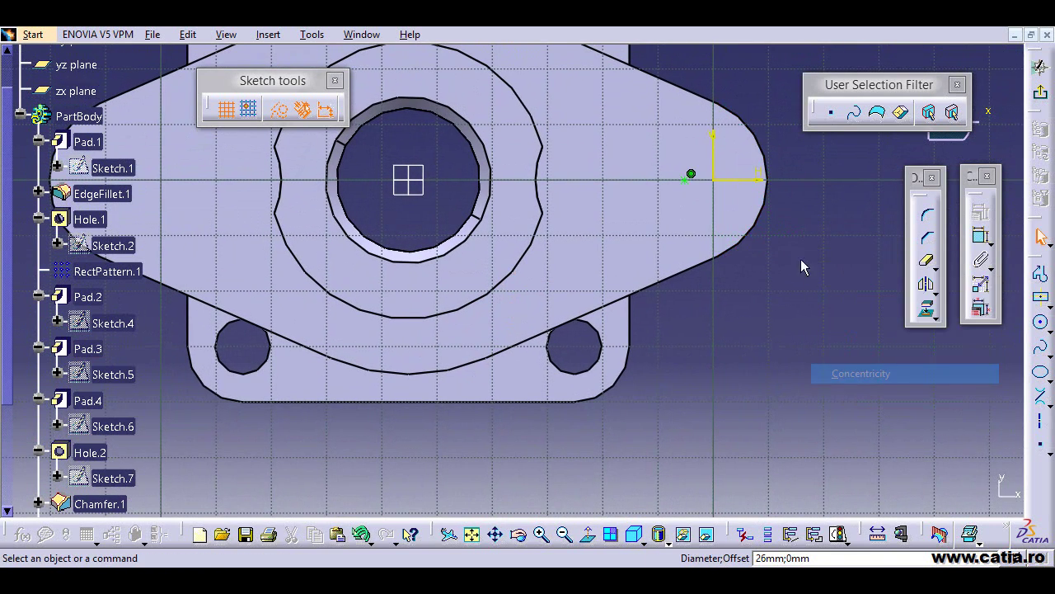
left_click(1041, 68)
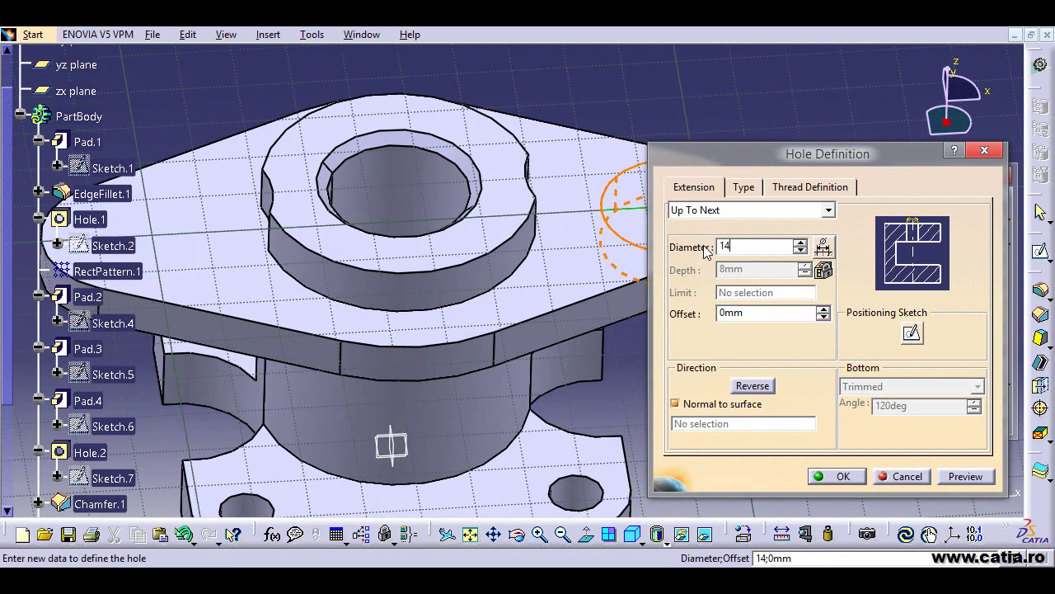
Set the flange hole's diameter to 14 mm and create it with the Up To Next extension.
key("Return")
left_click(837, 475)
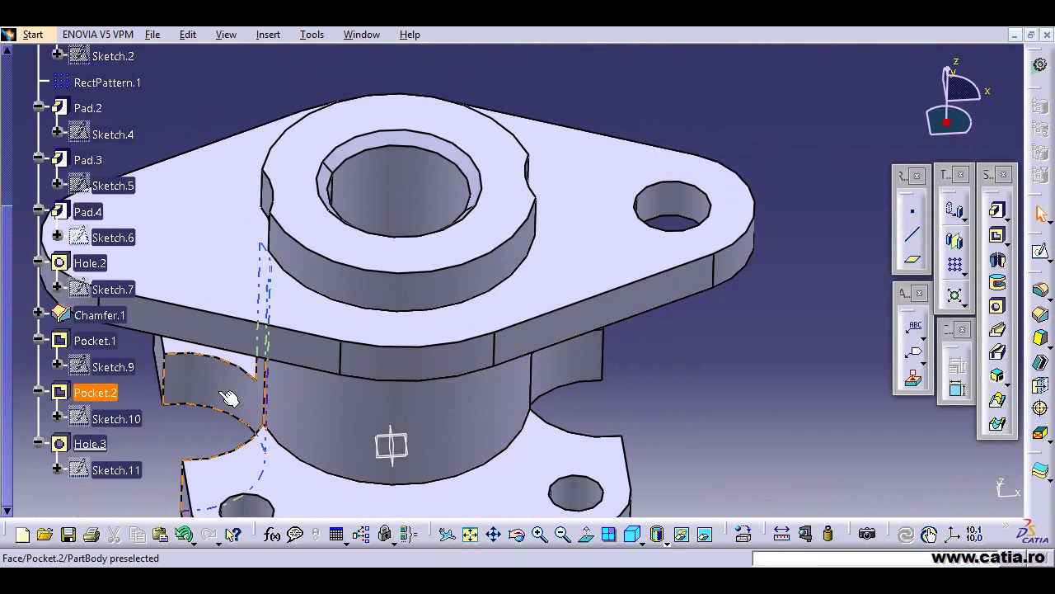
middle_click_drag(474, 397, 561, 346)
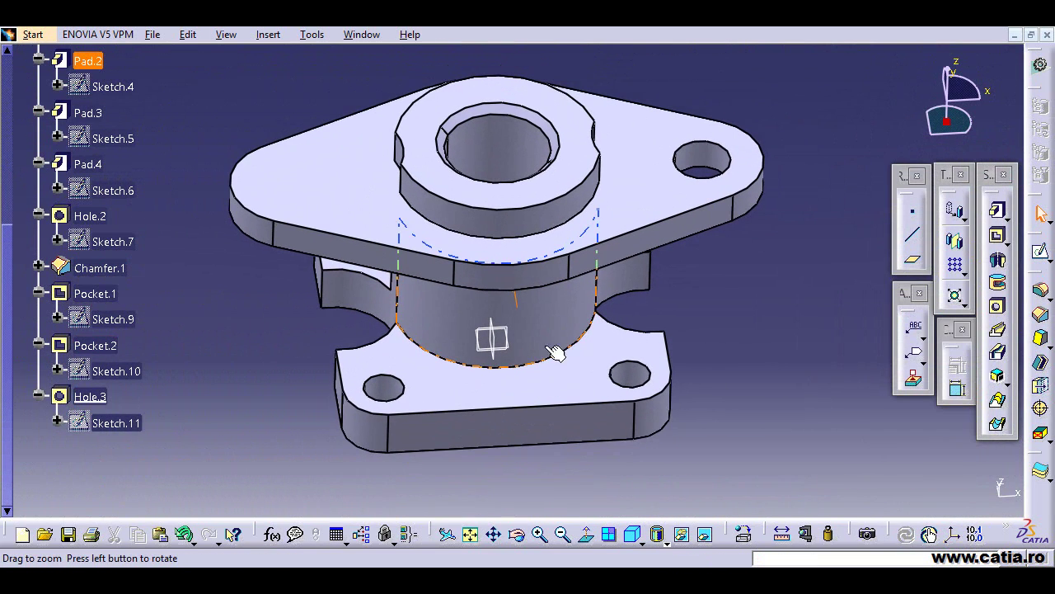
Mirror the 14 mm flange hole about the yz plane.
left_click(93, 398)
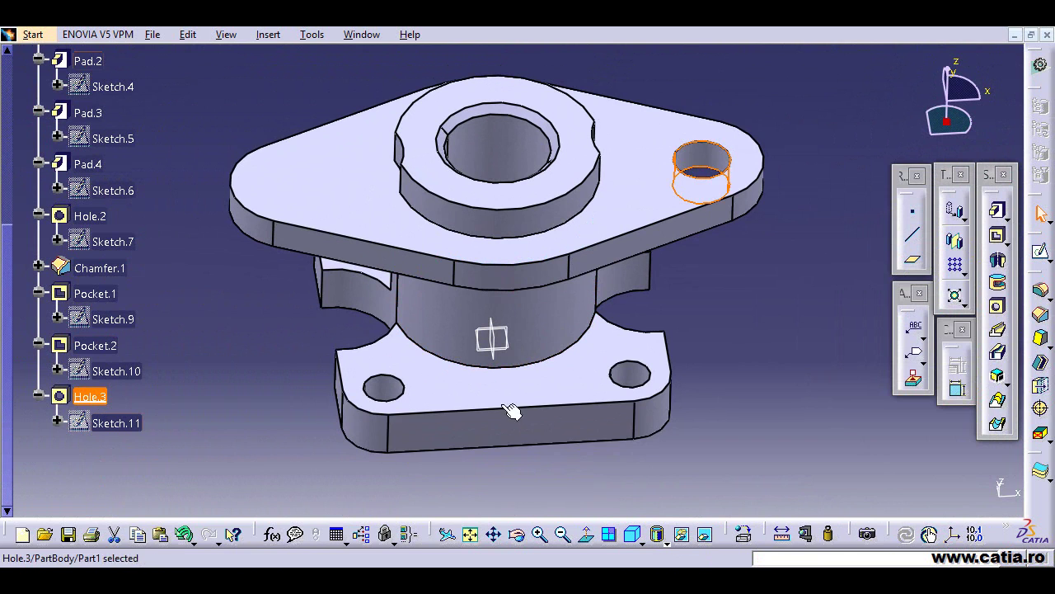
left_click(955, 241)
middle_click_drag(605, 327, 666, 287)
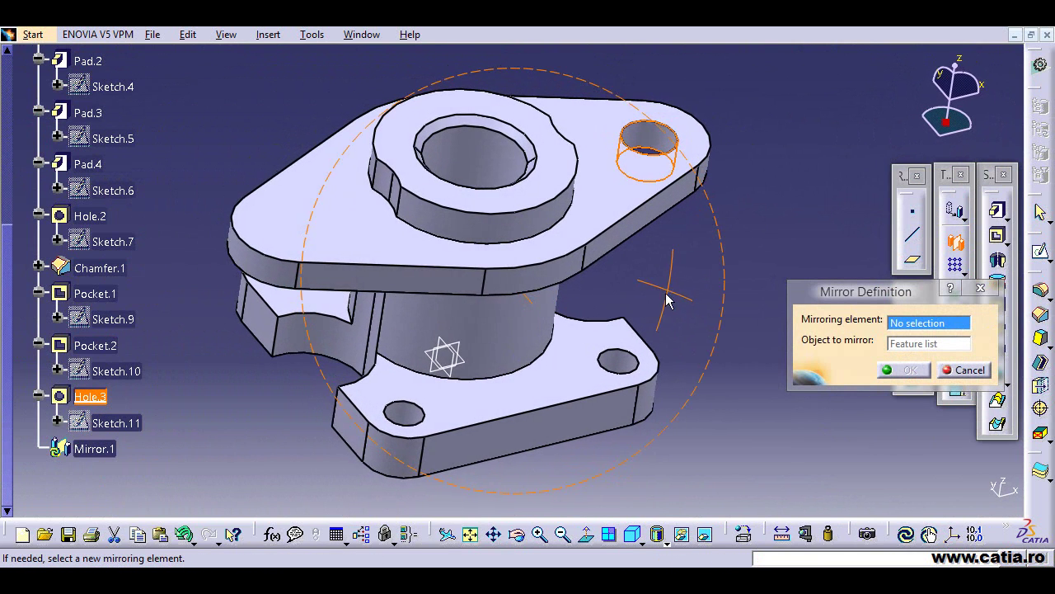
left_click(451, 344)
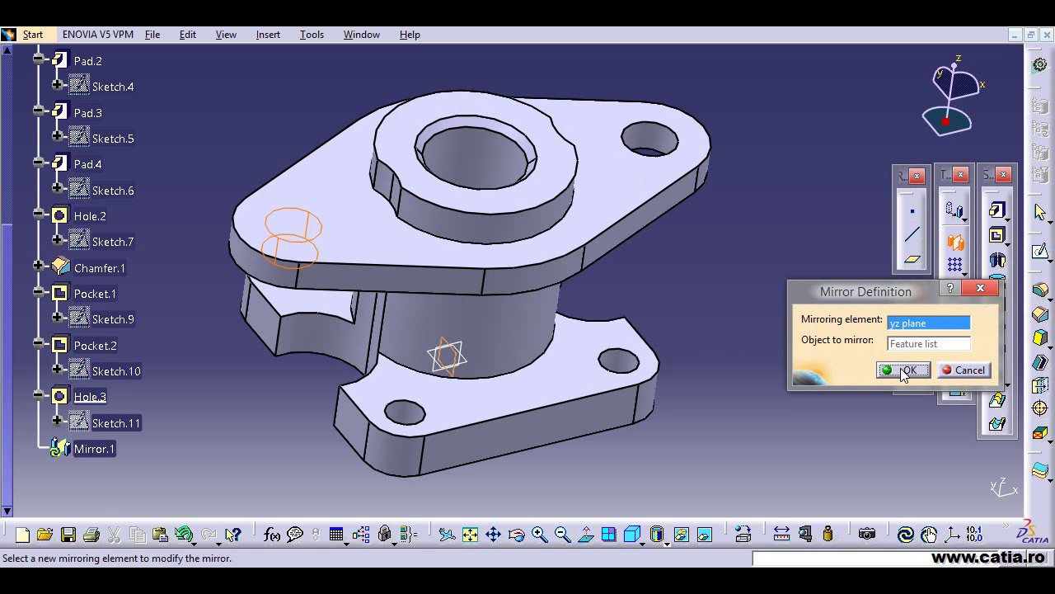
left_click(905, 370)
Sketch a rectangle about 14 mm wide and 29 mm high on the base plate's front face, around the vertical axis.
middle_click_drag(752, 251, 424, 308)
key("alt+Tab")
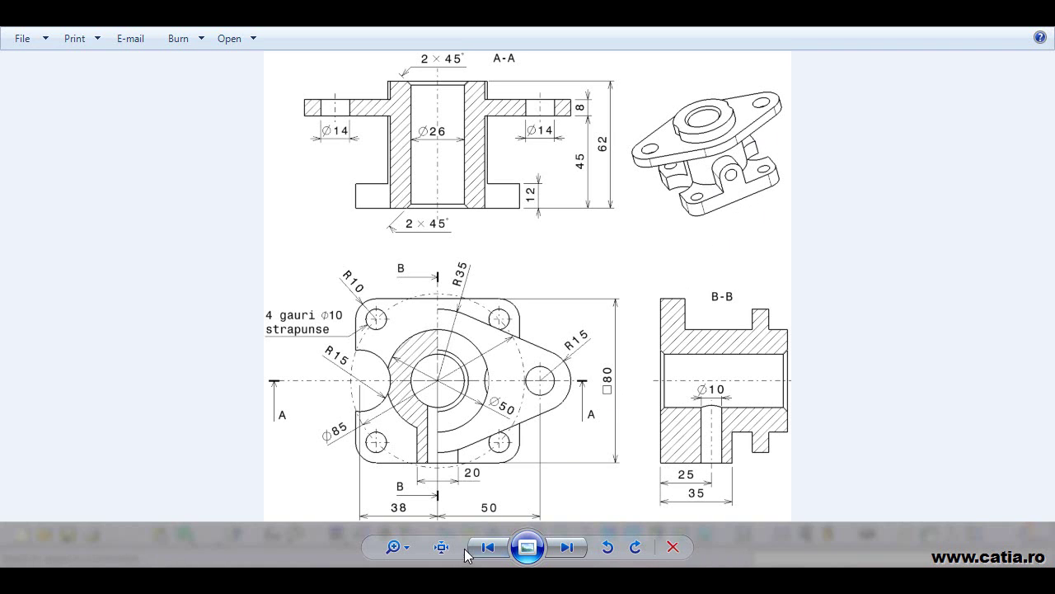
key("alt+Tab")
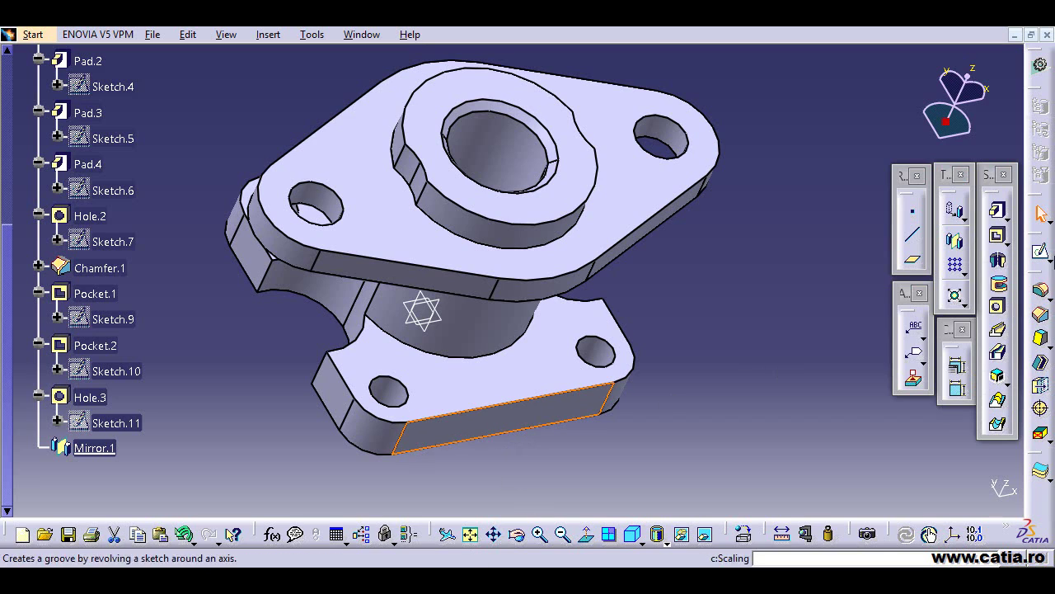
left_click(1041, 251)
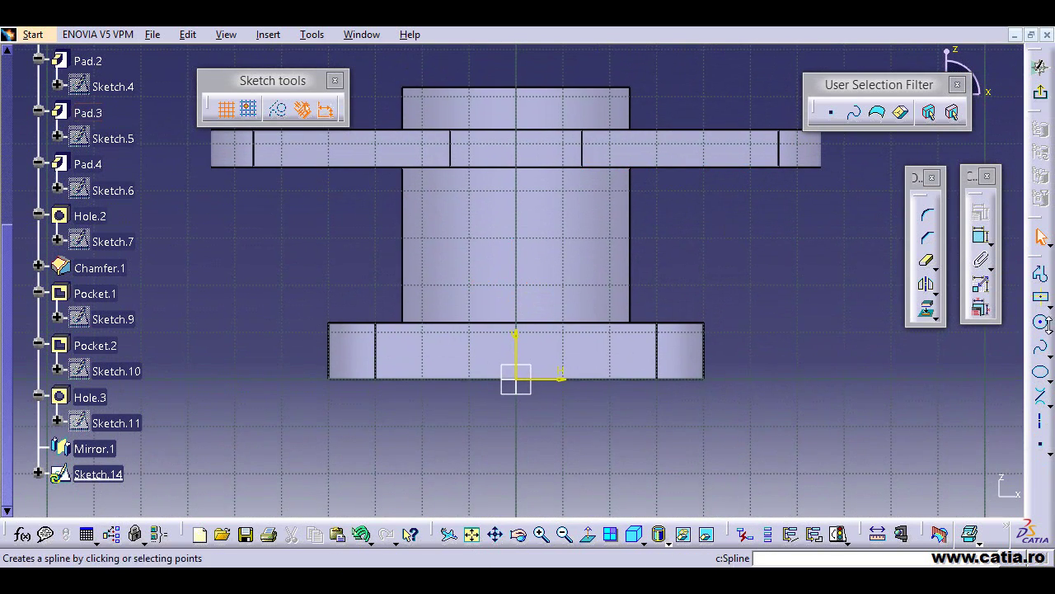
left_click(1048, 301)
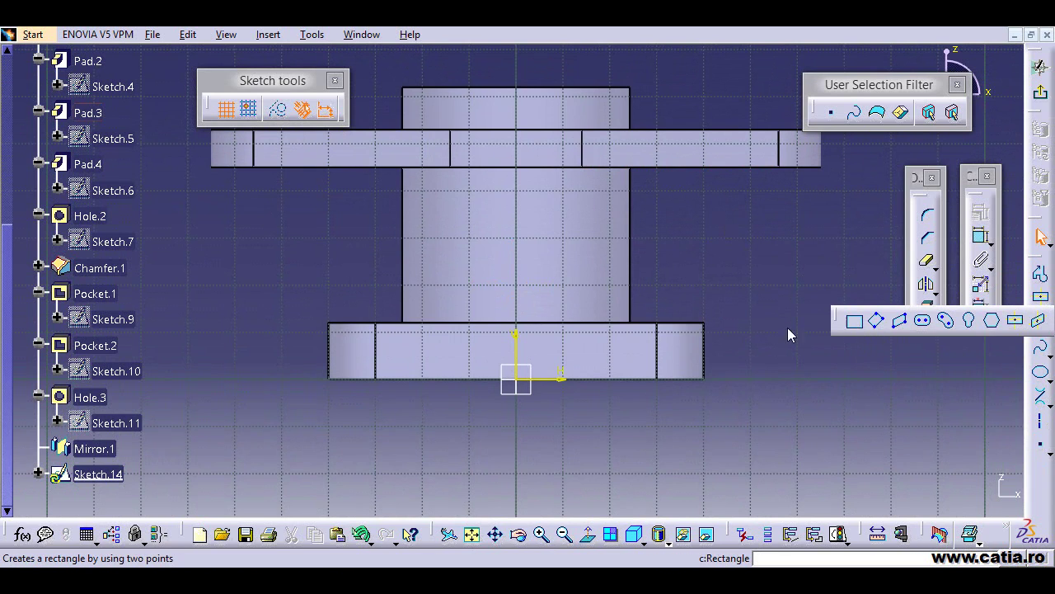
left_click(484, 392)
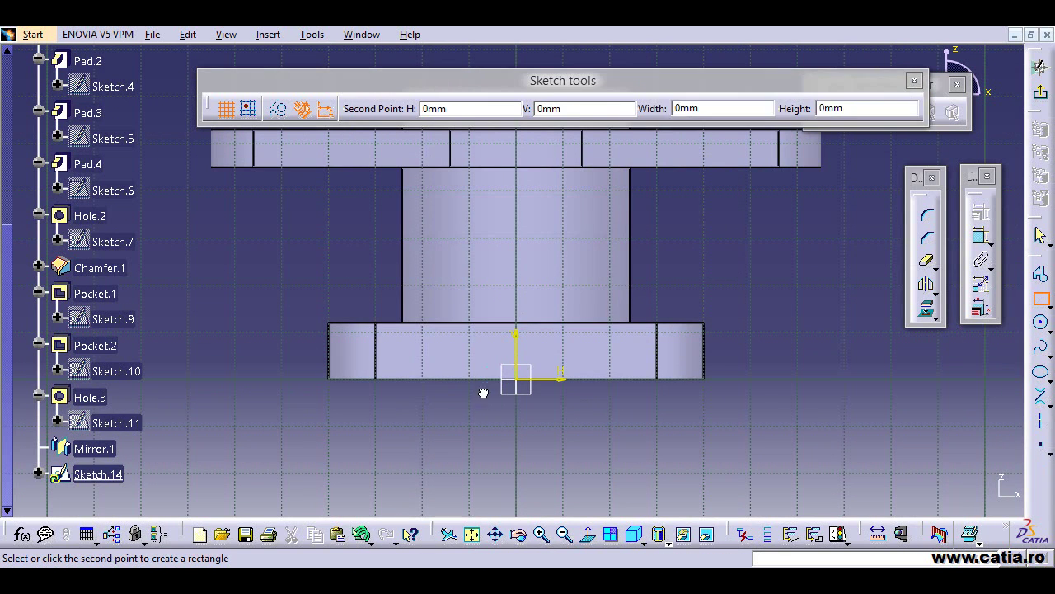
left_click(557, 254)
left_click(690, 432)
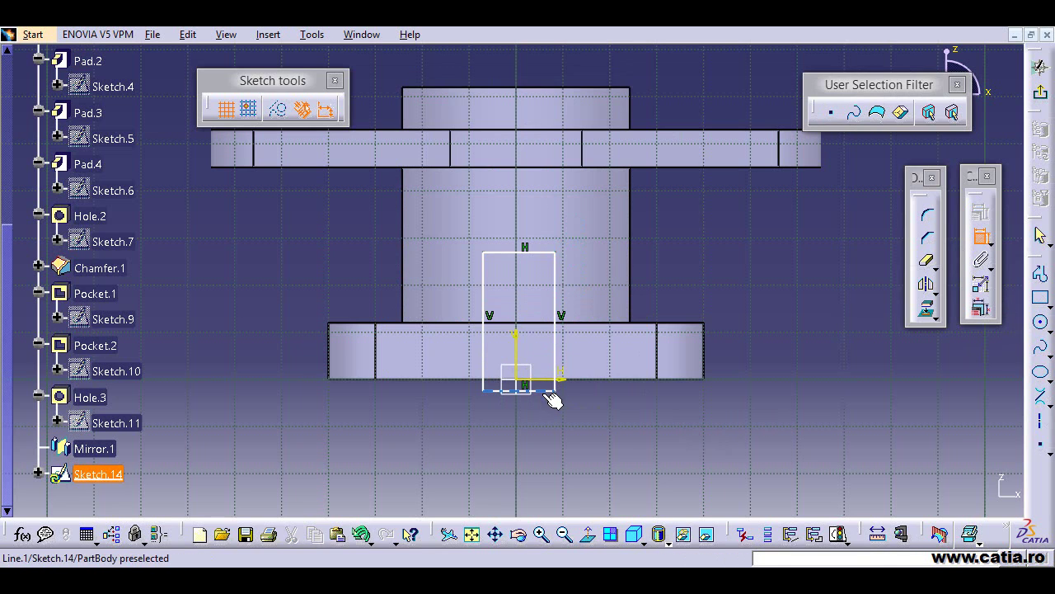
Constrain the rectangle's lower side to be coincident with the base plate's bottom edge.
left_click(549, 391)
right_click(640, 421)
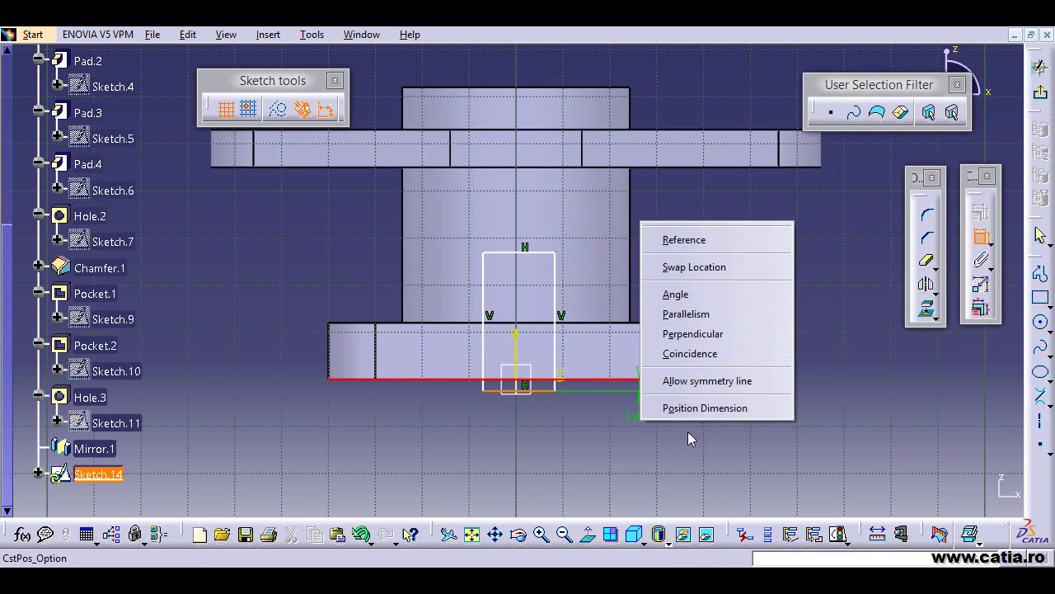
left_click(720, 354)
Make the rectangle's two vertical sides symmetric about the sketch's vertical axis.
left_click(485, 343)
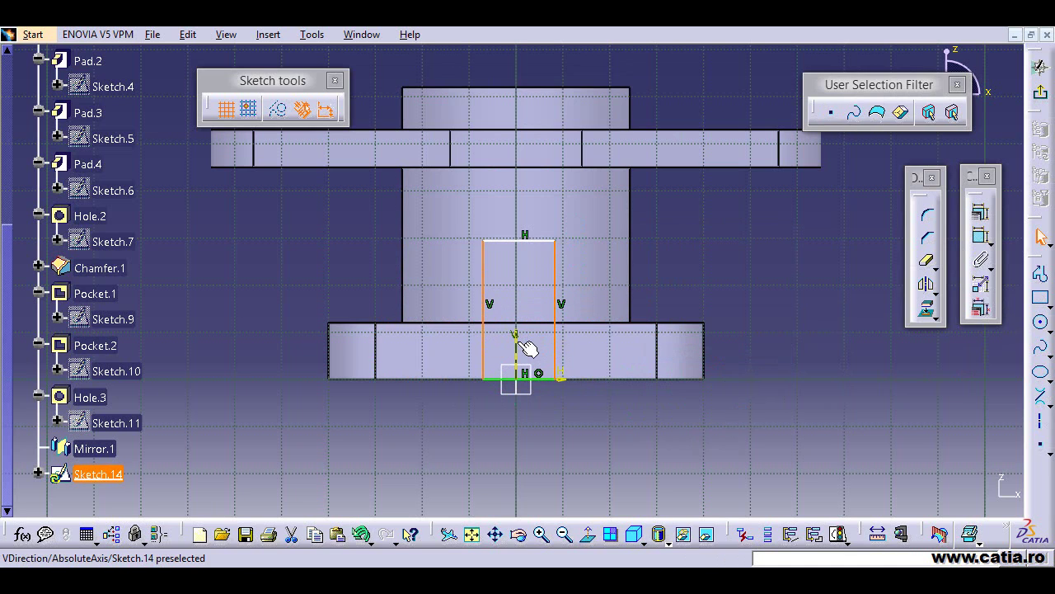
left_click(522, 341, "ctrl")
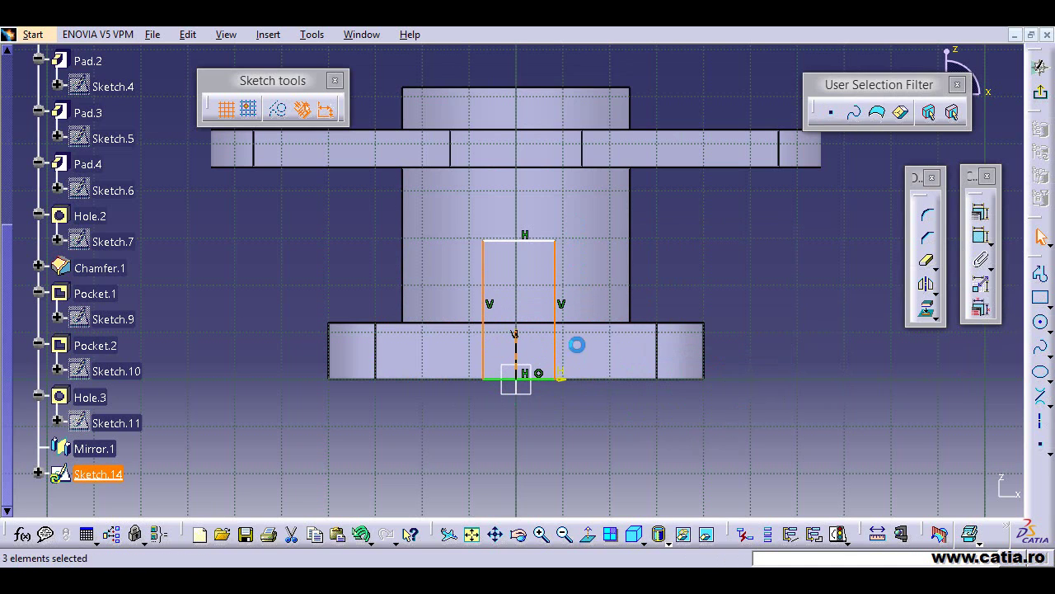
left_click(982, 218)
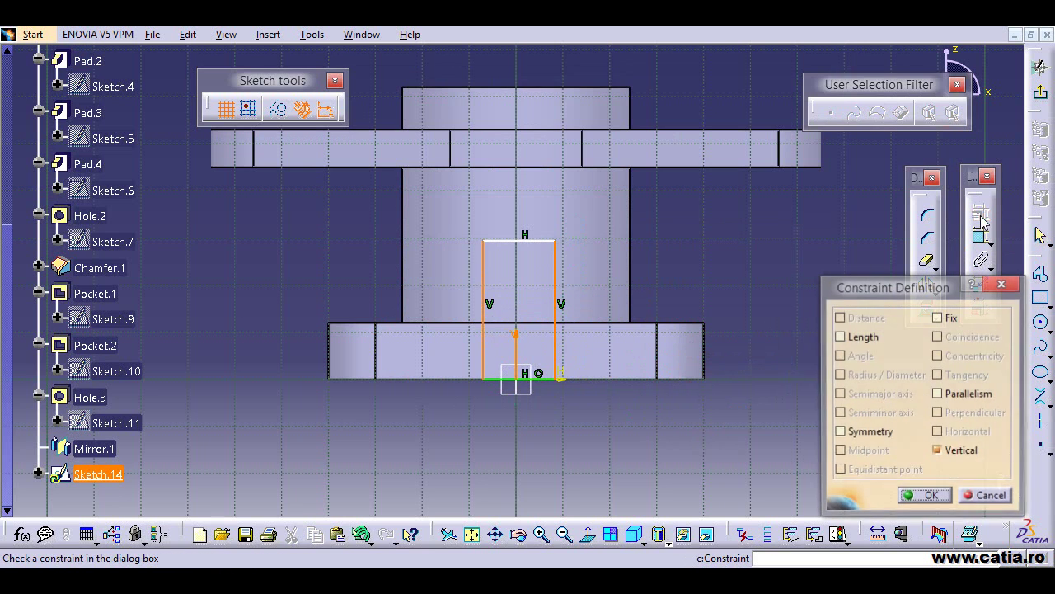
left_click(841, 432)
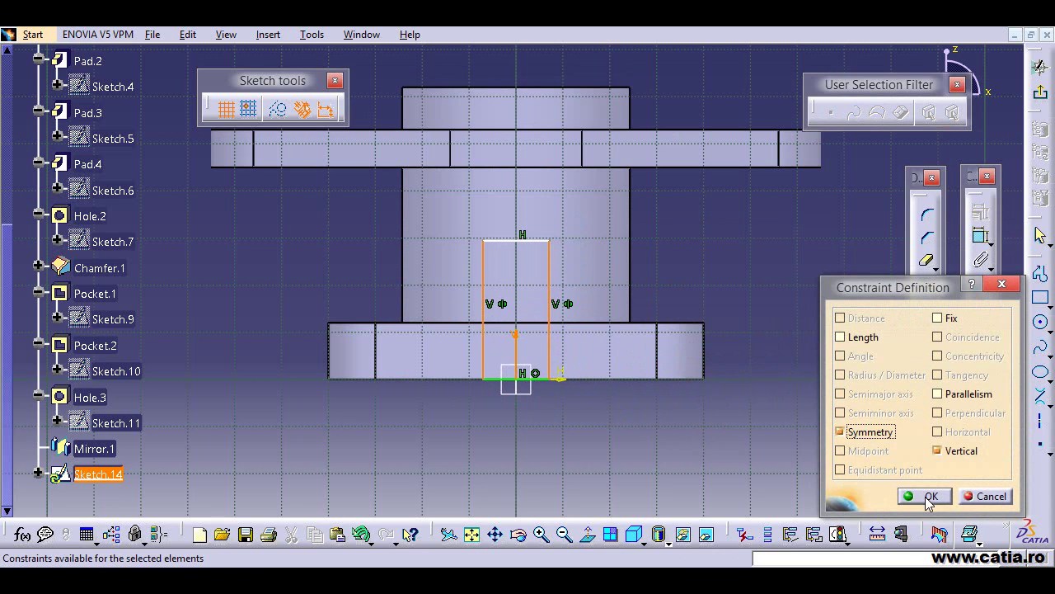
left_click(928, 496)
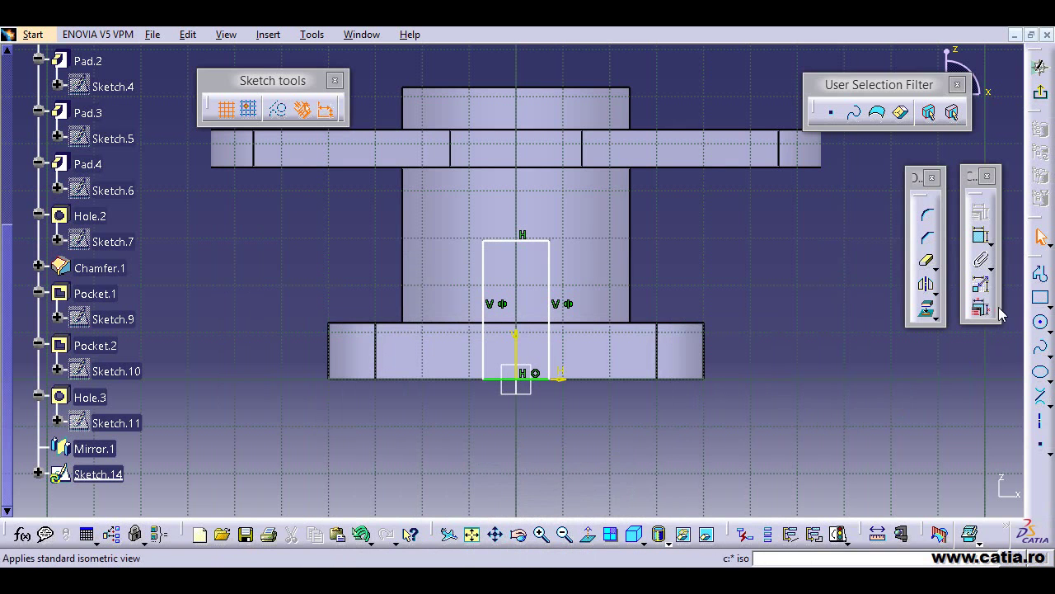
Dimension the distance between the rectangle's vertical sides and set it to 20 mm.
left_click(980, 236)
left_click(487, 274)
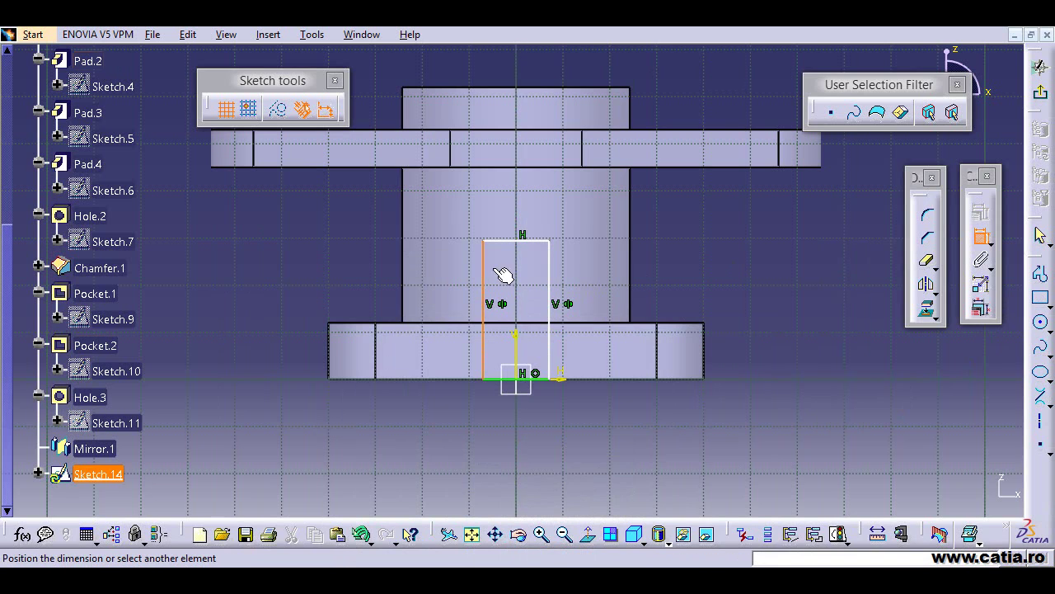
left_click(550, 277)
left_click(595, 435)
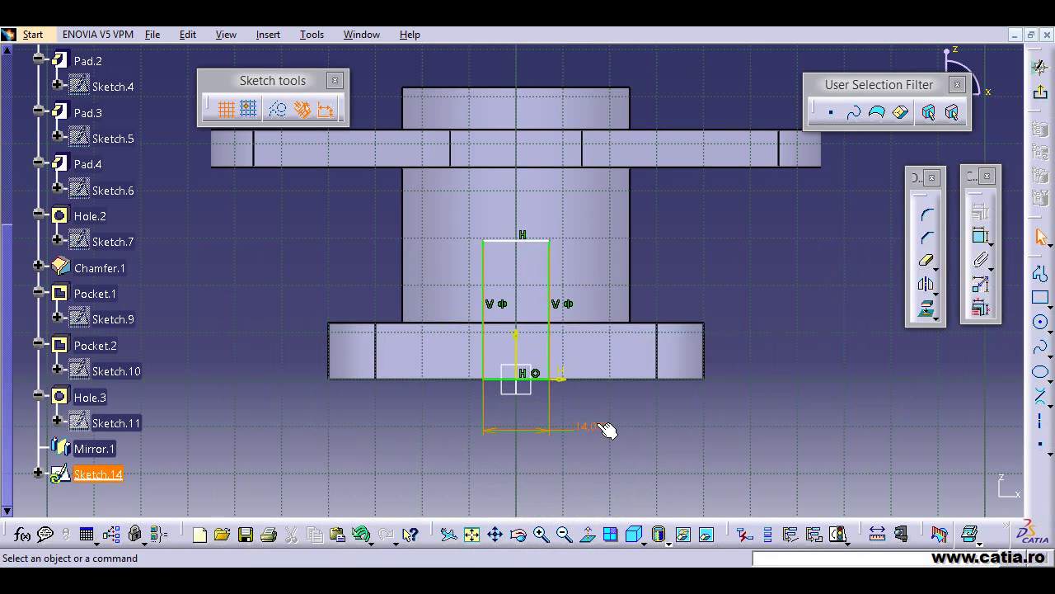
double_click(600, 426)
type("20")
key("Return")
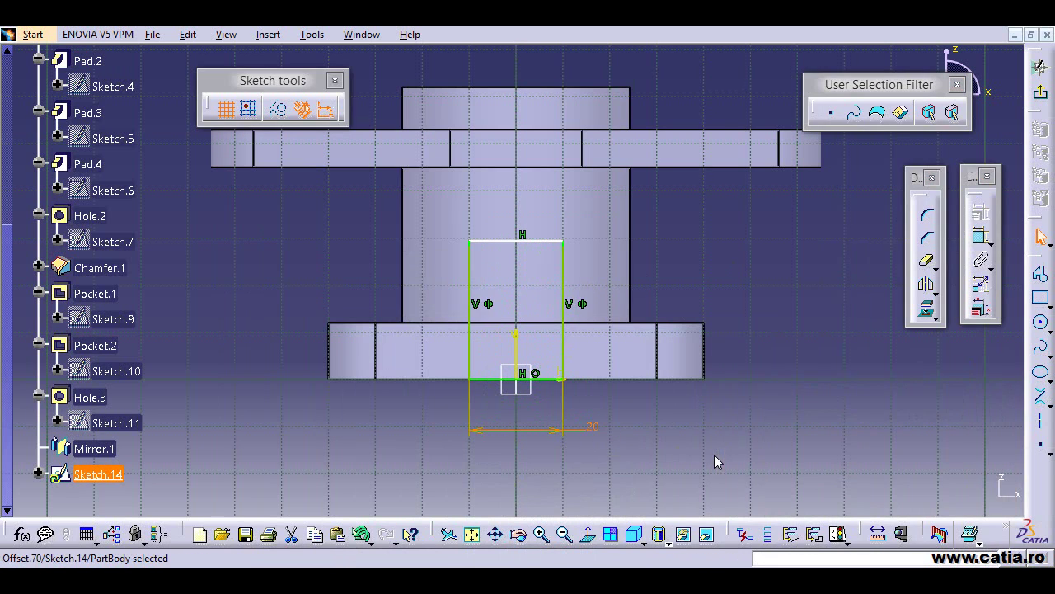
Check the lug in the reference drawing, and dimension the rectangle's height at 30 mm.
key("alt+Tab")
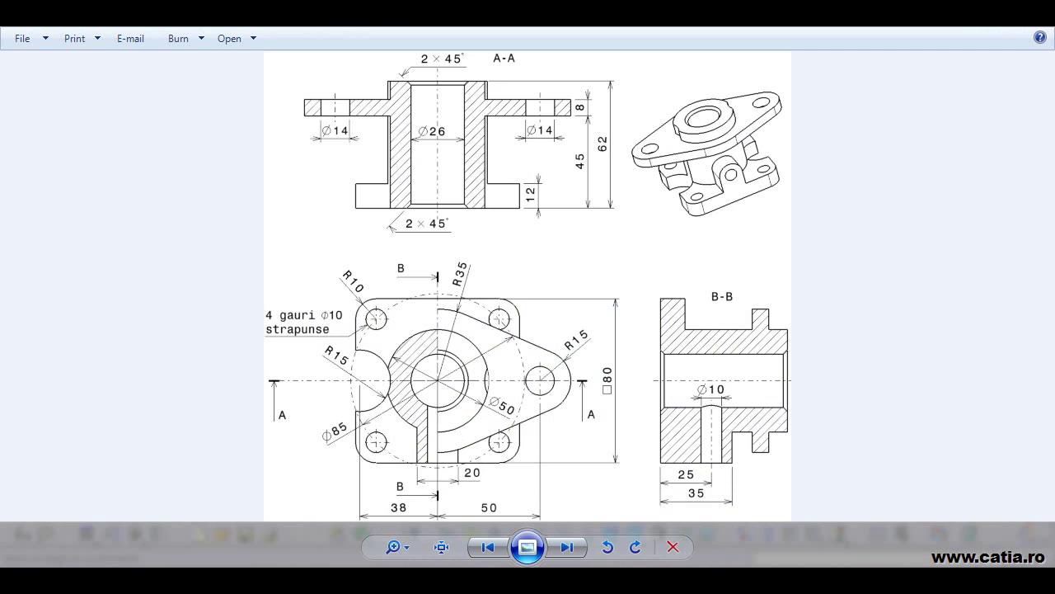
key("alt+Tab")
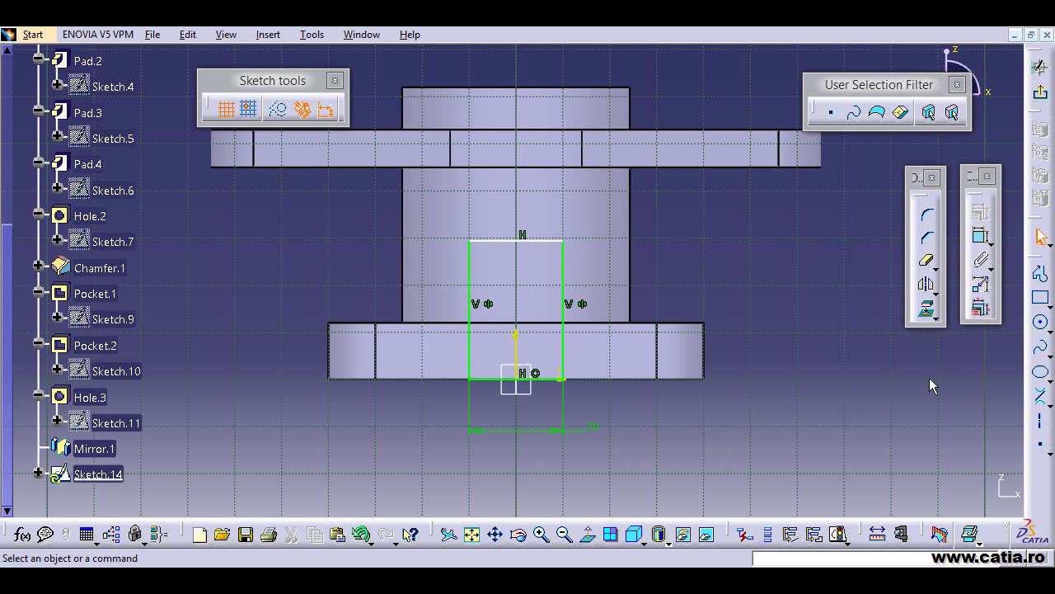
left_click(981, 236)
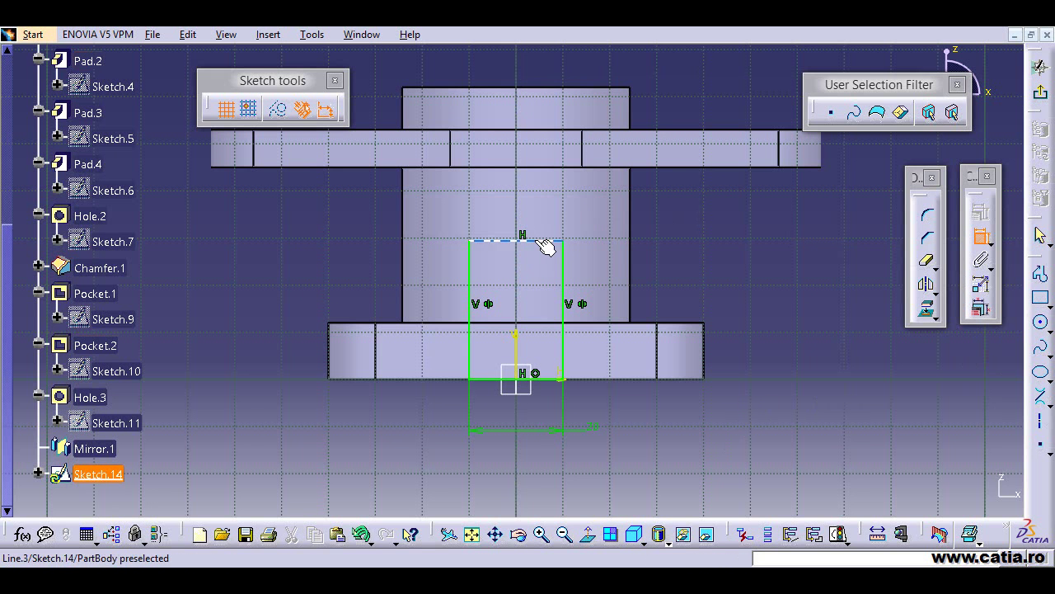
left_click(544, 241)
left_click(554, 383)
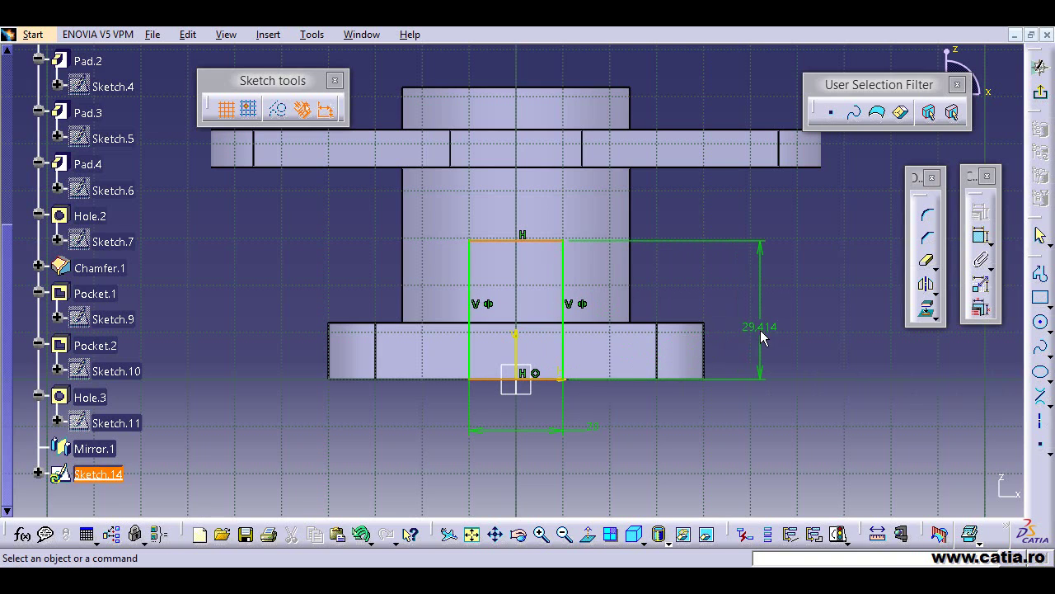
left_click(760, 330)
double_click(759, 328)
type("30")
key("Return")
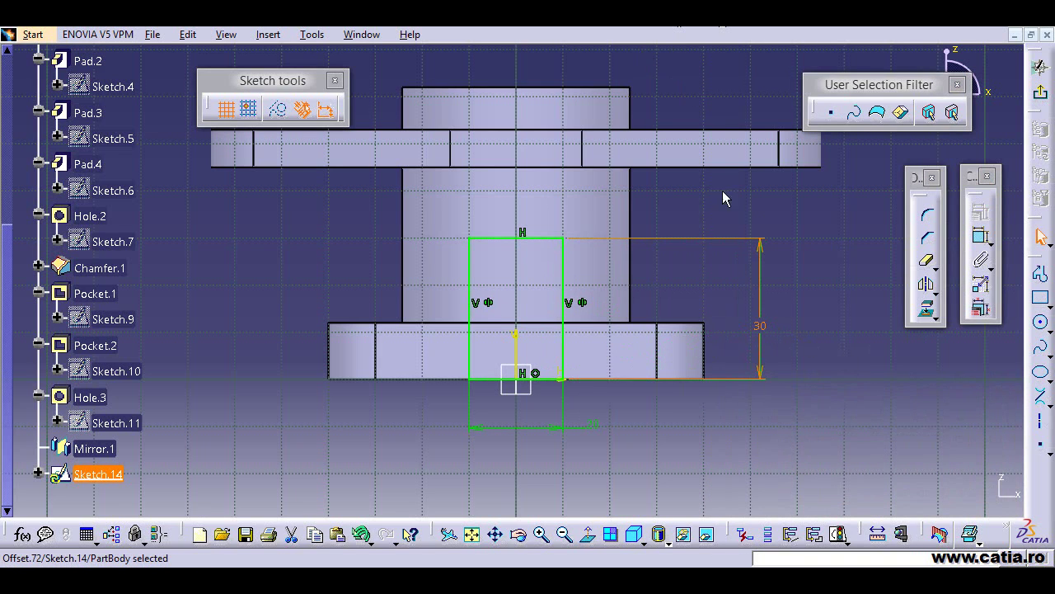
left_click(807, 277)
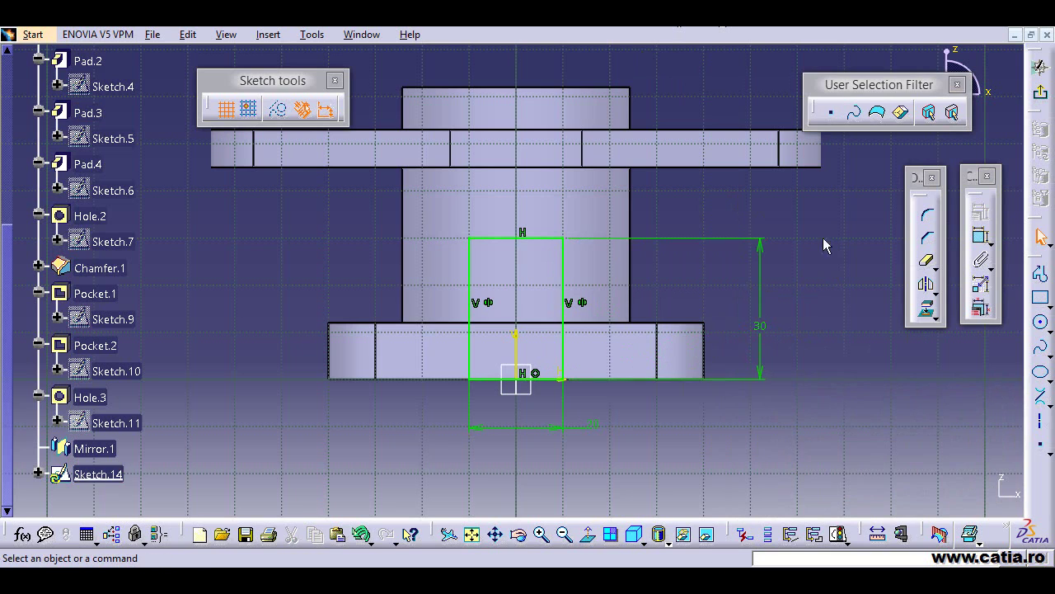
Round the rectangle's two upper corners with the Corner tool, radius about 9.6 mm on the left and 10.8 mm on the right.
left_click(932, 218)
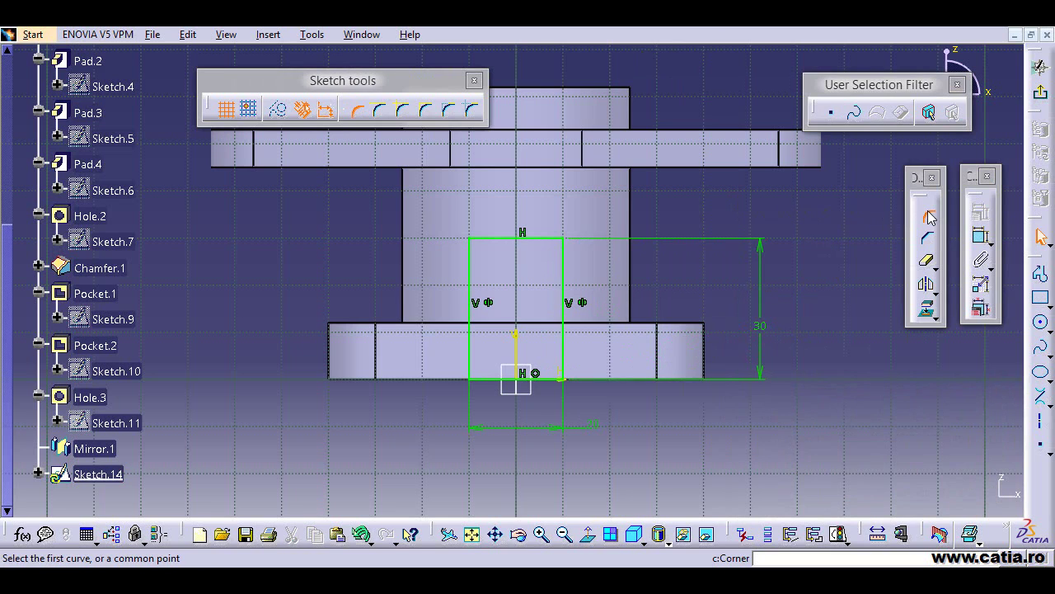
left_click(500, 239)
left_click(470, 258)
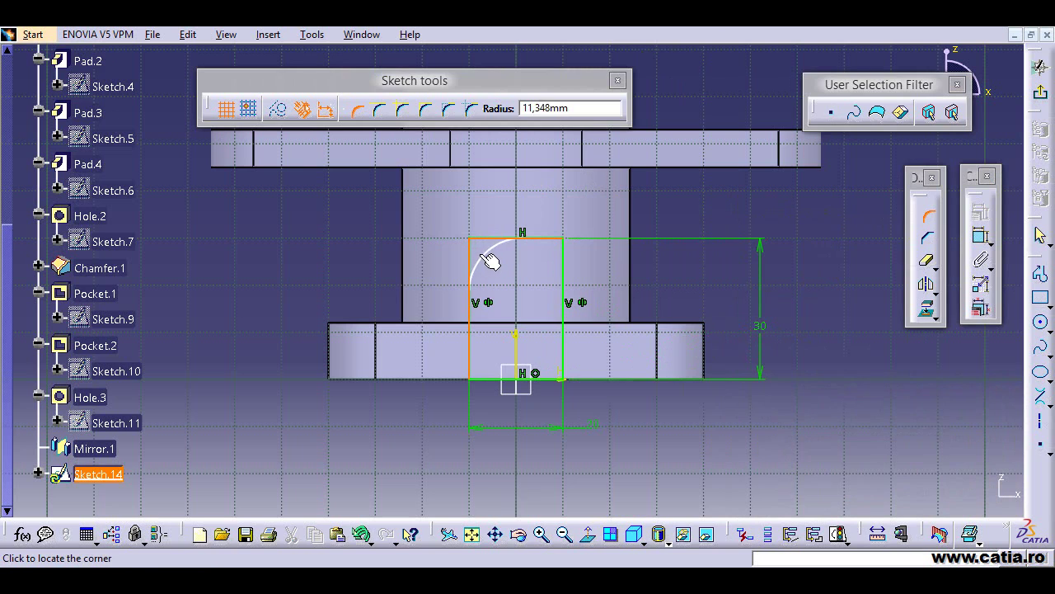
left_click(489, 261)
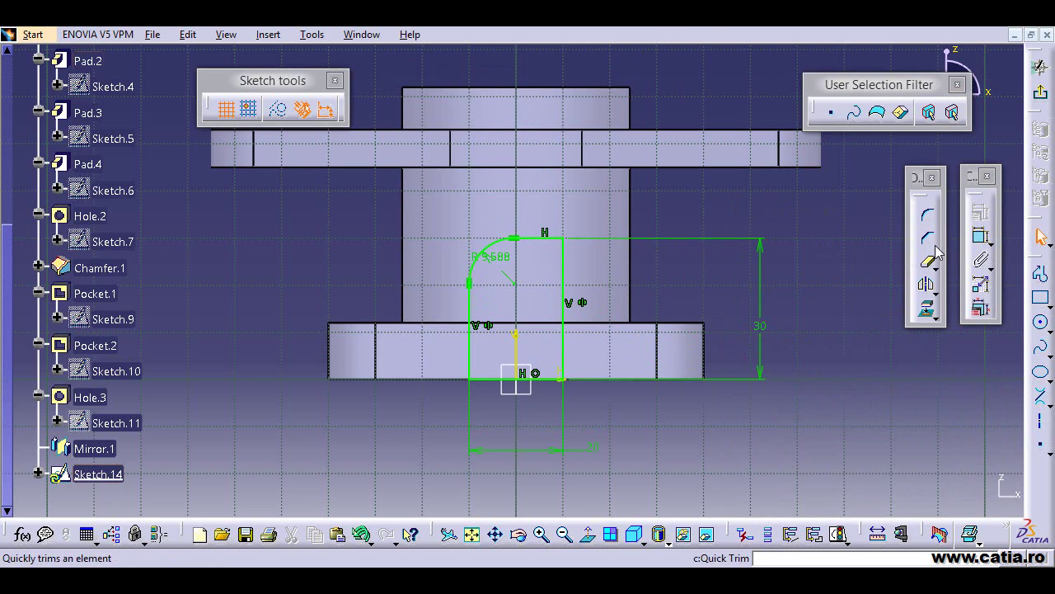
left_click(929, 215)
left_click(545, 238)
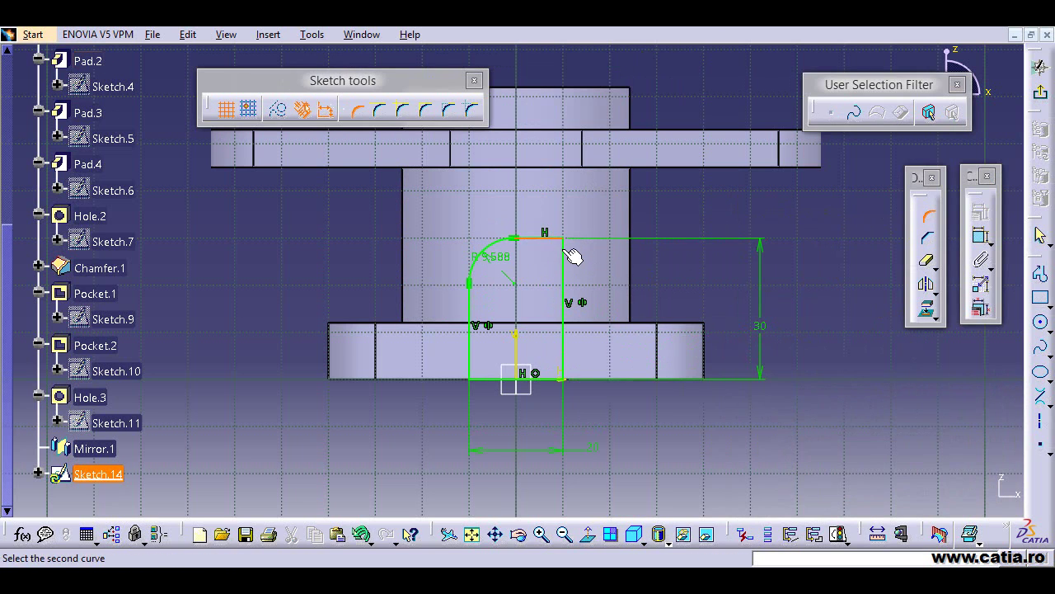
left_click(565, 262)
left_click(546, 275)
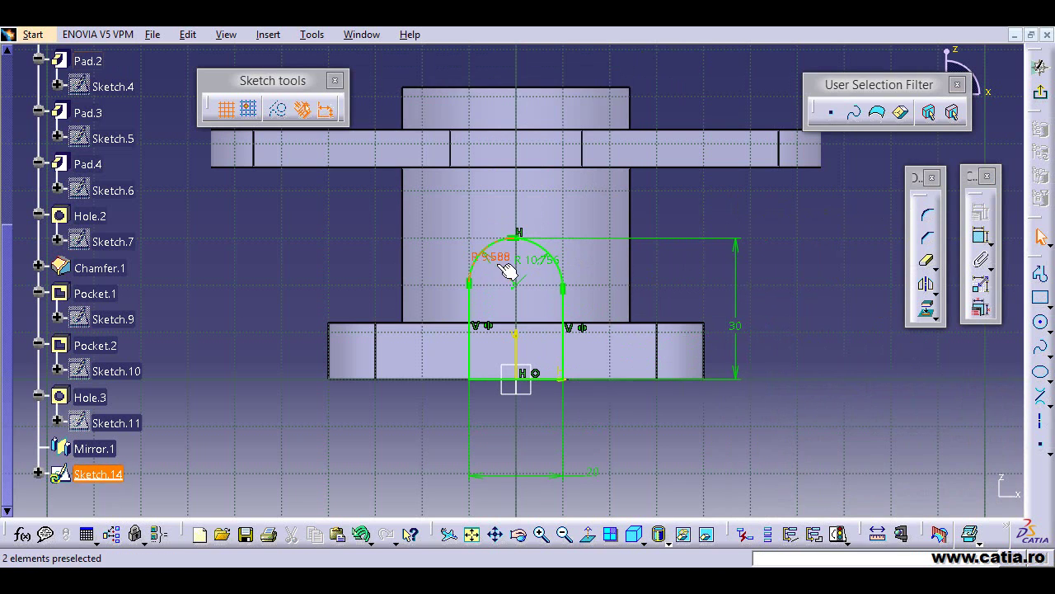
Set the radius of both upper corners to 10 mm so the lug profile ends in a full arc.
double_click(503, 262)
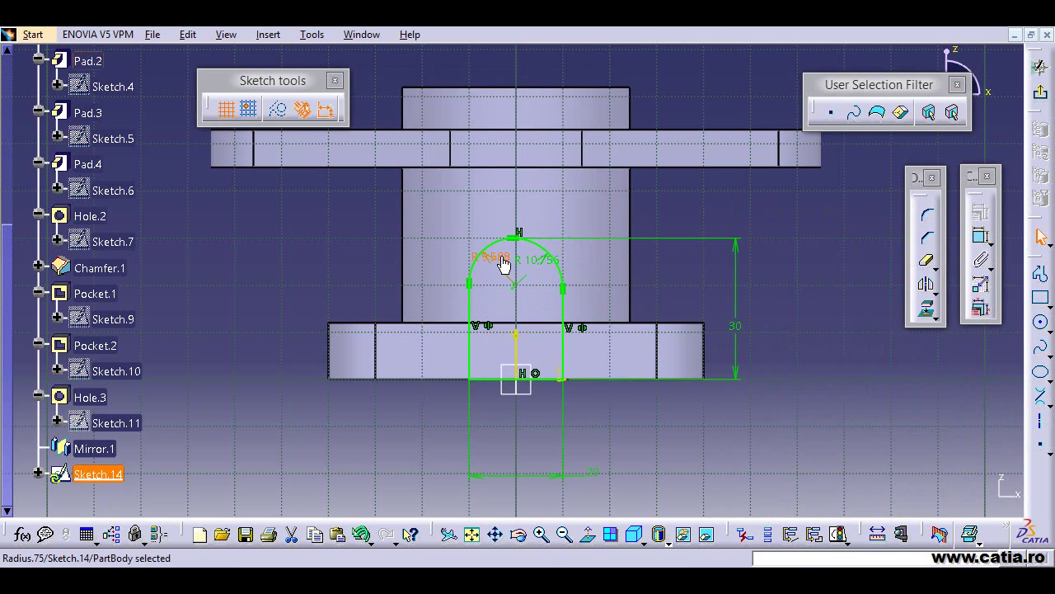
key("Return")
double_click(549, 262)
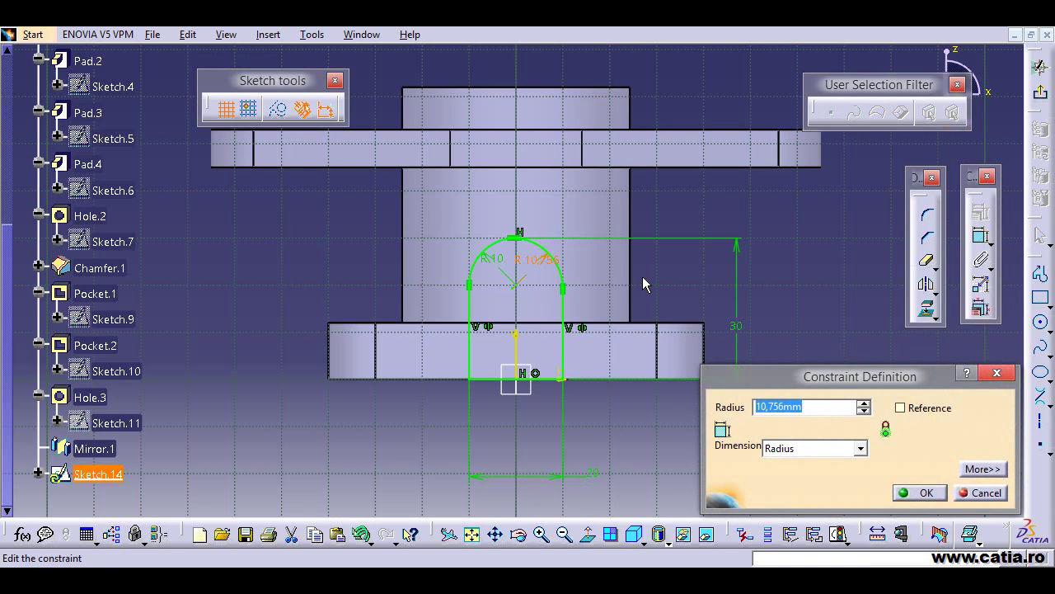
type("10")
key("Return")
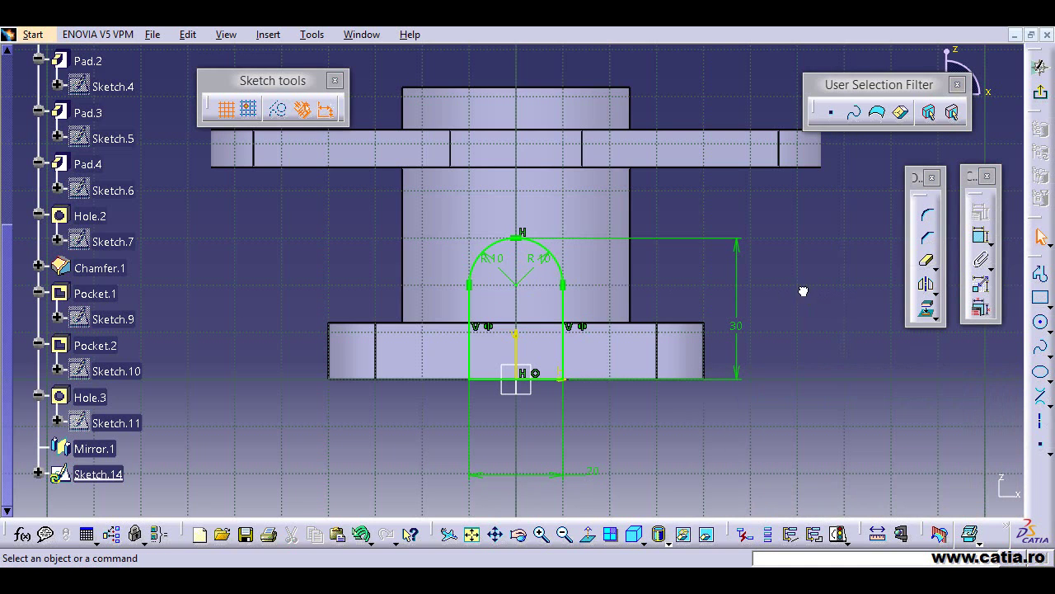
Exit the sketch and extrude the lug profile toward the cylinder as a Pad with the Up to next limit.
mouse_move(497, 233)
middle_mouse_down()
mouse_move(528, 264)
mouse_move(619, 288)
mouse_move(607, 212)
mouse_move(625, 176)
mouse_move(579, 253)
mouse_move(724, 253)
middle_mouse_up()
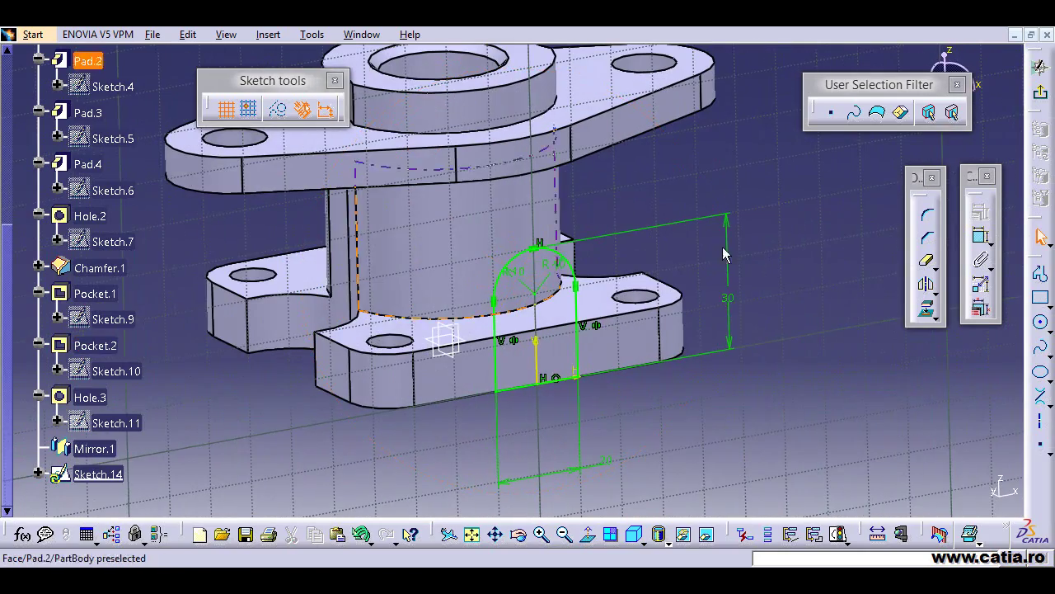
left_click(1043, 93)
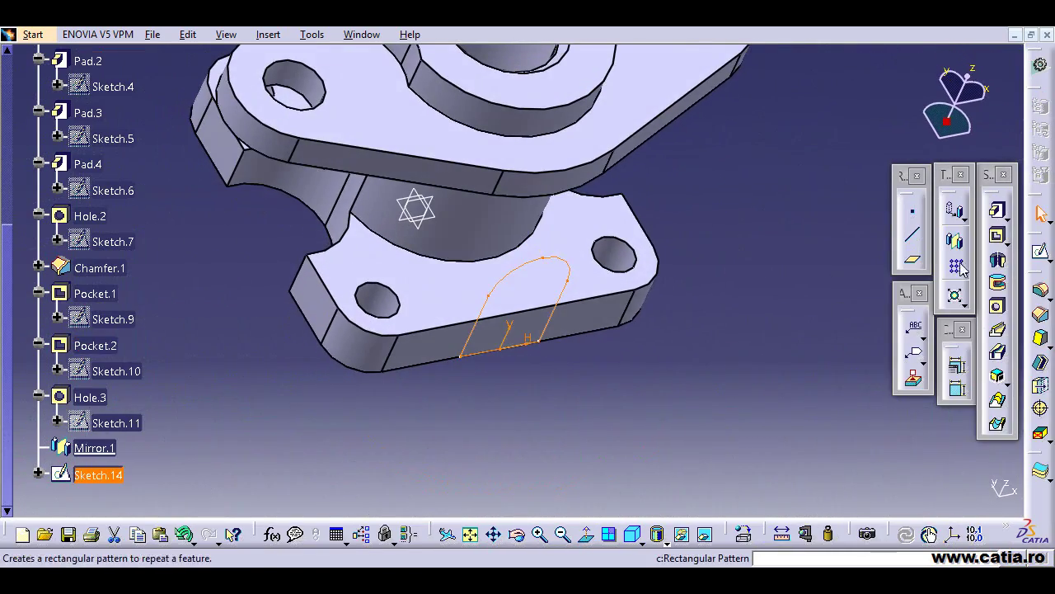
left_click(999, 216)
middle_click_drag(625, 420, 691, 306)
left_click(826, 327)
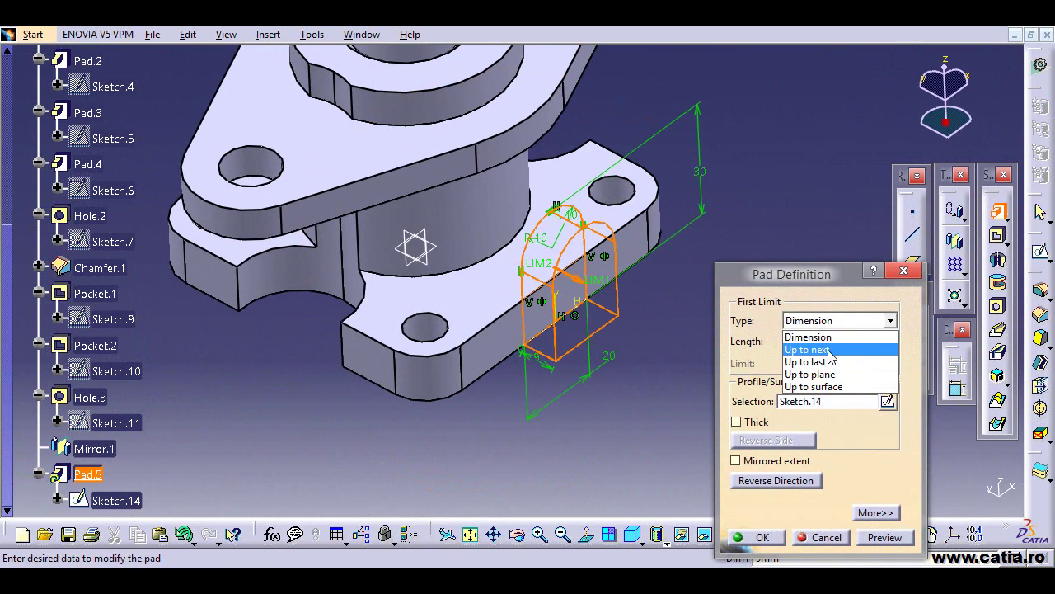
left_click(831, 354)
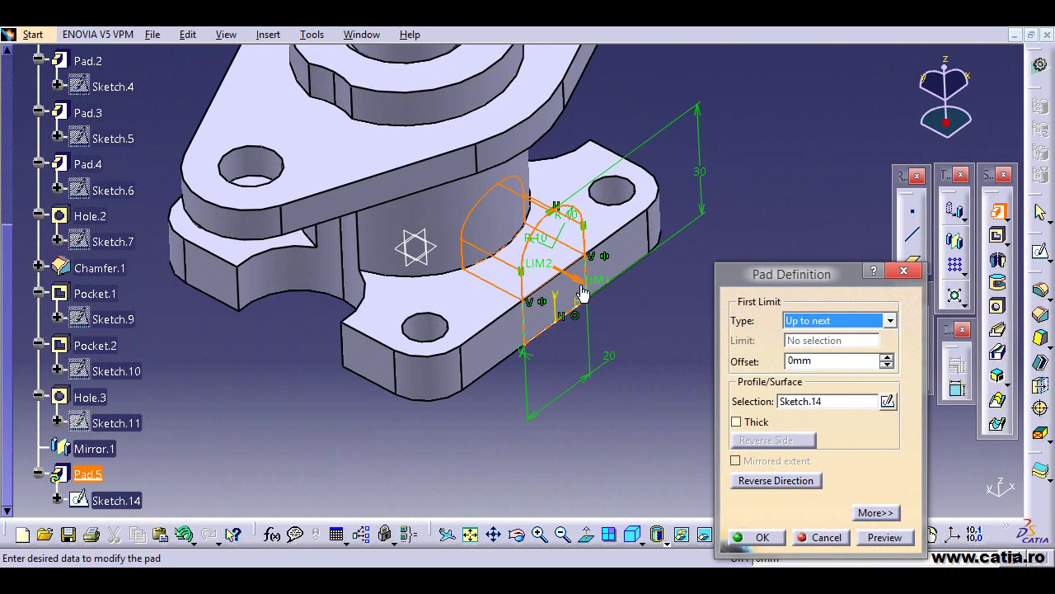
left_click(885, 537)
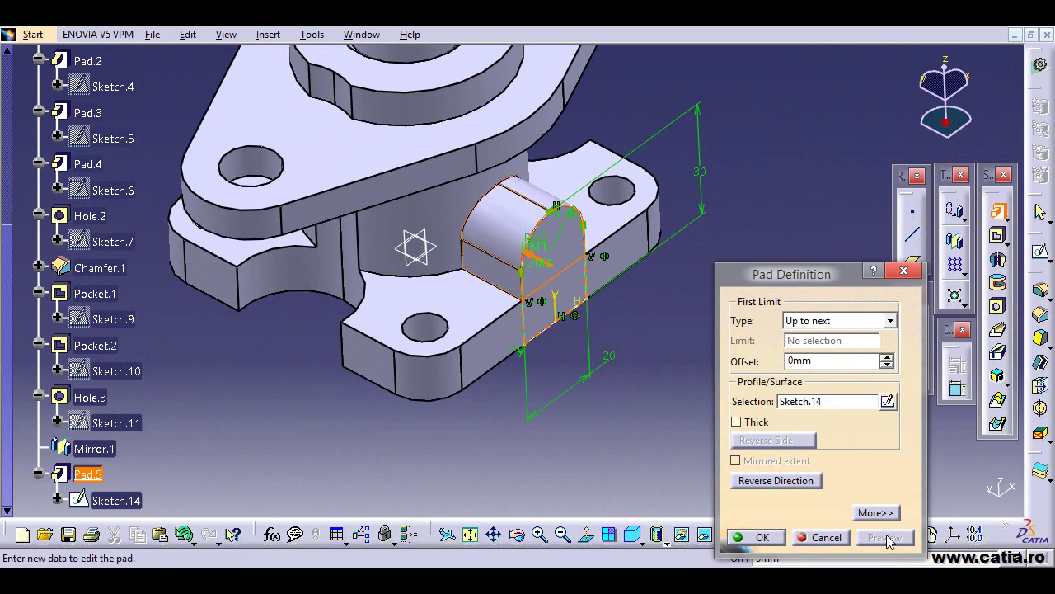
left_click(771, 539)
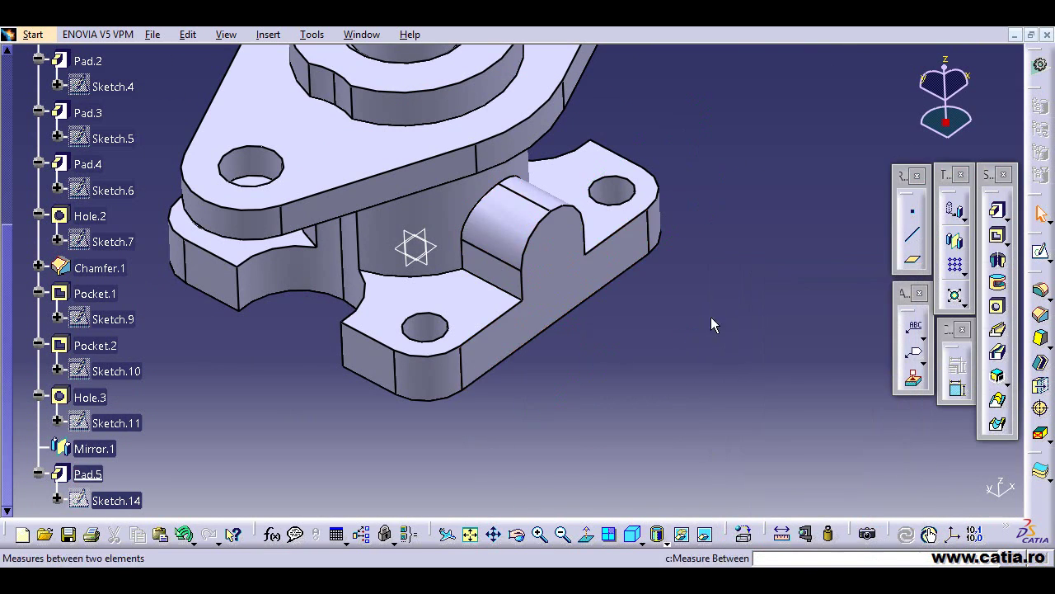
Start a hole on the lug's front face and make its centre concentric with the lug's rounded upper arc.
mouse_move(711, 317)
middle_mouse_down()
mouse_move(438, 297)
mouse_move(773, 217)
mouse_move(596, 299)
mouse_move(624, 238)
mouse_move(709, 335)
middle_mouse_up()
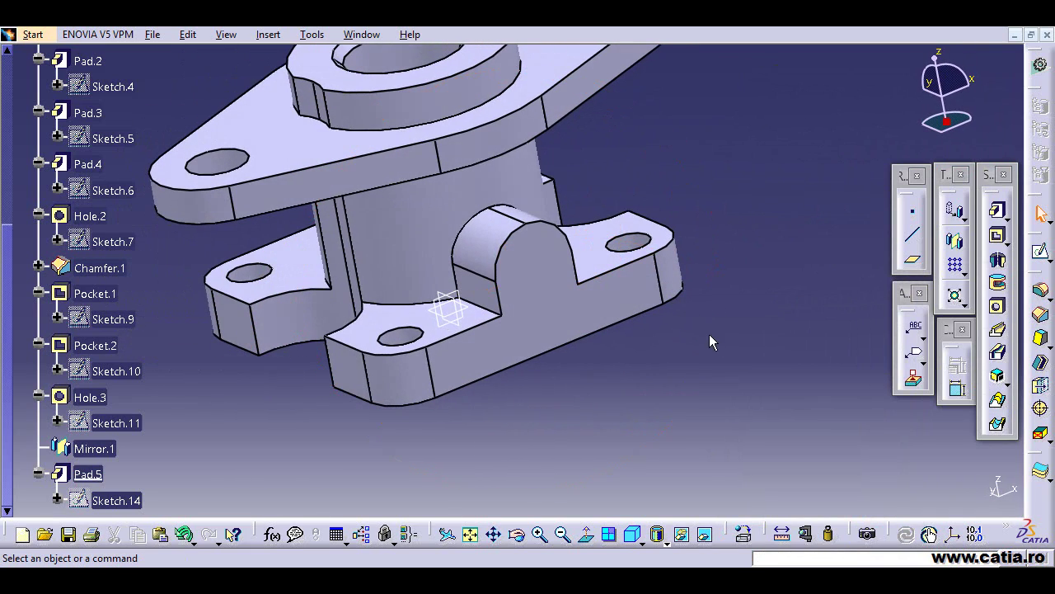
left_click(997, 306)
left_click(525, 260)
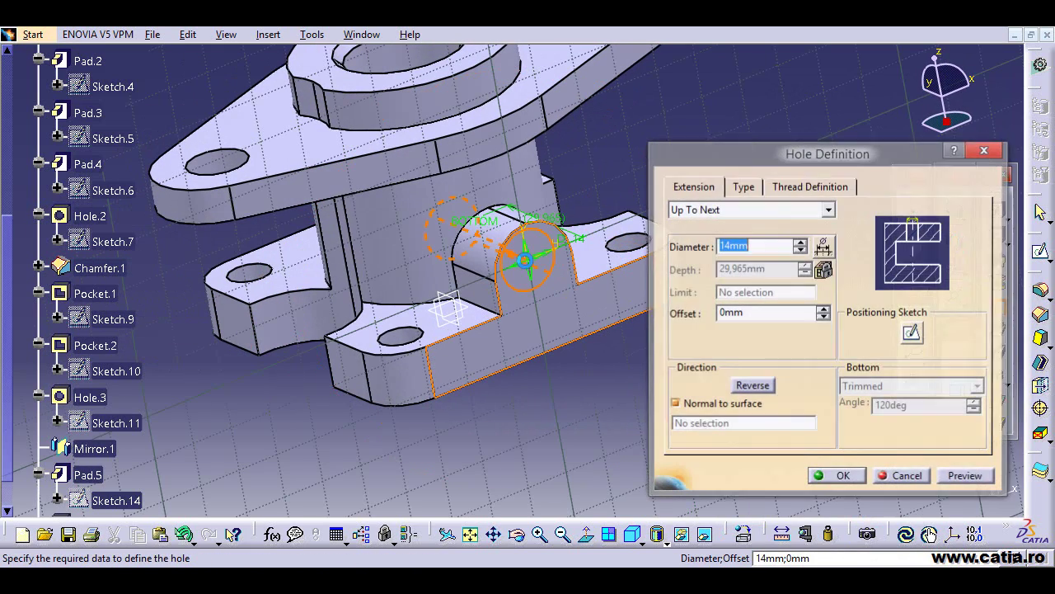
left_click(912, 333)
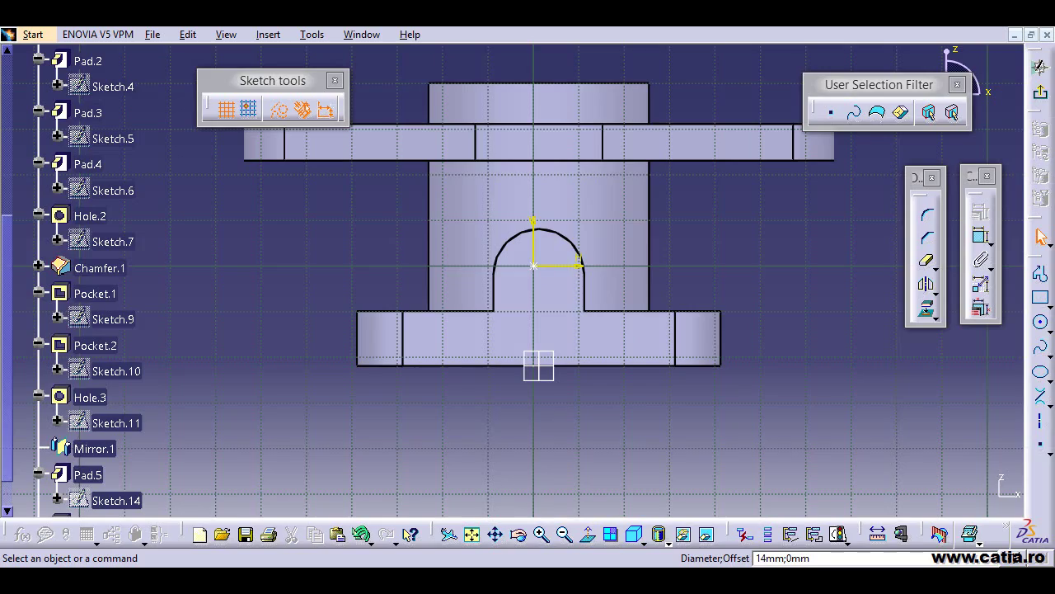
left_click(983, 238)
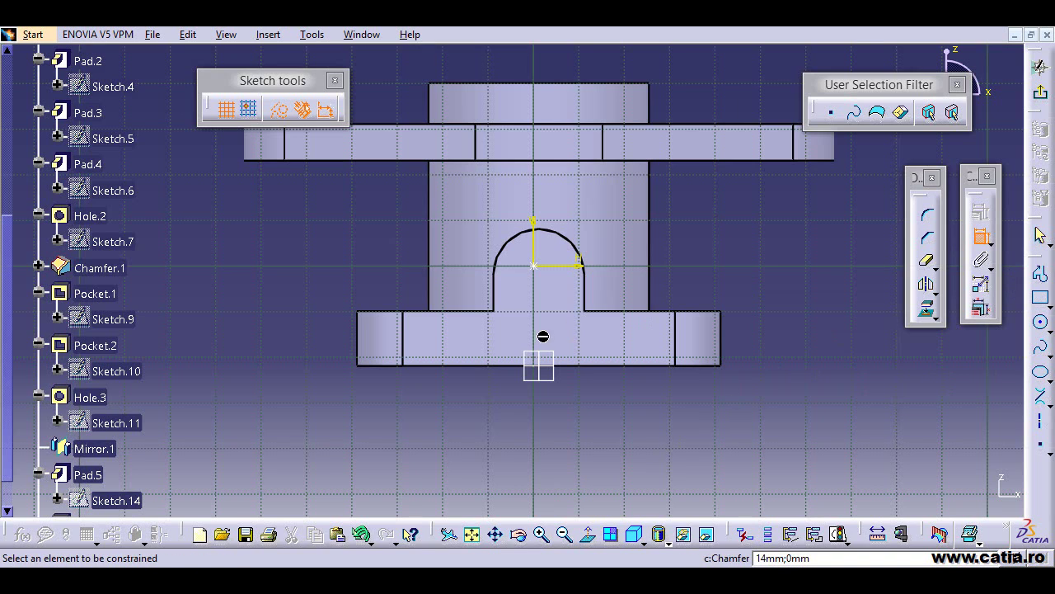
left_click(535, 266)
left_click(515, 245)
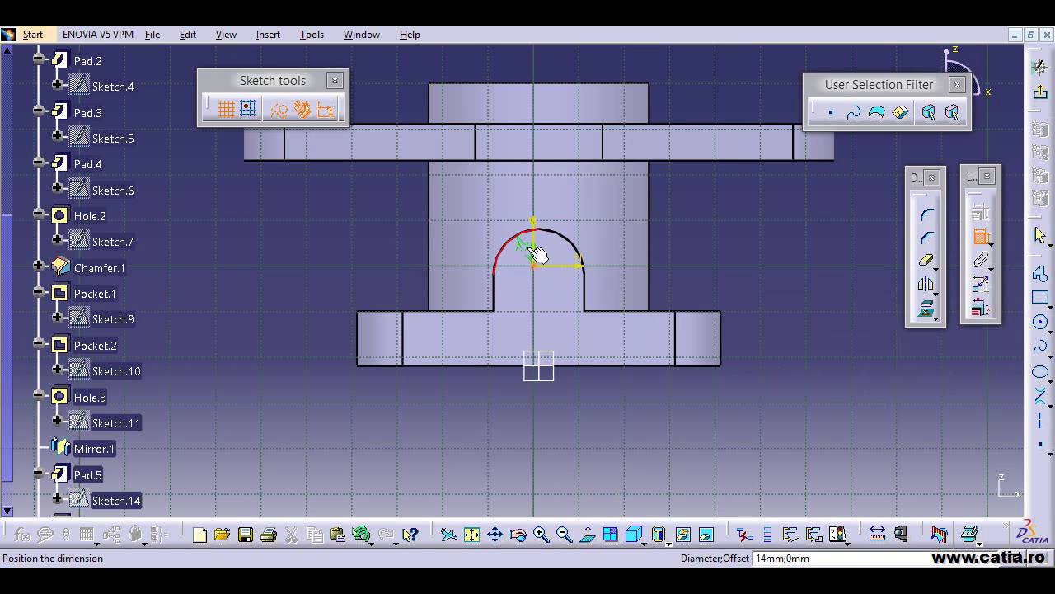
right_click(702, 407)
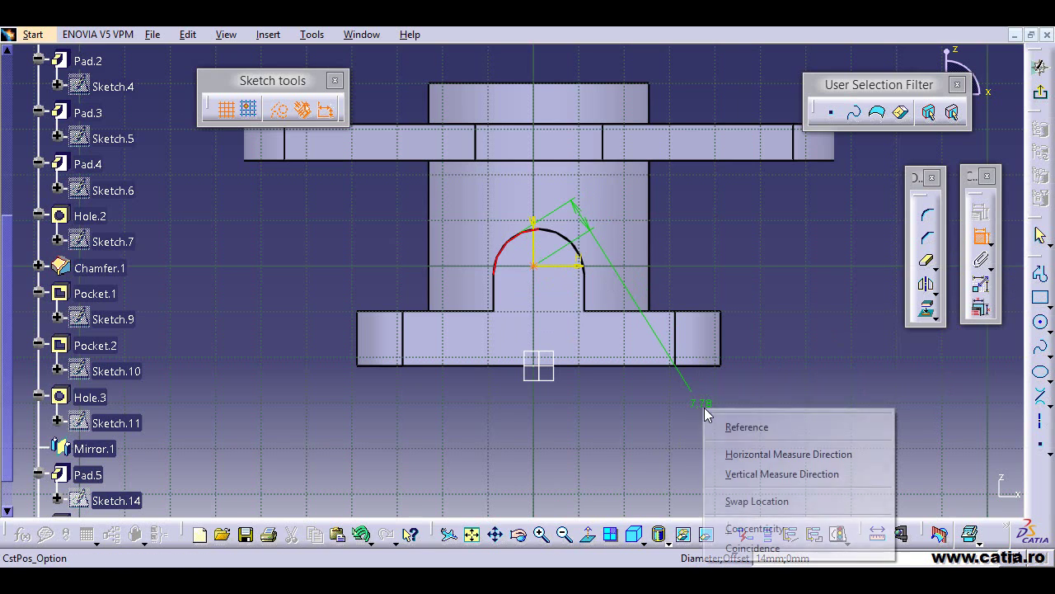
left_click(772, 529)
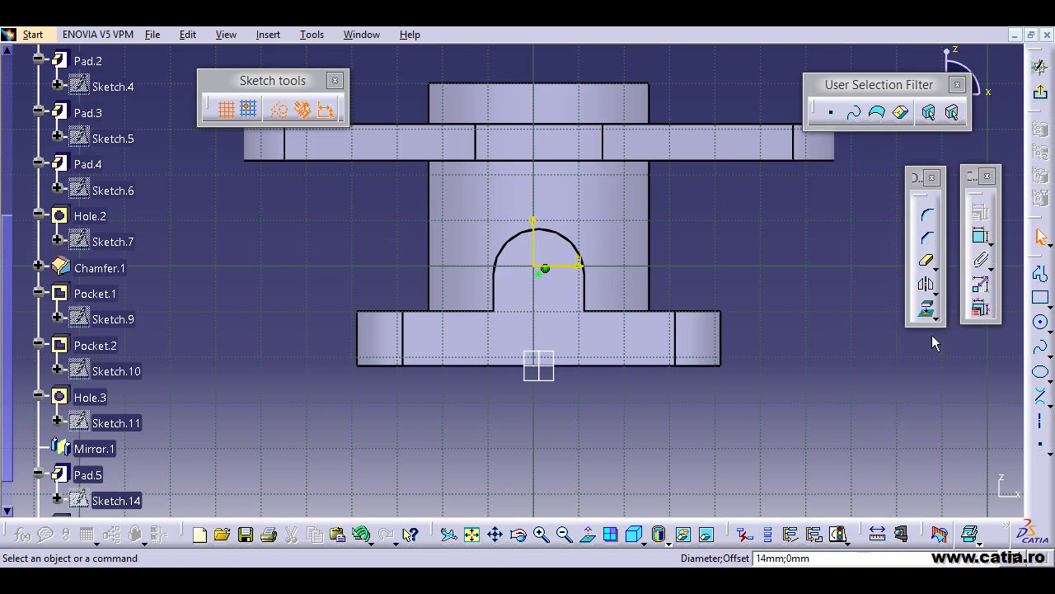
left_click(1040, 92)
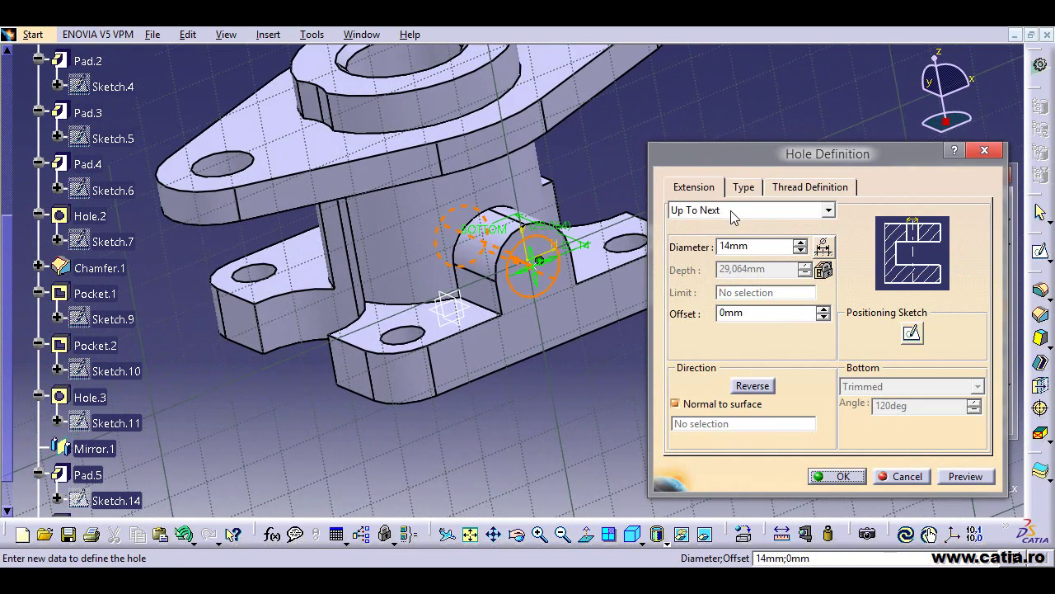
Set the lug hole's diameter to 10 mm and preview it from above.
left_click_drag(752, 247, 687, 245)
left_click(973, 477)
middle_click_drag(459, 183, 530, 357)
Try the Up To Last limit for the lug hole and inspect the preview from the cylinder's far side.
left_click(720, 212)
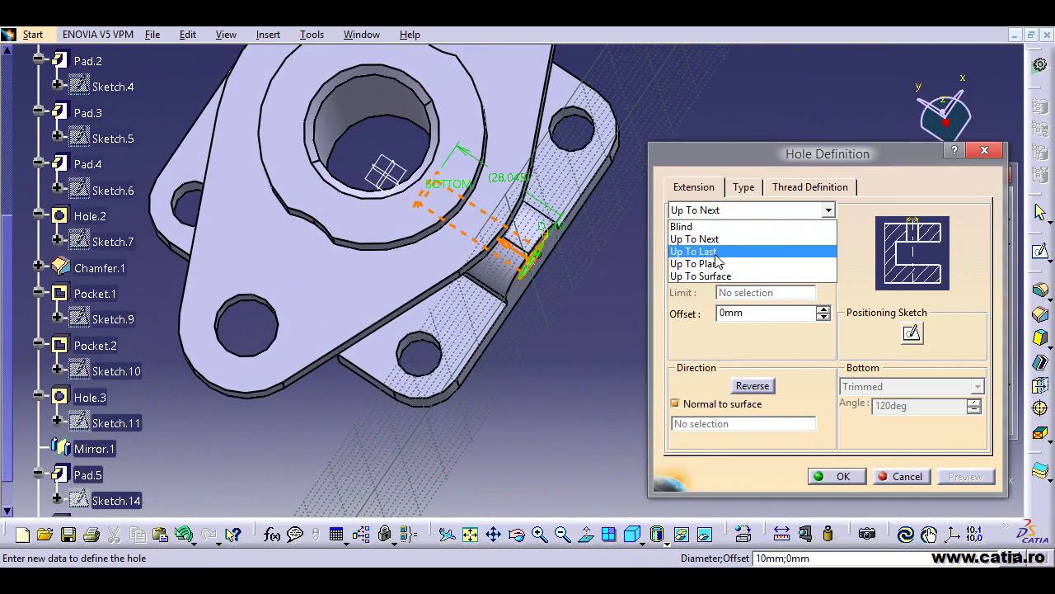
left_click(716, 251)
middle_click_drag(375, 178, 786, 383)
left_click(966, 476)
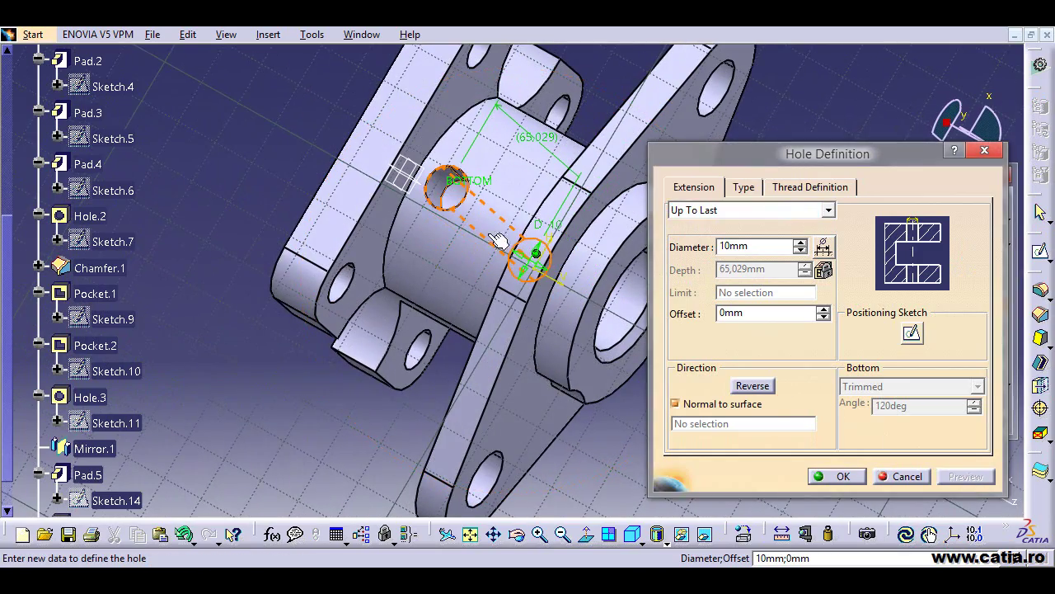
middle_click_drag(499, 241, 495, 169)
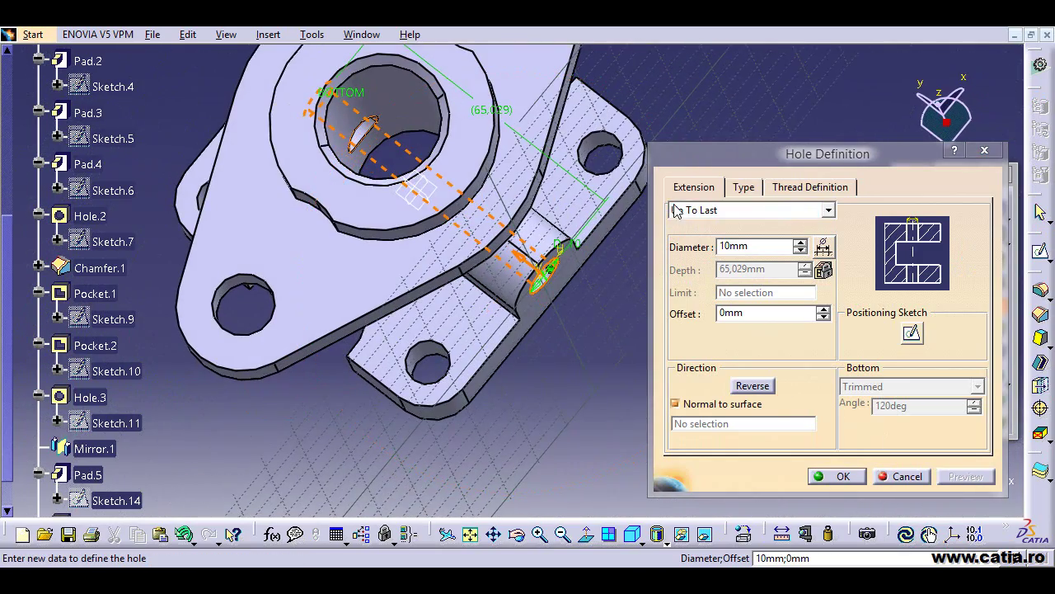
Limit the lug hole with Up To Next, preview it and create the hole.
left_click(678, 210)
left_click(714, 240)
left_click(965, 476)
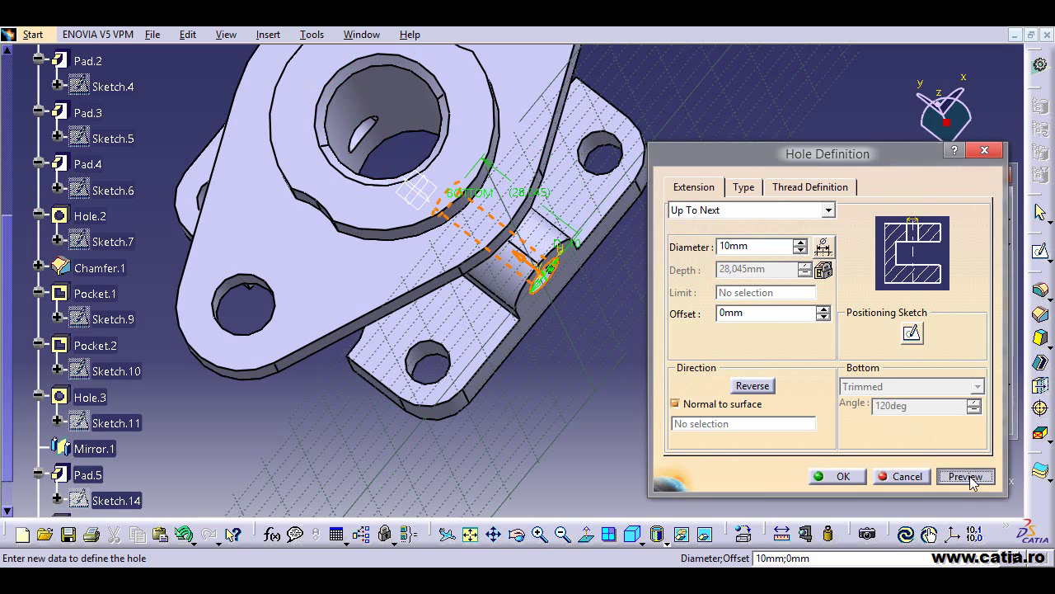
left_click(843, 476)
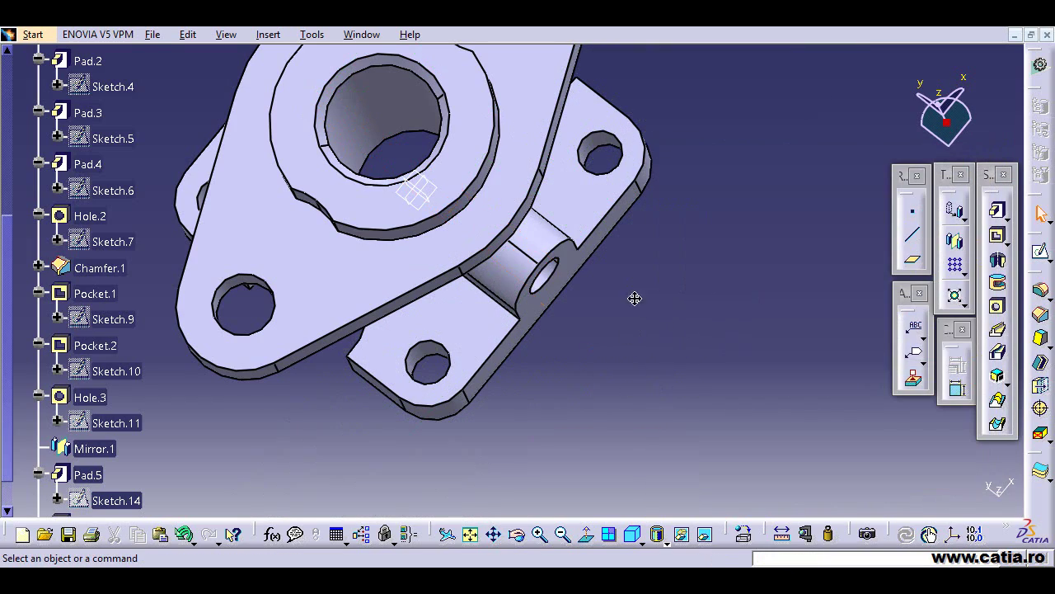
View the whole bracket and switch to the piesa 21 drawing in Windows Photo Viewer to compare the model with it.
middle_click_drag(634, 299, 554, 272)
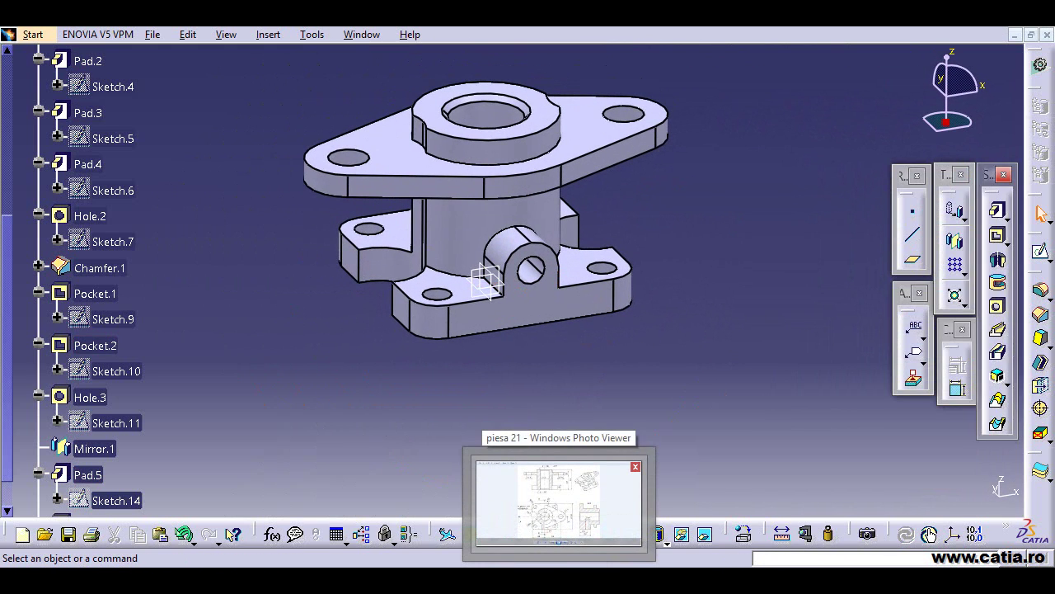
left_click(553, 490)
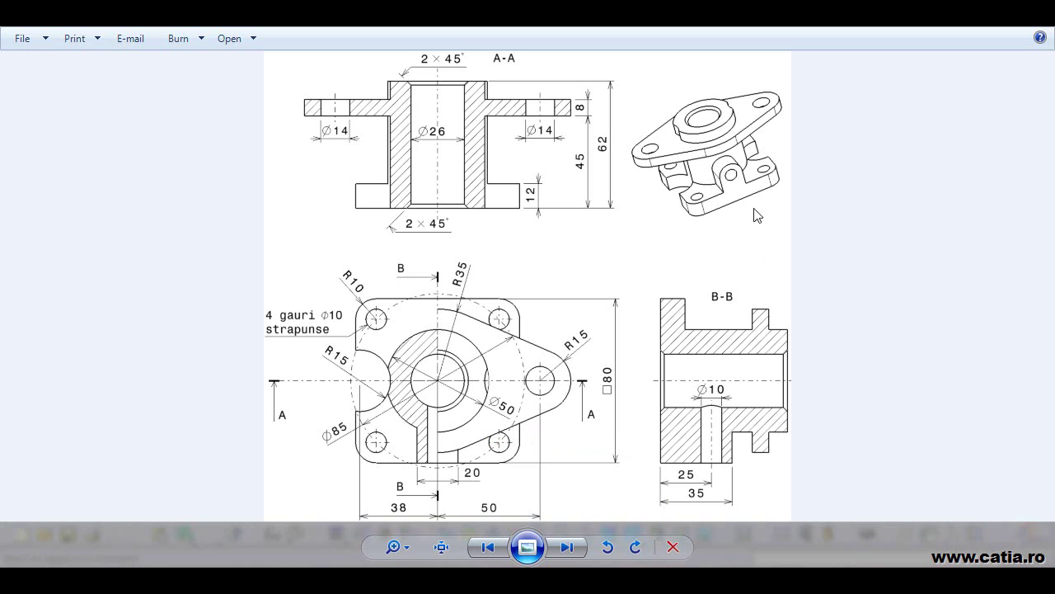